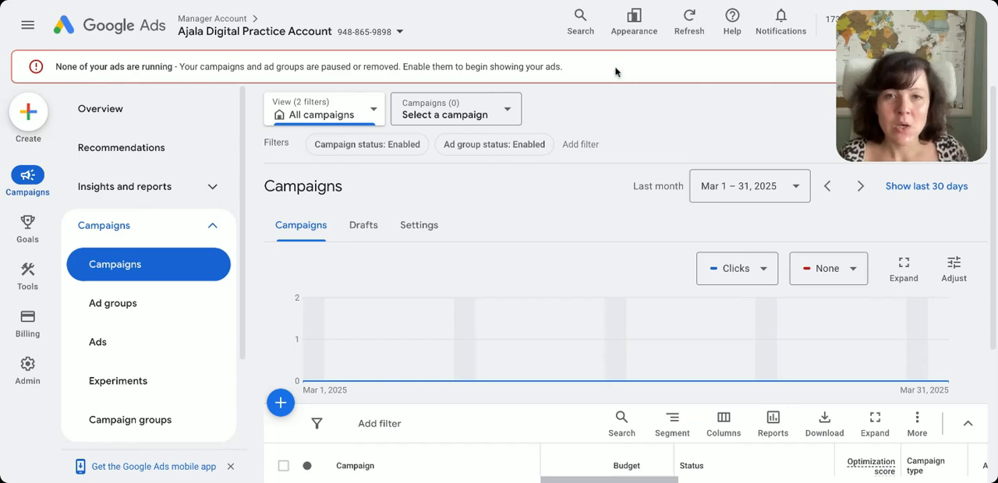
Start a new campaign and choose to create it without objective guidance
{"action": "scroll", "coordinate": [362, 286], "scroll_direction": "down", "scroll_amount": 2}
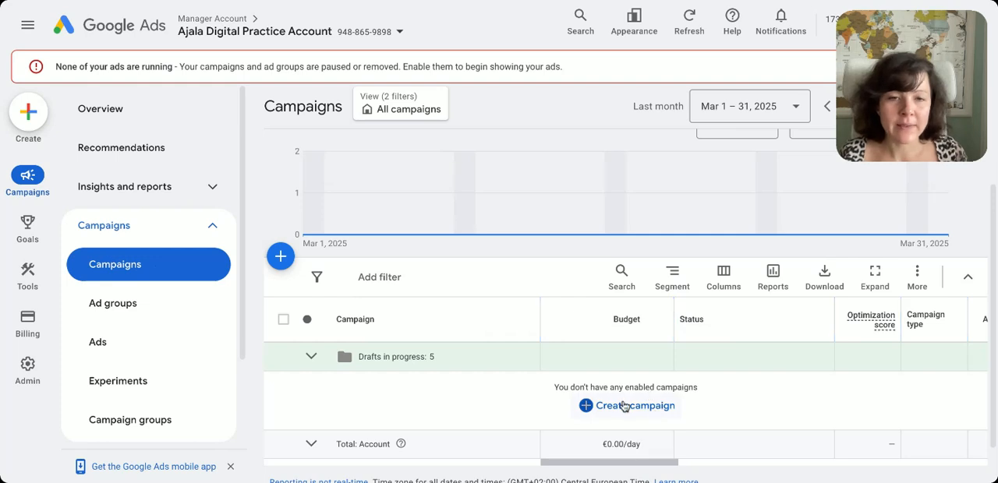
{"action": "left_click", "coordinate": [281, 259]}
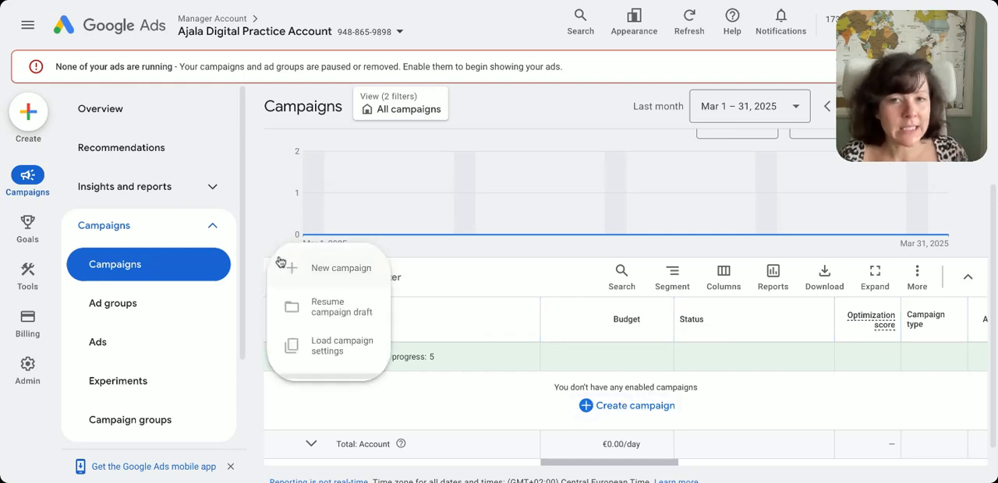
{"action": "left_click", "coordinate": [374, 280]}
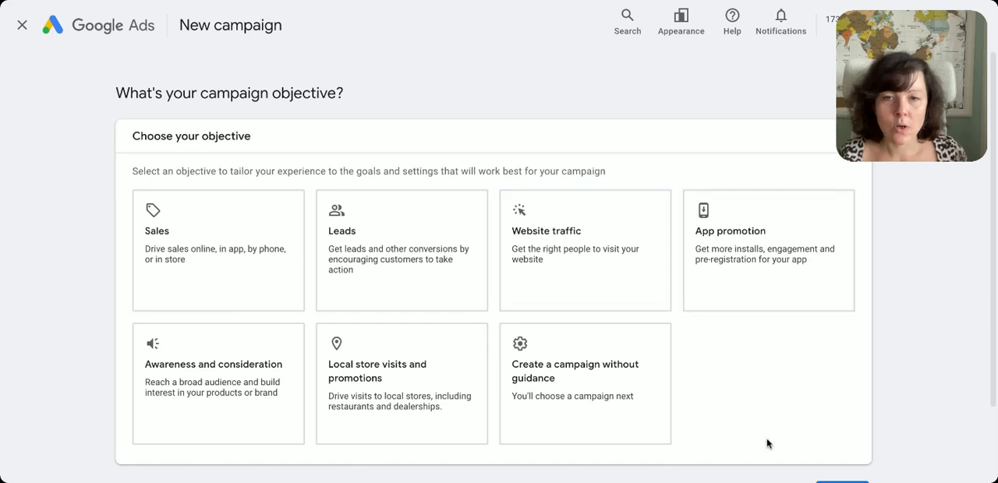
{"action": "left_click", "coordinate": [594, 380]}
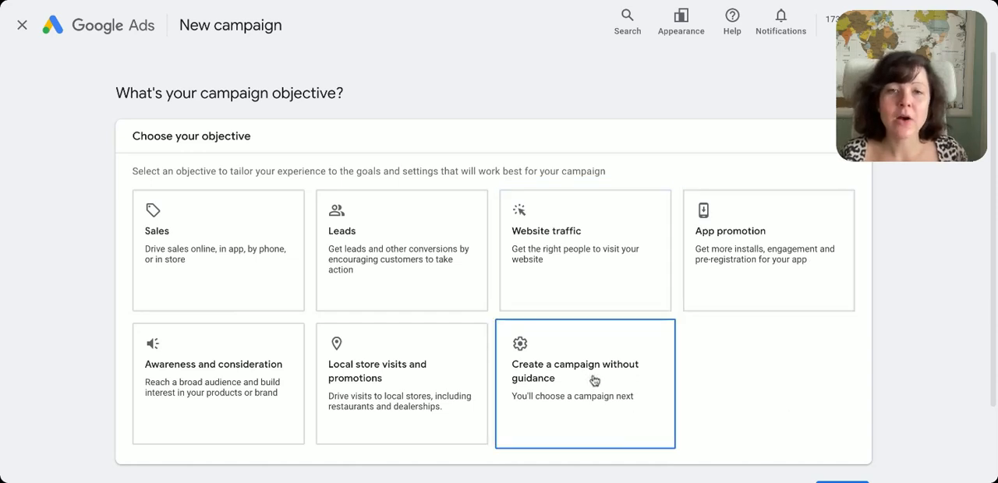
{"action": "left_click", "coordinate": [404, 310]}
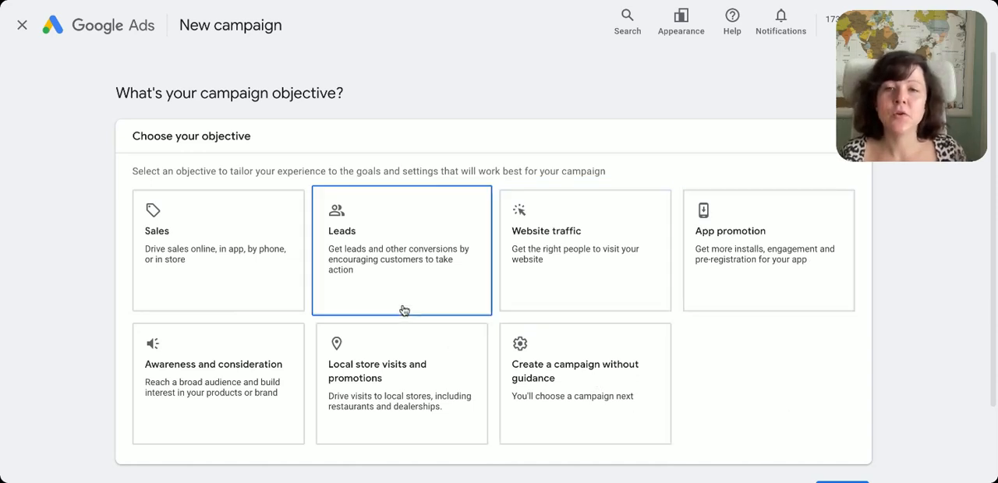
{"action": "left_click", "coordinate": [646, 368]}
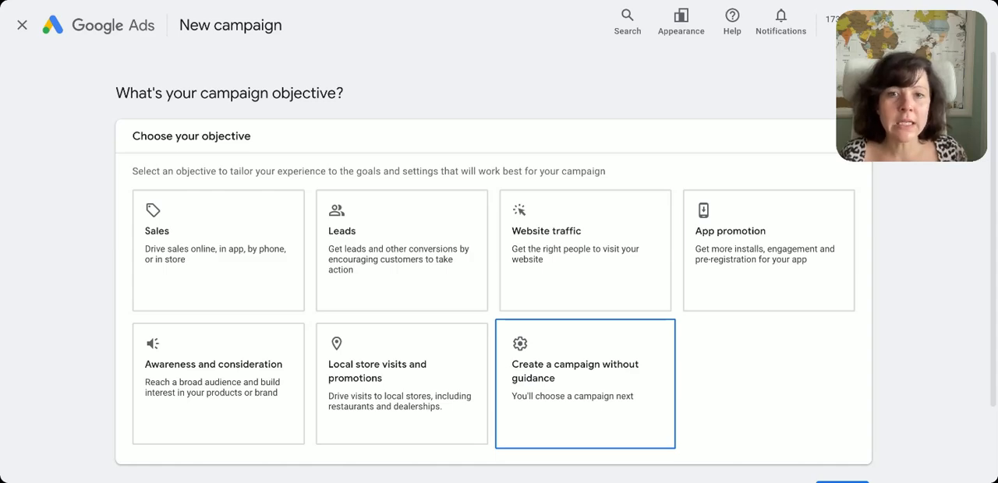
{"action": "left_click", "coordinate": [636, 371]}
Select Search as the campaign type and continue to the campaign's result options
{"action": "scroll", "coordinate": [682, 339], "scroll_direction": "down", "scroll_amount": 1}
{"action": "scroll", "coordinate": [752, 366], "scroll_direction": "down", "scroll_amount": 2}
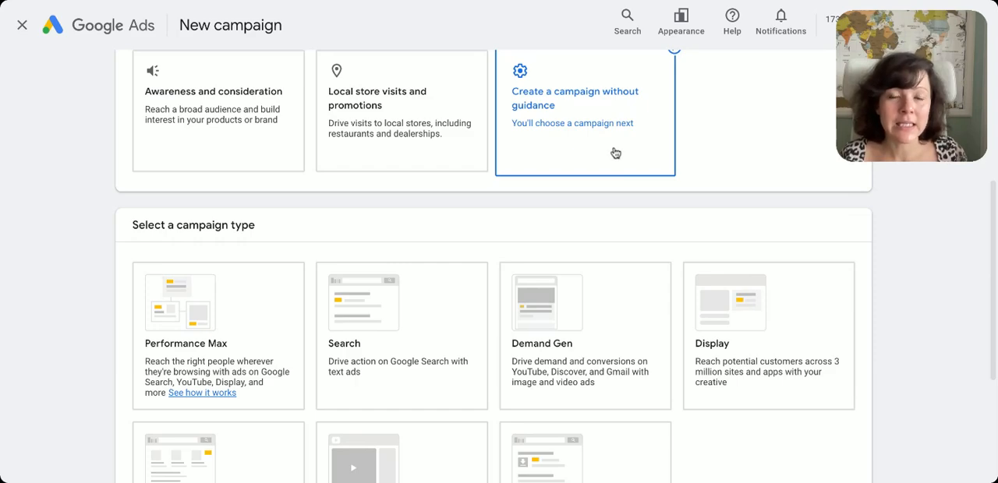
{"action": "scroll", "coordinate": [615, 152], "scroll_direction": "down", "scroll_amount": 3}
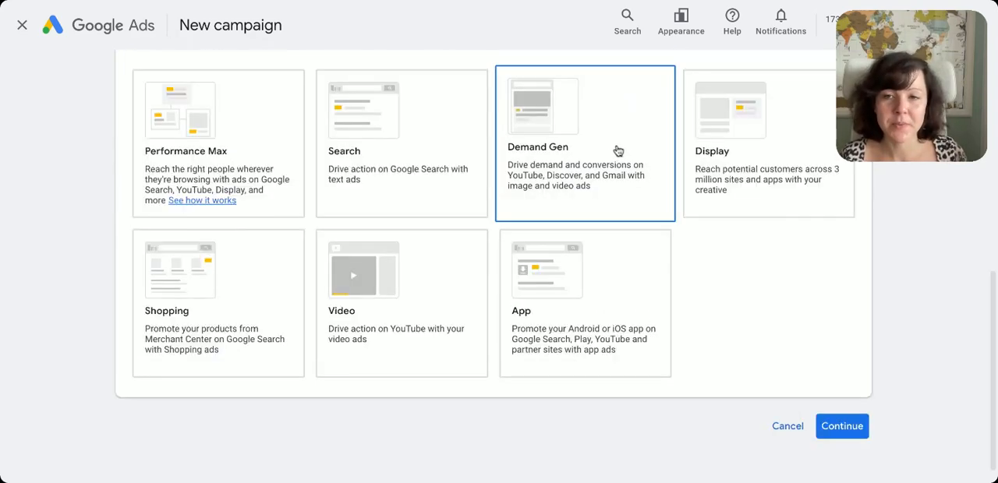
{"action": "left_click", "coordinate": [390, 169]}
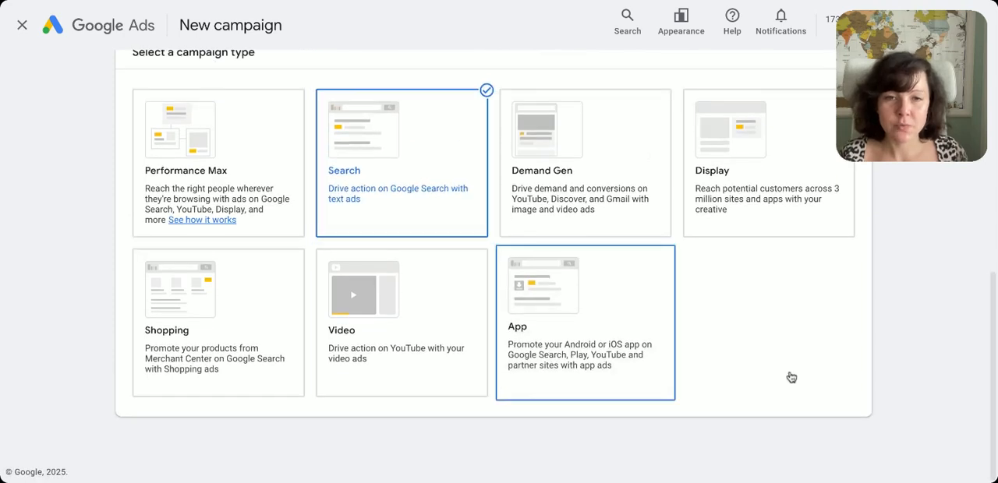
{"action": "scroll", "coordinate": [783, 319], "scroll_direction": "down", "scroll_amount": 3}
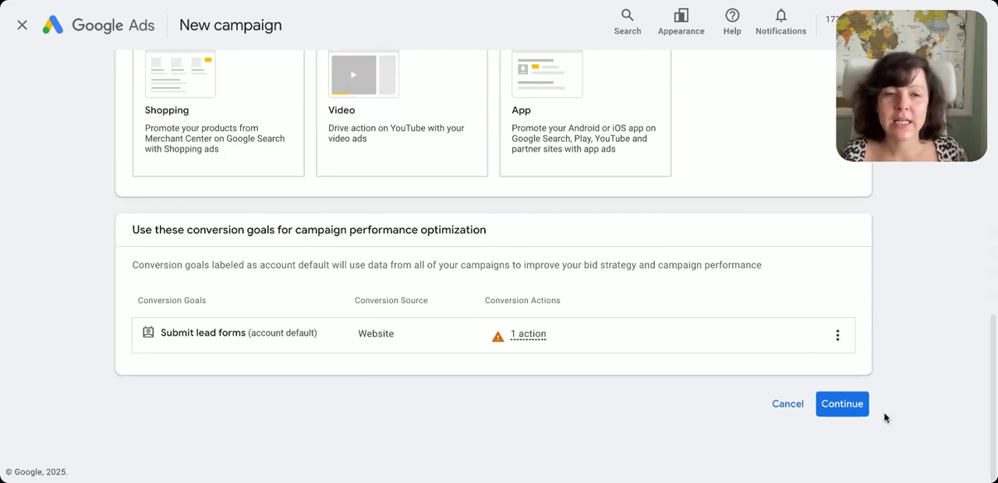
{"action": "left_click", "coordinate": [850, 405]}
{"action": "scroll", "coordinate": [366, 407], "scroll_direction": "down", "scroll_amount": 2}
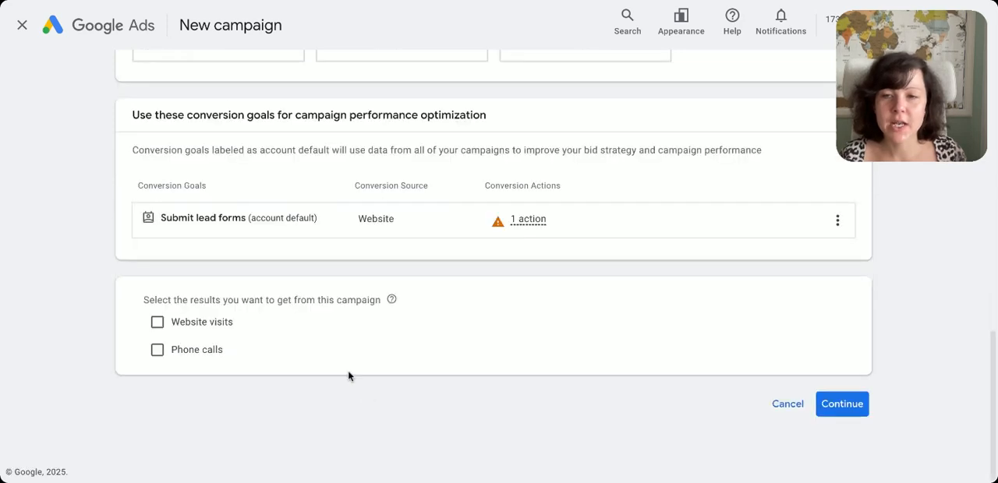
{"action": "left_click", "coordinate": [157, 322]}
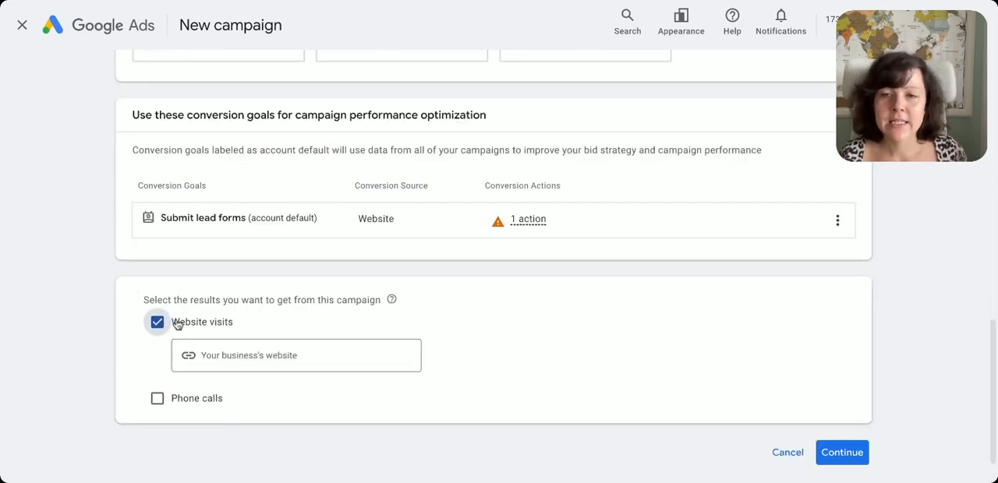
{"action": "left_click", "coordinate": [304, 351]}
{"action": "type", "text": "ww"}
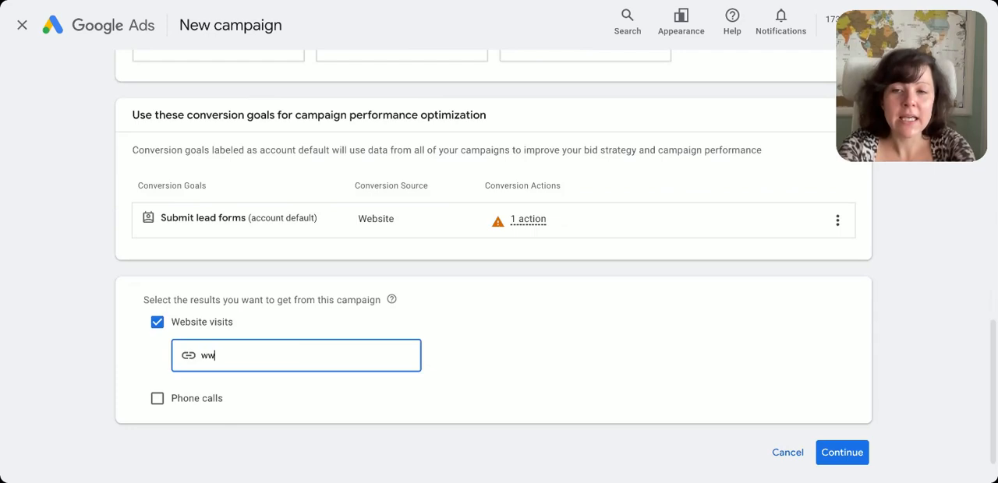
{"action": "type", "text": "w.ajaladigital.com"}
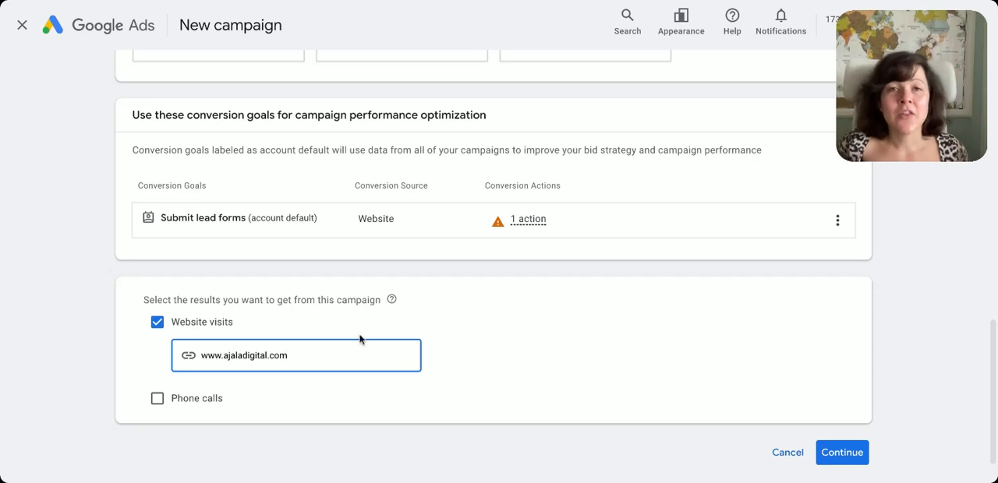
{"action": "left_click", "coordinate": [845, 452]}
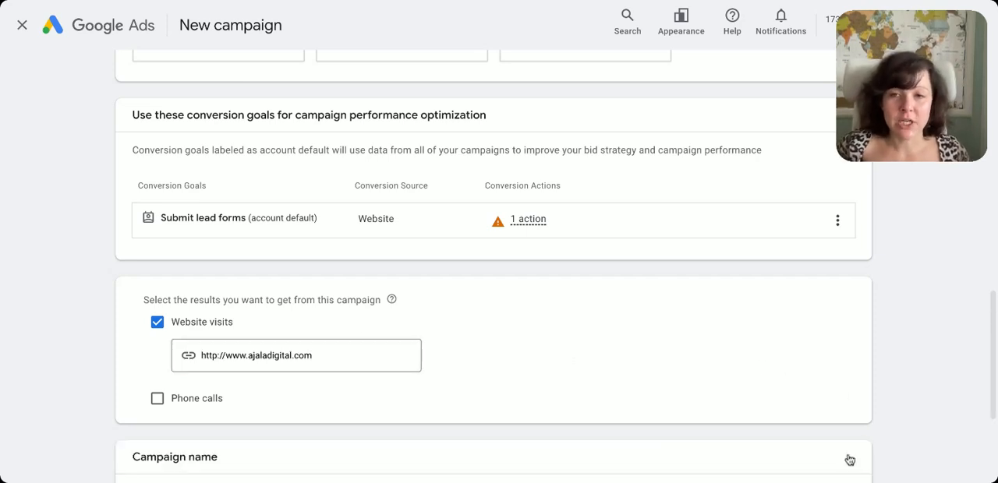
Name the campaign "Search_Month/Year_Optimization Guide" and start it as new instead of finishing a saved draft
{"action": "scroll", "coordinate": [495, 396], "scroll_direction": "down", "scroll_amount": 3}
{"action": "left_click", "coordinate": [283, 332]}
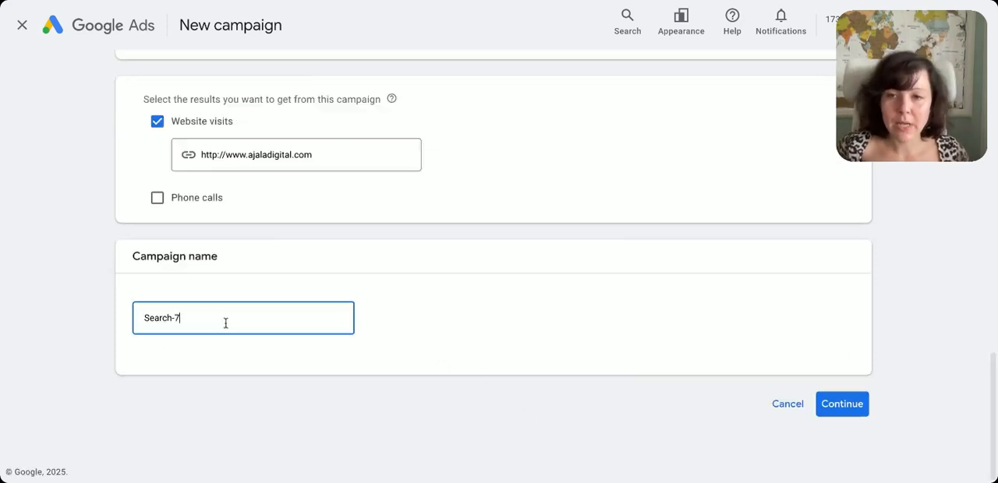
{"action": "left_click_drag", "start_coordinate": [183, 318], "coordinate": [171, 316]}
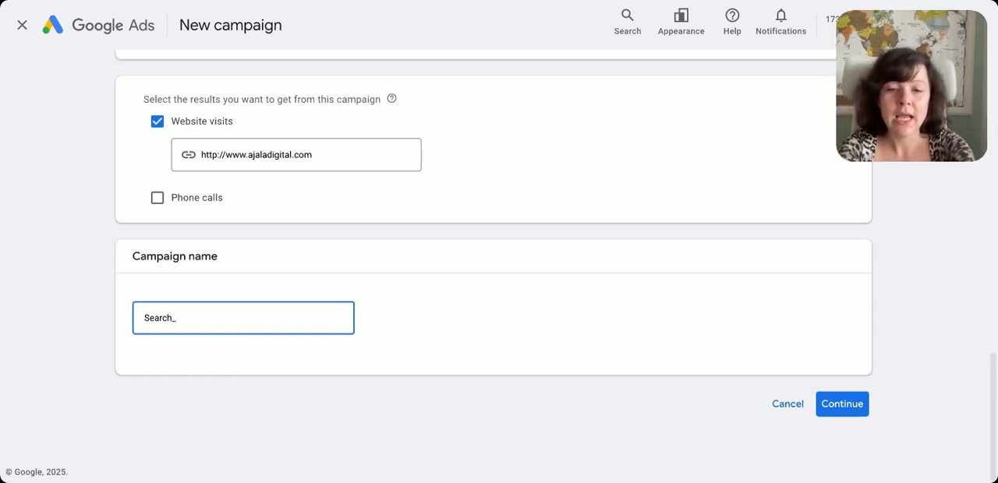
{"action": "type", "text": "_Month/Ye"}
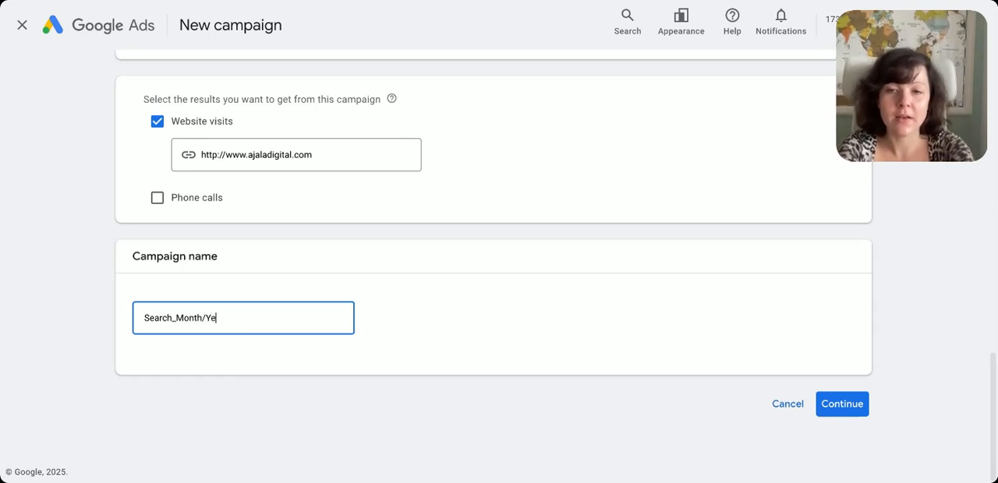
{"action": "type", "text": "ar"}
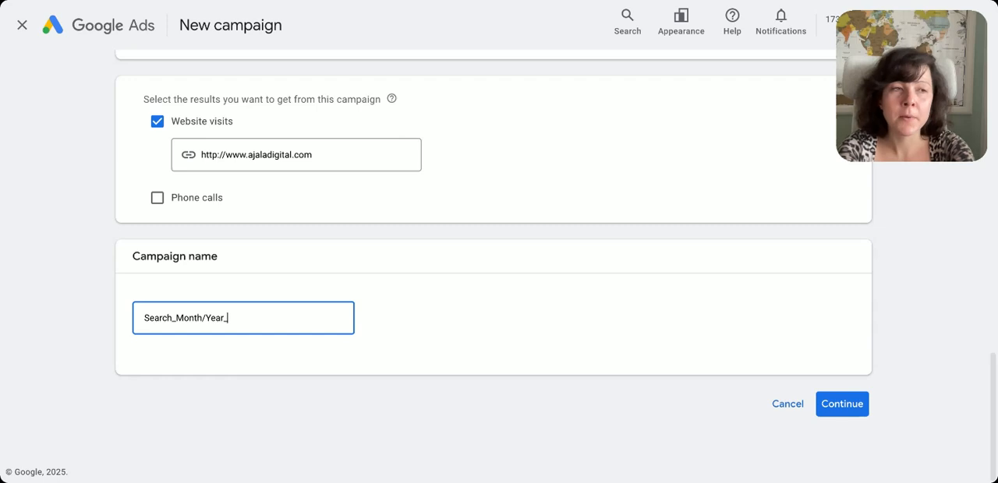
{"action": "type", "text": "_Optimiza"}
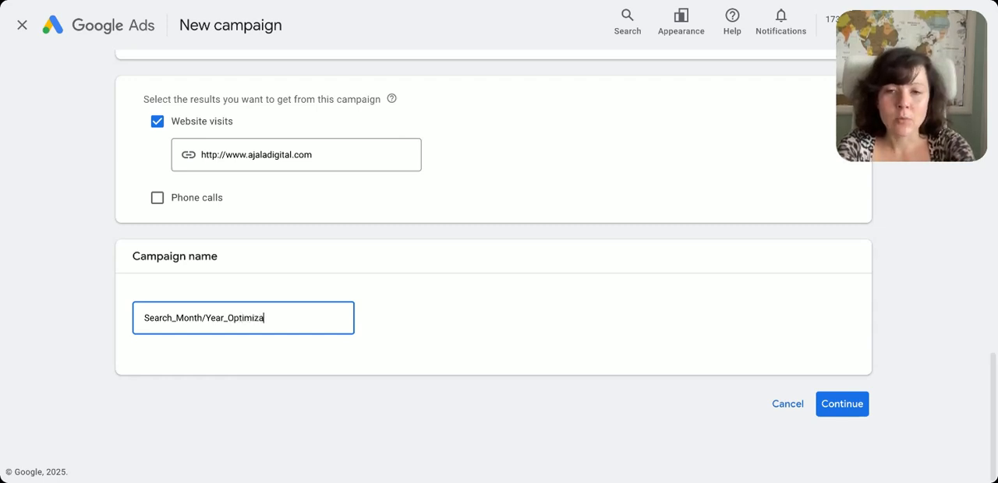
{"action": "type", "text": "tion Guide"}
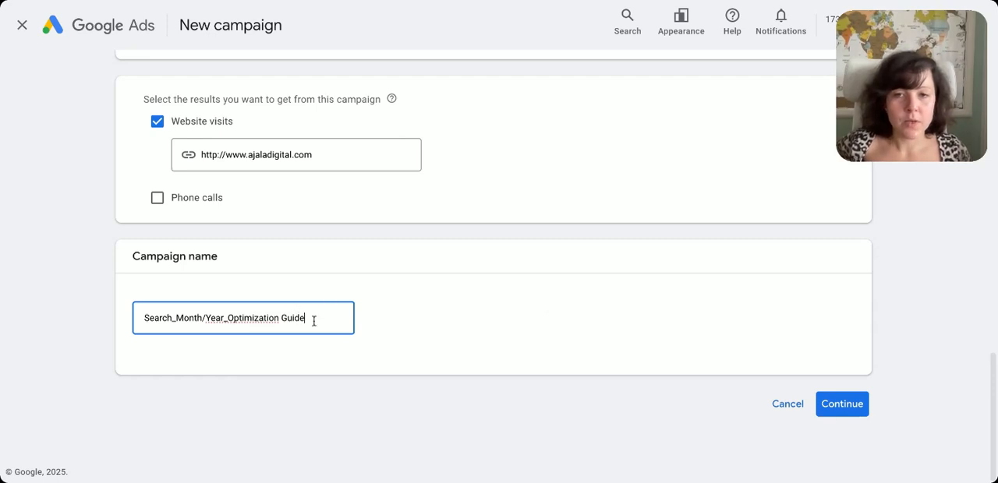
{"action": "left_click", "coordinate": [856, 408]}
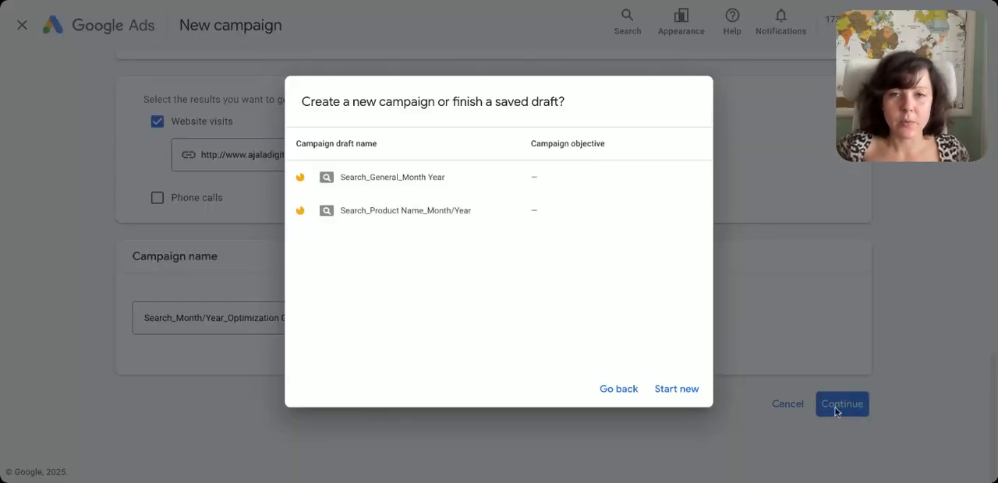
{"action": "left_click", "coordinate": [675, 389]}
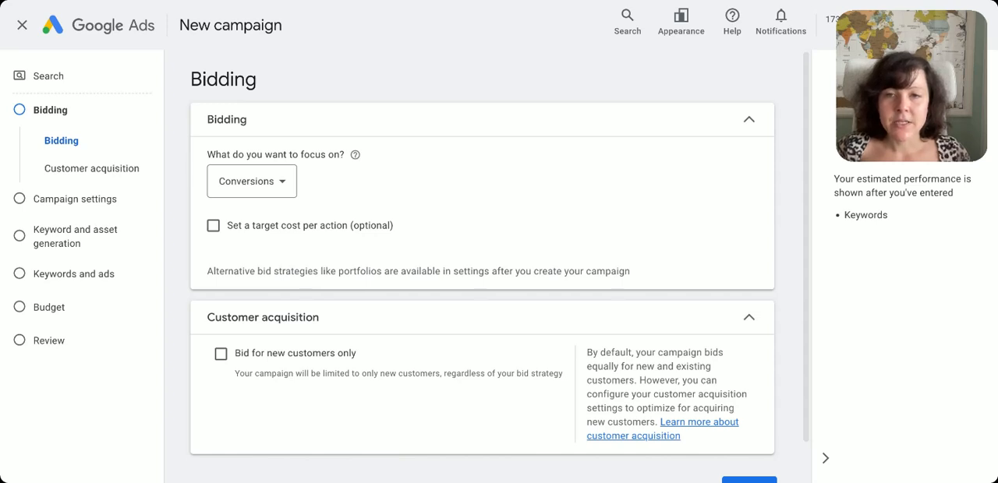
Set the bidding focus to Clicks and proceed to the campaign settings
{"action": "left_click", "coordinate": [283, 187]}
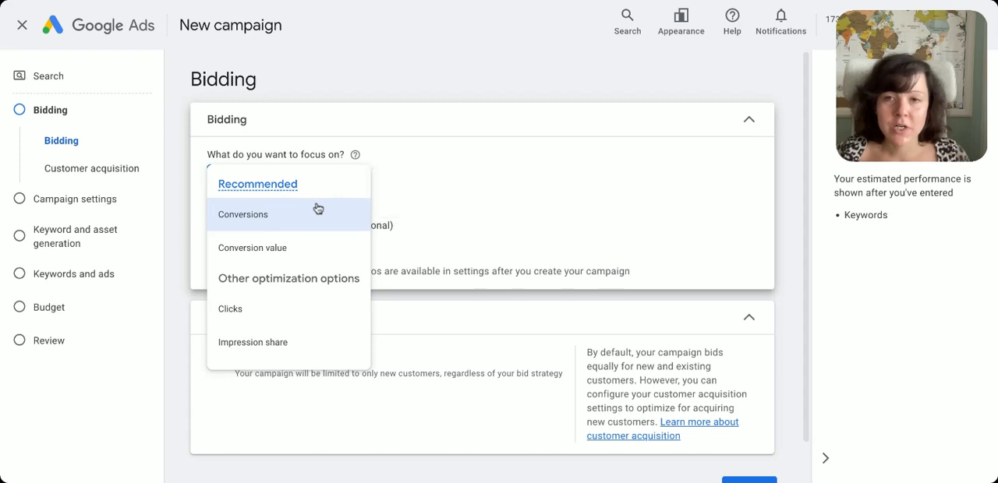
{"action": "left_click", "coordinate": [314, 324]}
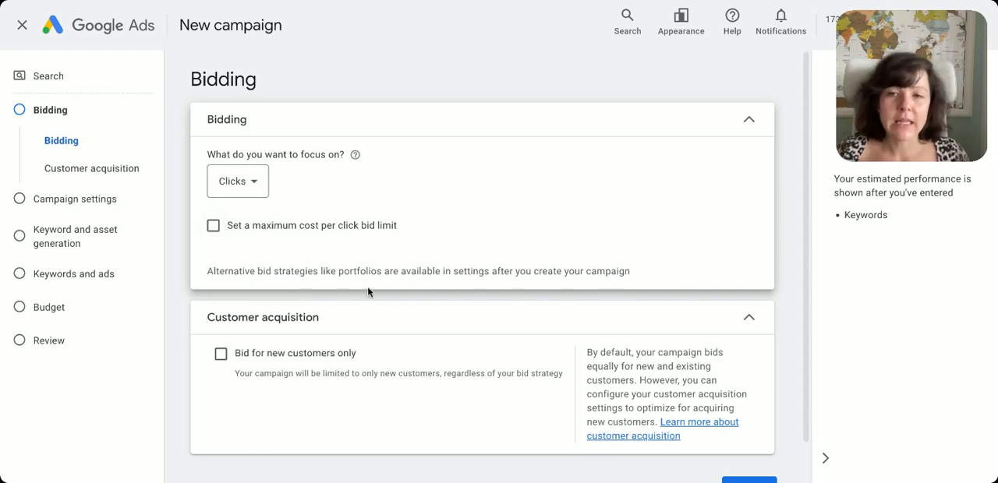
{"action": "scroll", "coordinate": [367, 287], "scroll_direction": "down", "scroll_amount": 1}
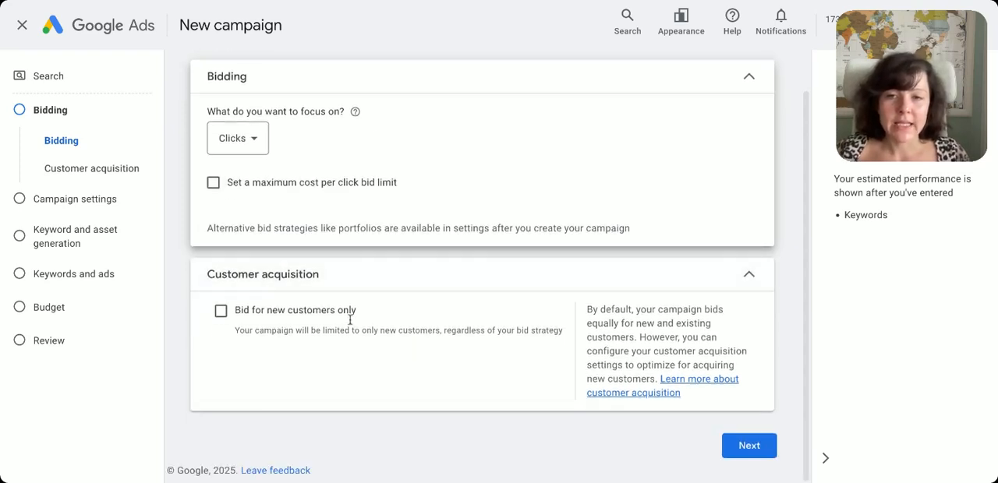
{"action": "left_click", "coordinate": [765, 447]}
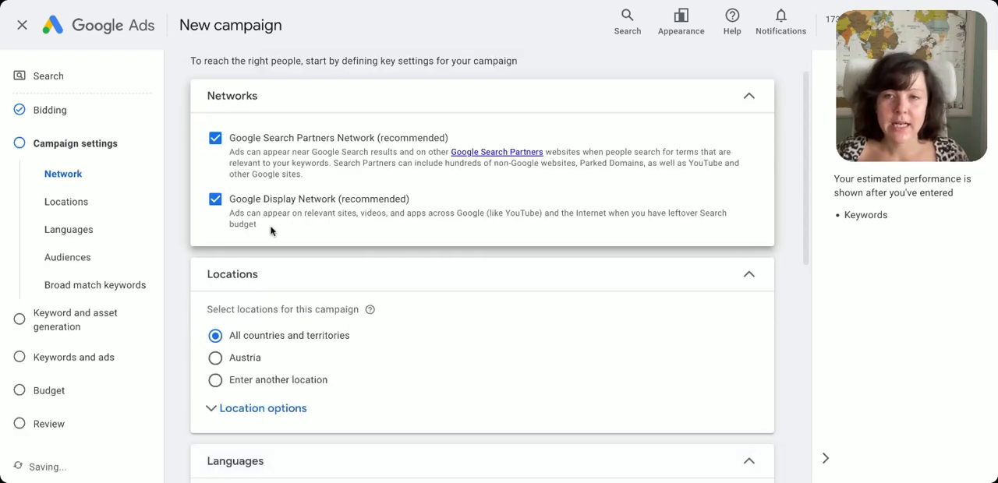
Exclude the Google Display Network from the campaign's networks and highlight the start of the Display Expansion suggestion
{"action": "left_click", "coordinate": [224, 201]}
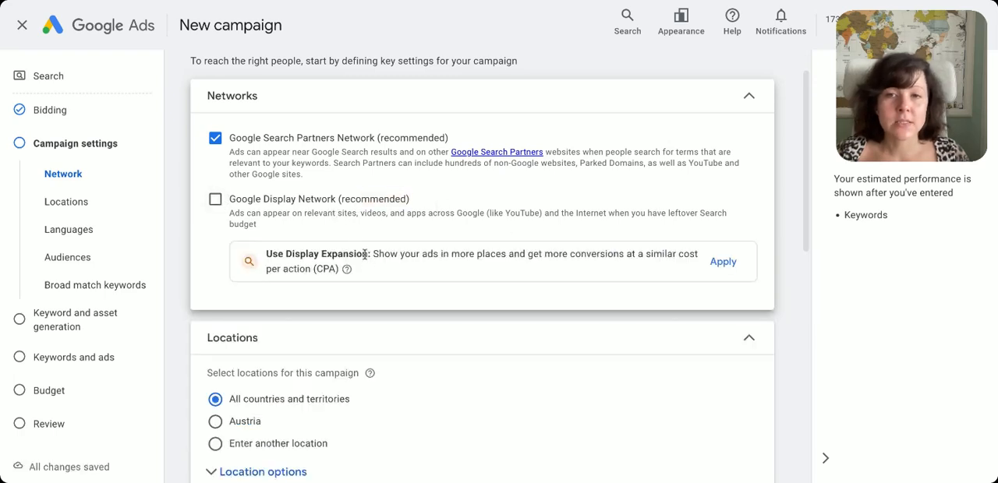
{"action": "left_click_drag", "start_coordinate": [372, 254], "coordinate": [542, 255]}
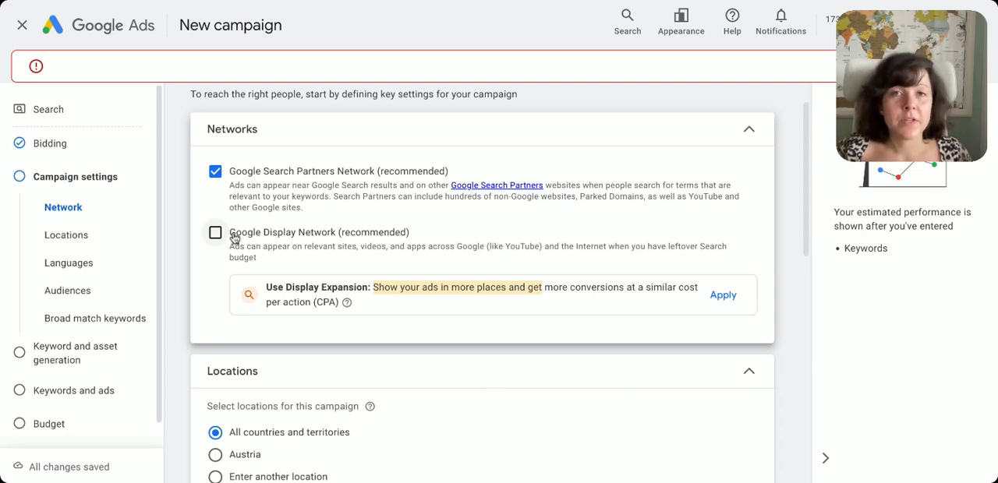
Restrict the location options to Presence: people in or regularly in the included locations
{"action": "scroll", "coordinate": [443, 266], "scroll_direction": "down", "scroll_amount": 1}
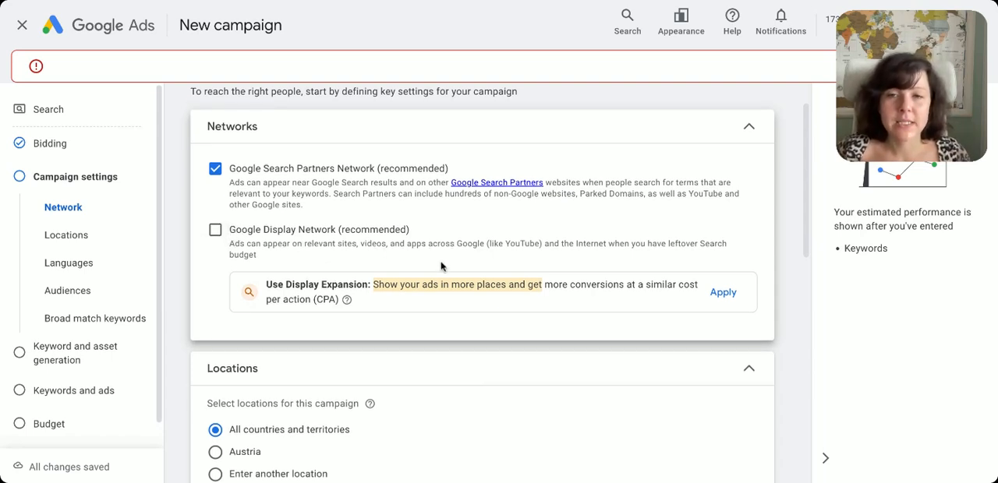
{"action": "scroll", "coordinate": [322, 245], "scroll_direction": "down", "scroll_amount": 1}
{"action": "scroll", "coordinate": [377, 244], "scroll_direction": "down", "scroll_amount": 2}
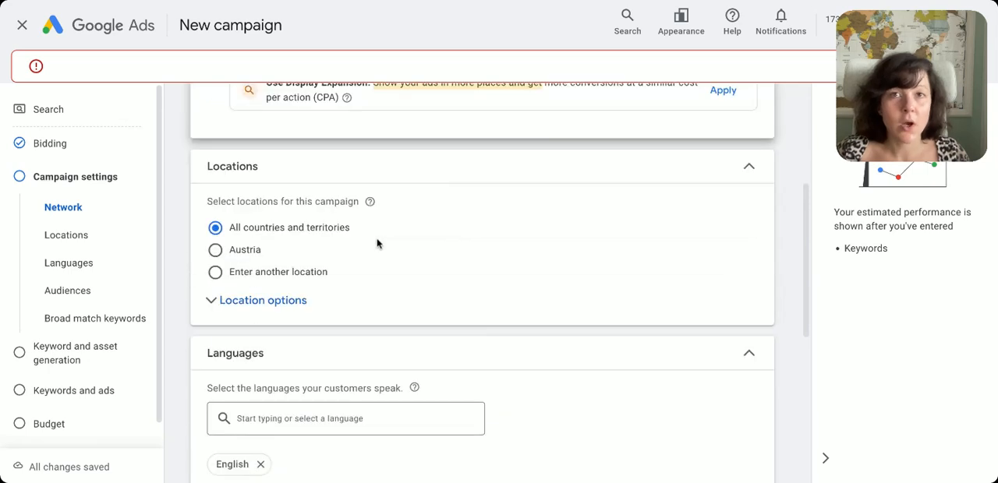
{"action": "scroll", "coordinate": [222, 310], "scroll_direction": "down", "scroll_amount": 1}
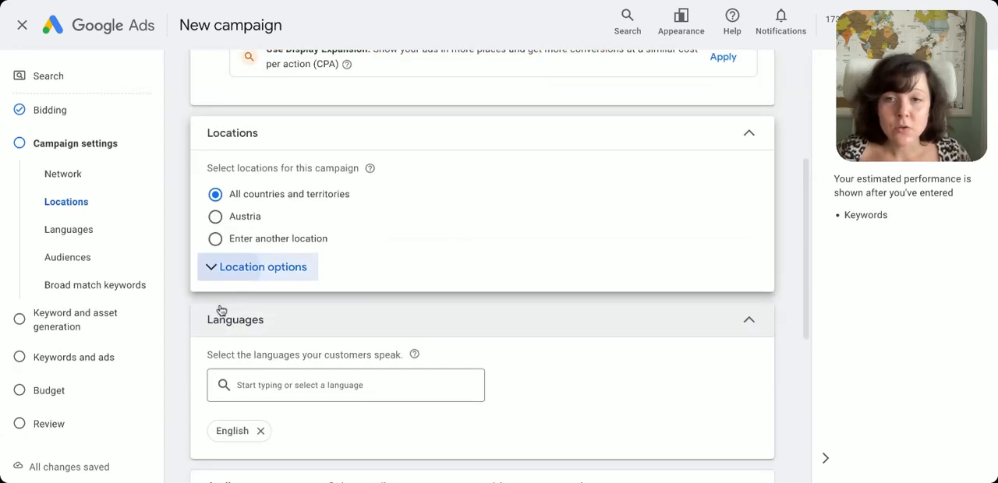
{"action": "left_click", "coordinate": [210, 267]}
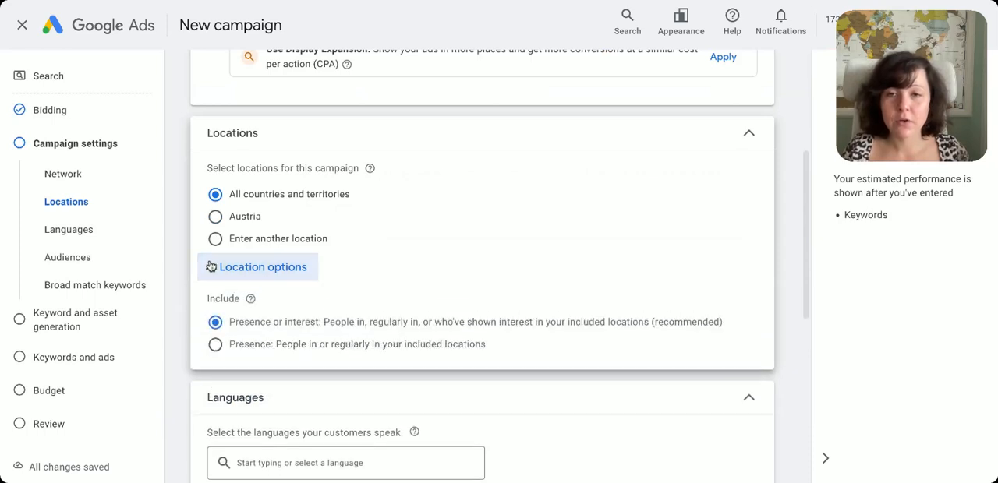
{"action": "left_click", "coordinate": [215, 345]}
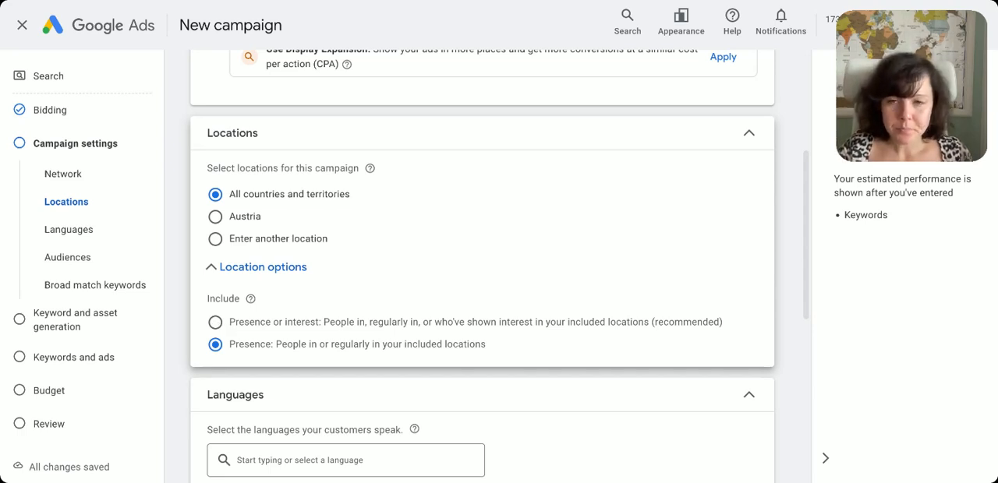
Target a custom location with a 20 mi radius around Ajala Digital in Vienna and save it
{"action": "left_click", "coordinate": [215, 239]}
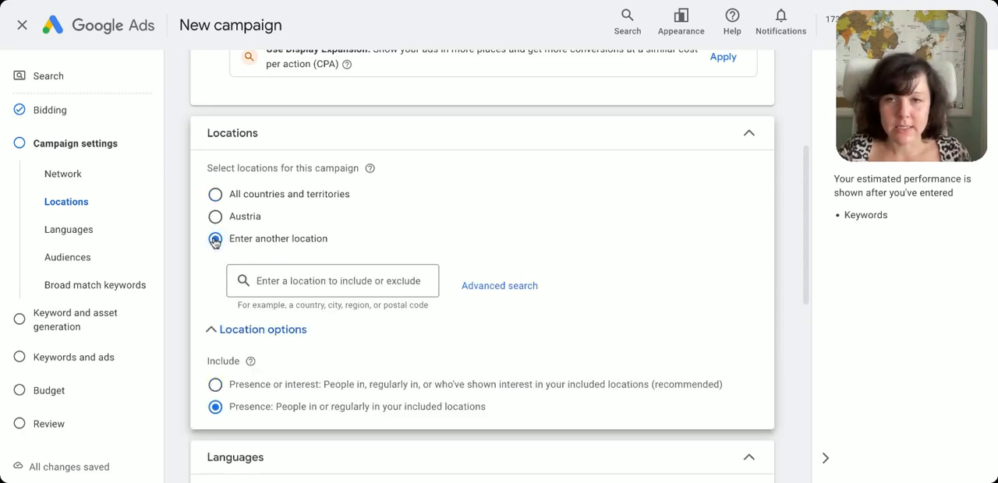
{"action": "left_click", "coordinate": [504, 287]}
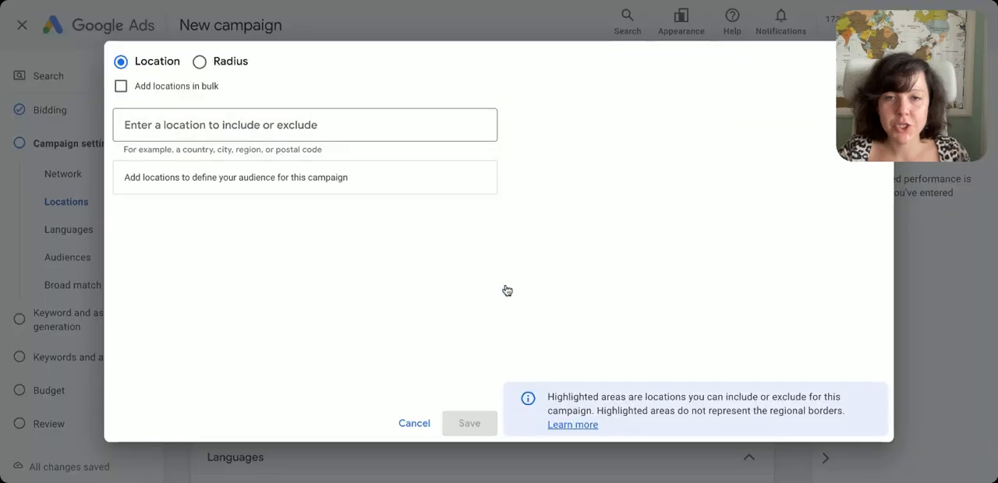
{"action": "left_click", "coordinate": [200, 62]}
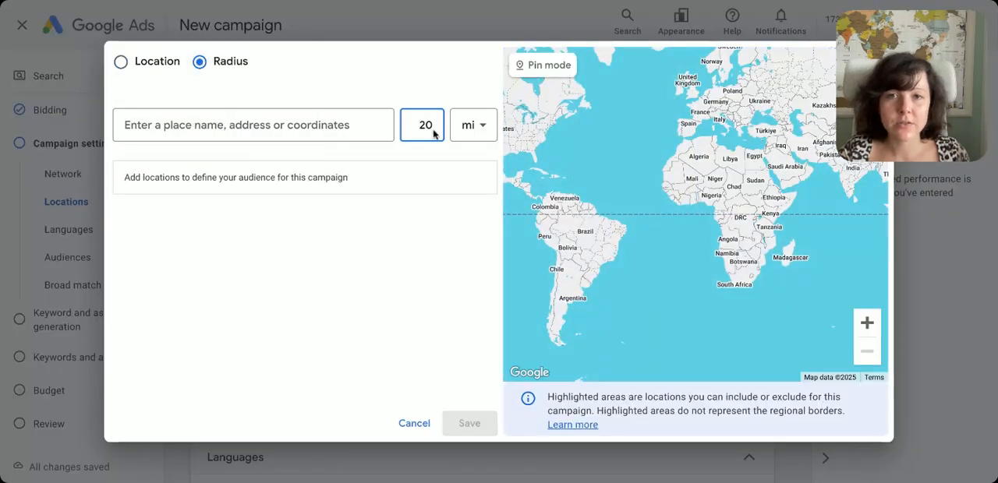
{"action": "left_click", "coordinate": [204, 125]}
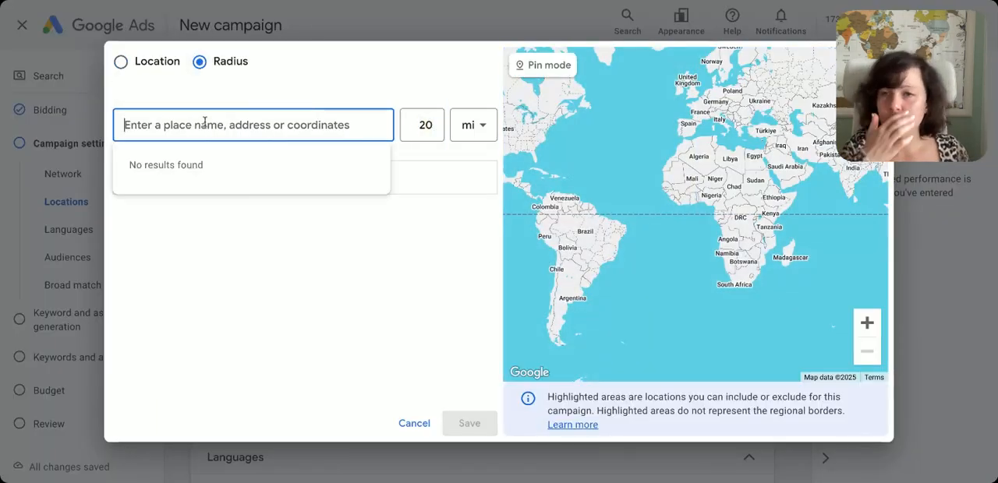
{"action": "type", "text": "vienna"}
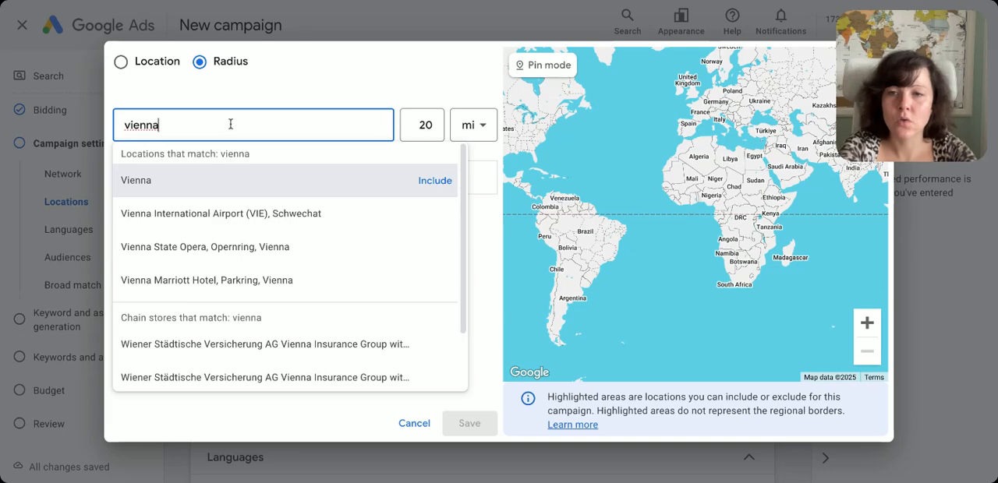
{"action": "double_click", "coordinate": [231, 125]}
{"action": "type", "text": "ajala digital"}
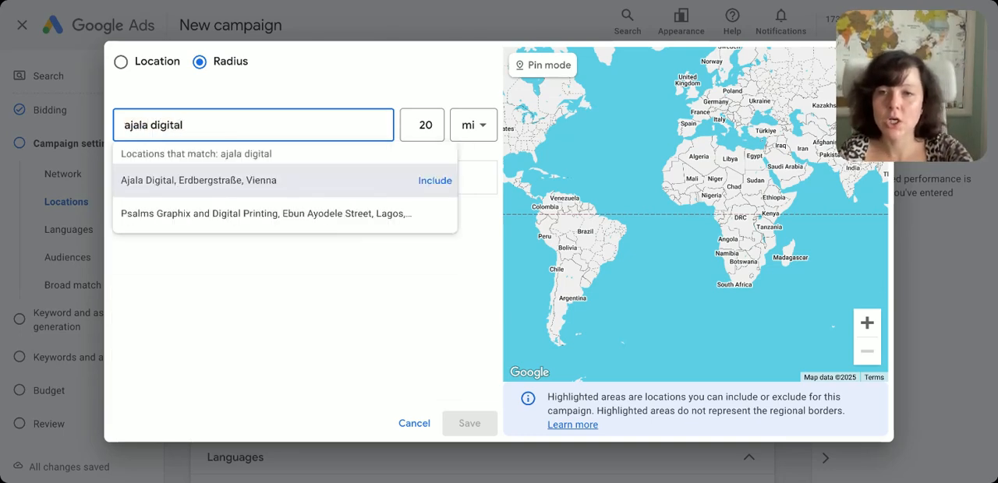
{"action": "left_click", "coordinate": [240, 178]}
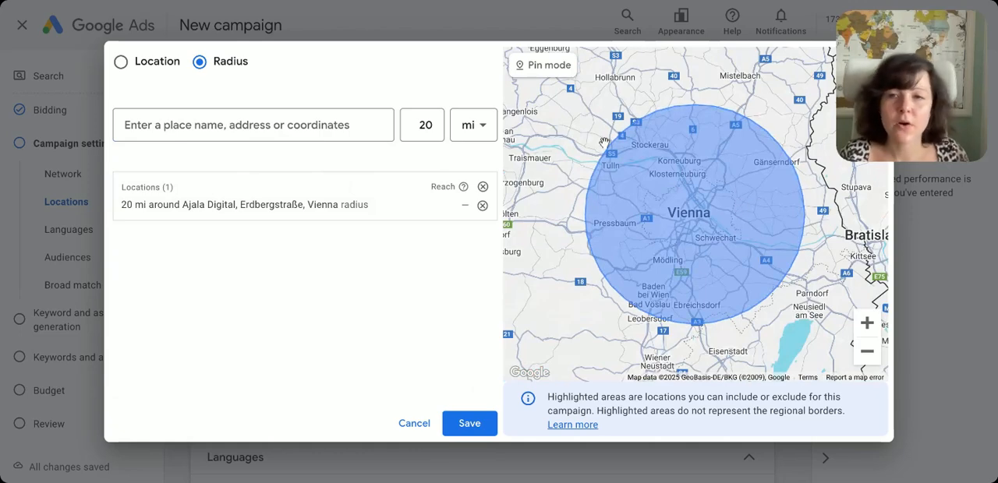
{"action": "left_click", "coordinate": [480, 421]}
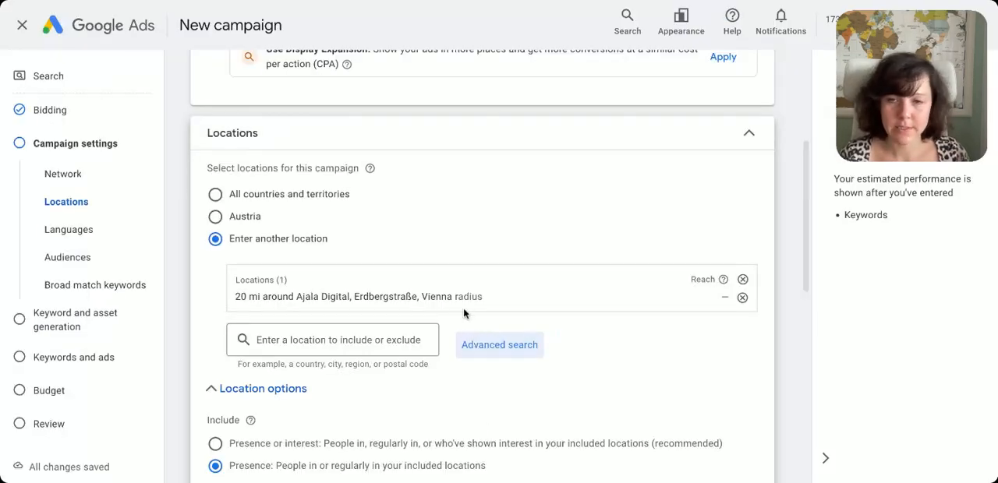
Add German to the campaign's languages and collapse the language settings
{"action": "scroll", "coordinate": [463, 312], "scroll_direction": "down", "scroll_amount": 3}
{"action": "scroll", "coordinate": [463, 312], "scroll_direction": "down", "scroll_amount": 1}
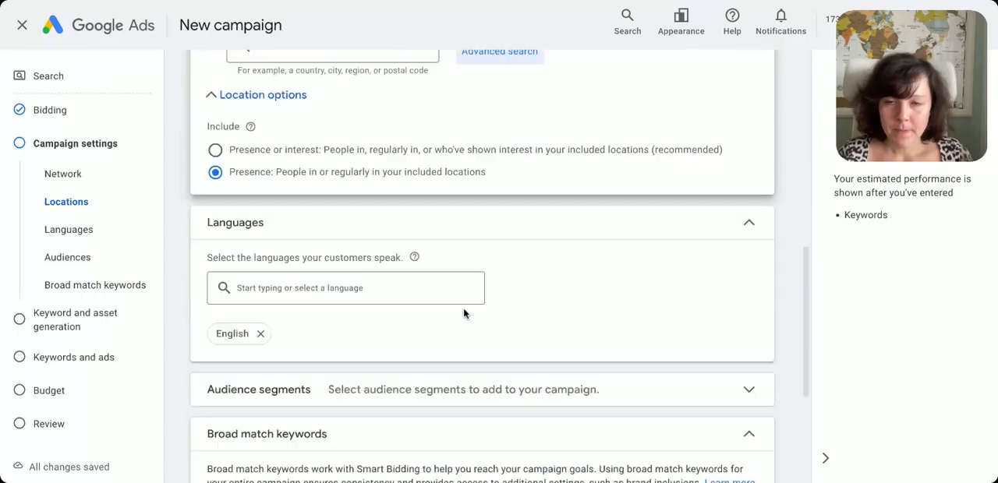
{"action": "left_click", "coordinate": [307, 287]}
{"action": "type", "text": "germa"}
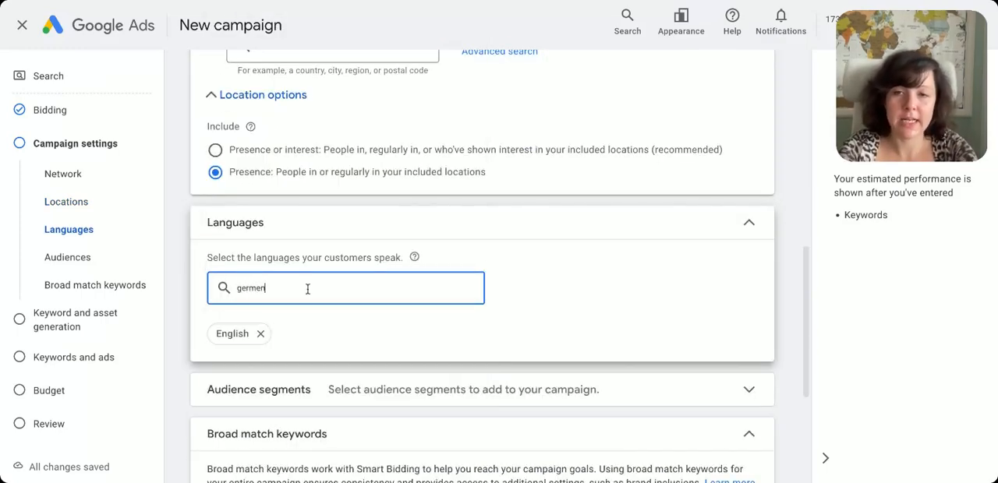
{"action": "type", "text": "n"}
{"action": "left_click", "coordinate": [299, 326]}
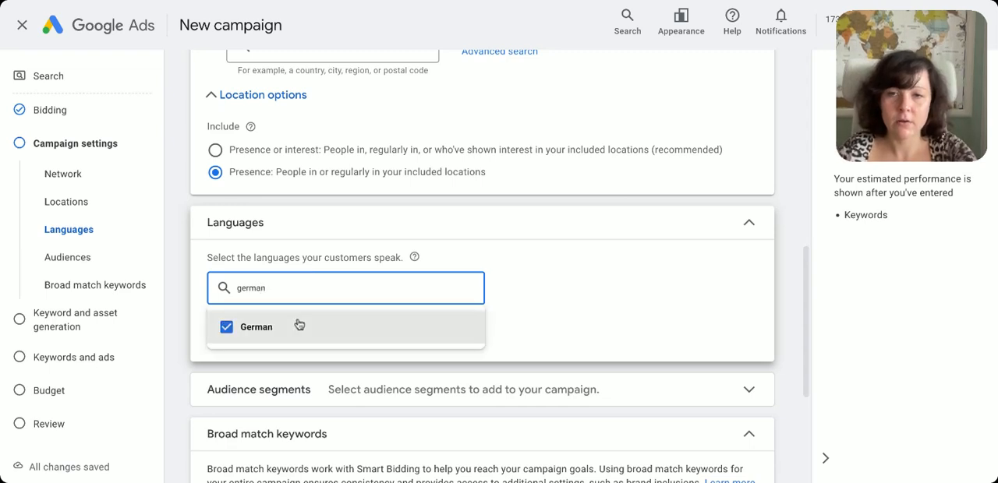
{"action": "left_click", "coordinate": [534, 218]}
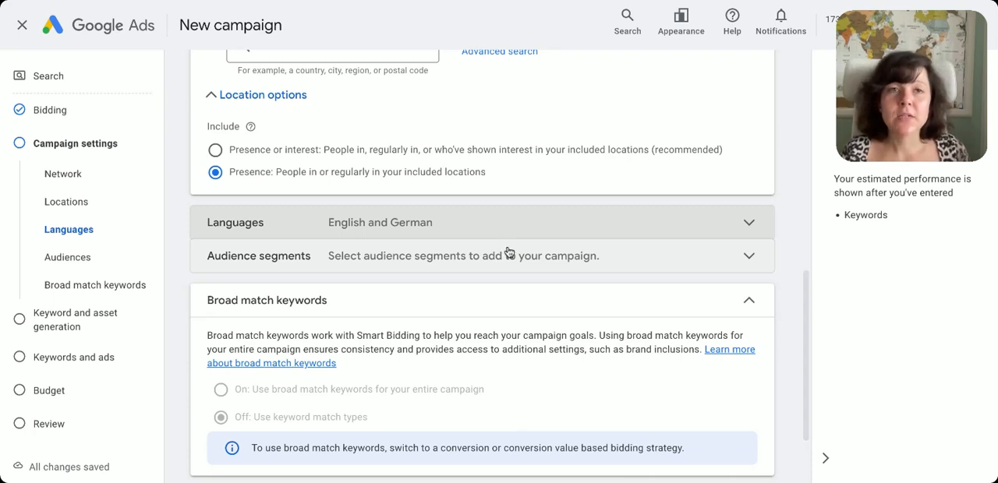
Reopen the language settings and highlight the instruction about selecting the languages customers speak
{"action": "left_click", "coordinate": [424, 225]}
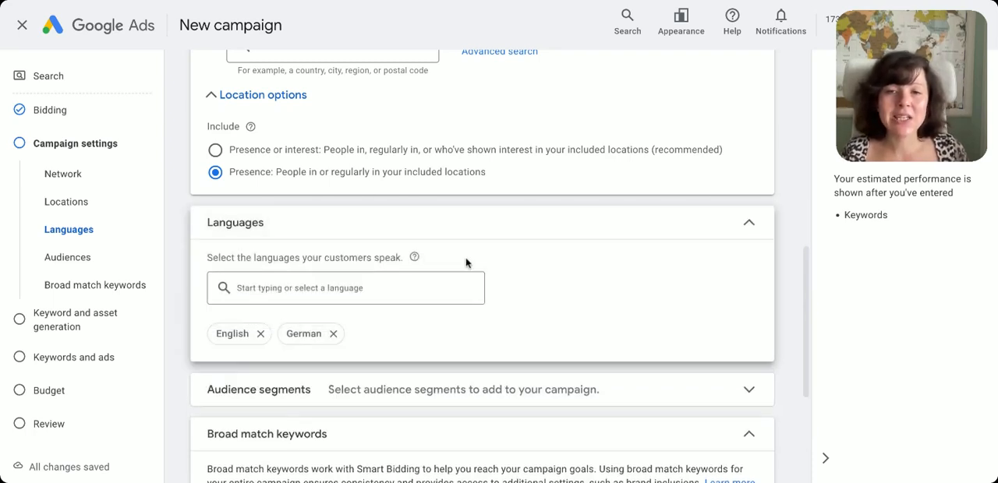
{"action": "left_click_drag", "start_coordinate": [246, 258], "coordinate": [404, 259]}
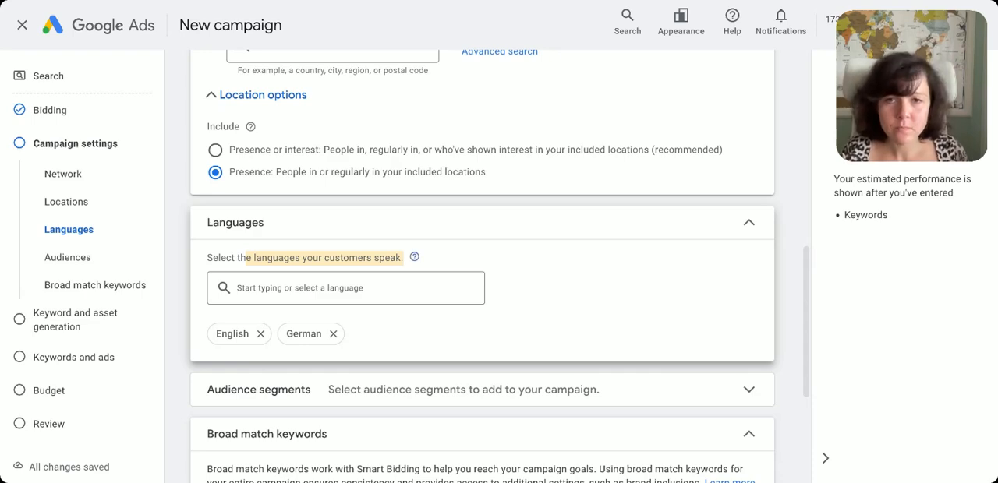
{"action": "left_click", "coordinate": [379, 283]}
{"action": "left_click", "coordinate": [546, 254]}
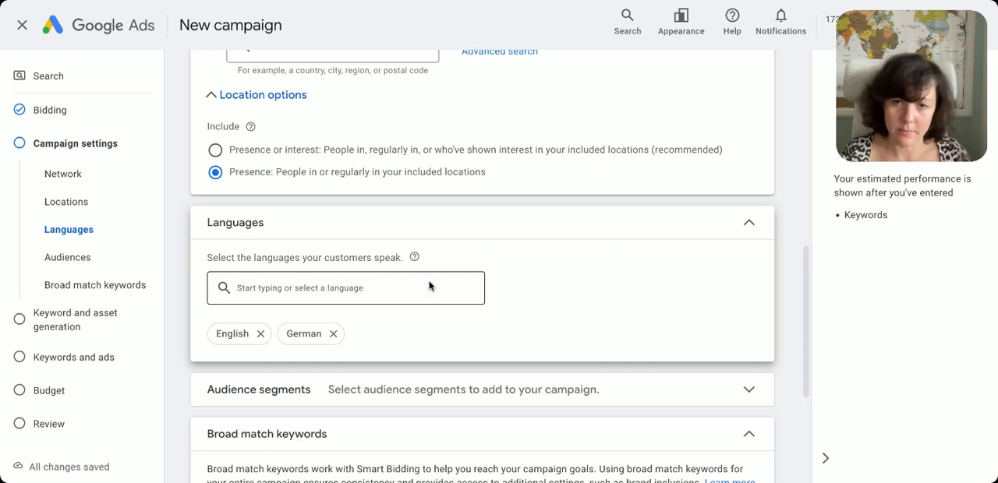
Expand the audience segments settings for a brief look and collapse them without selecting a segment
{"action": "scroll", "coordinate": [428, 287], "scroll_direction": "down", "scroll_amount": 2}
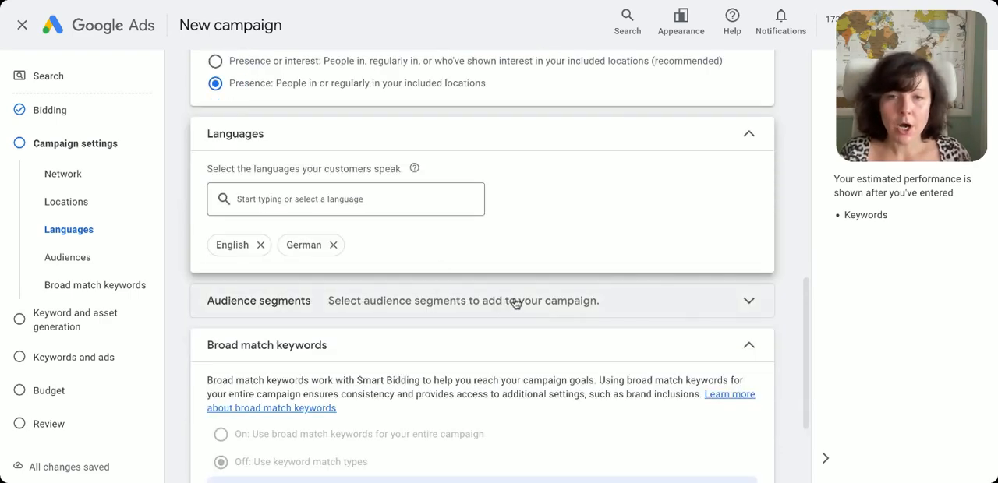
{"action": "left_click", "coordinate": [524, 299]}
{"action": "left_click", "coordinate": [747, 300]}
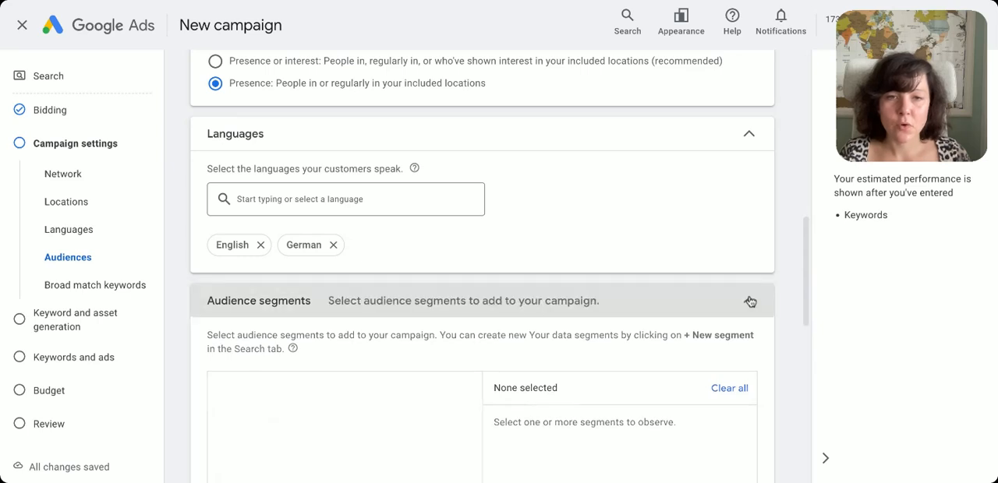
Try the ad rotation option Do not optimize: Rotate ads indefinitely and return it to Optimize: Prefer best performing ads
{"action": "scroll", "coordinate": [356, 273], "scroll_direction": "down", "scroll_amount": 2}
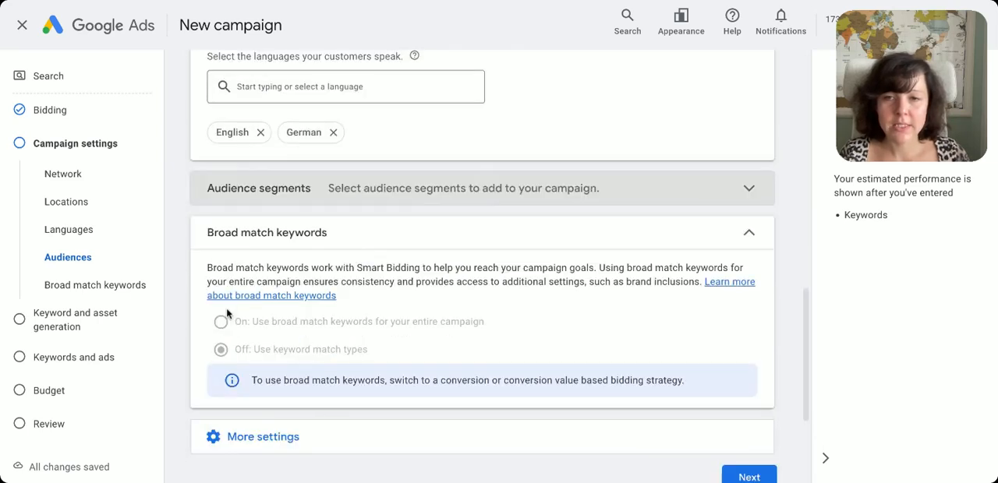
{"action": "scroll", "coordinate": [258, 296], "scroll_direction": "down", "scroll_amount": 2}
{"action": "left_click", "coordinate": [289, 367]}
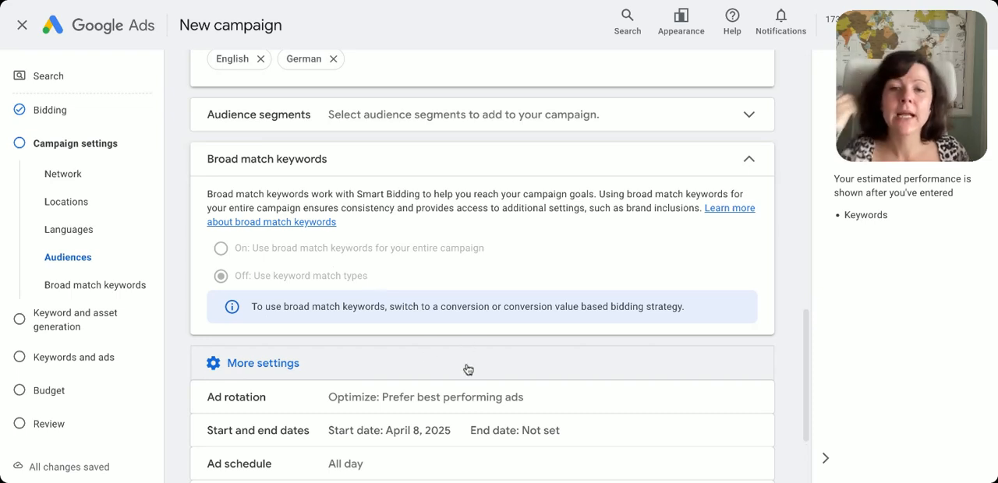
{"action": "left_click", "coordinate": [476, 407]}
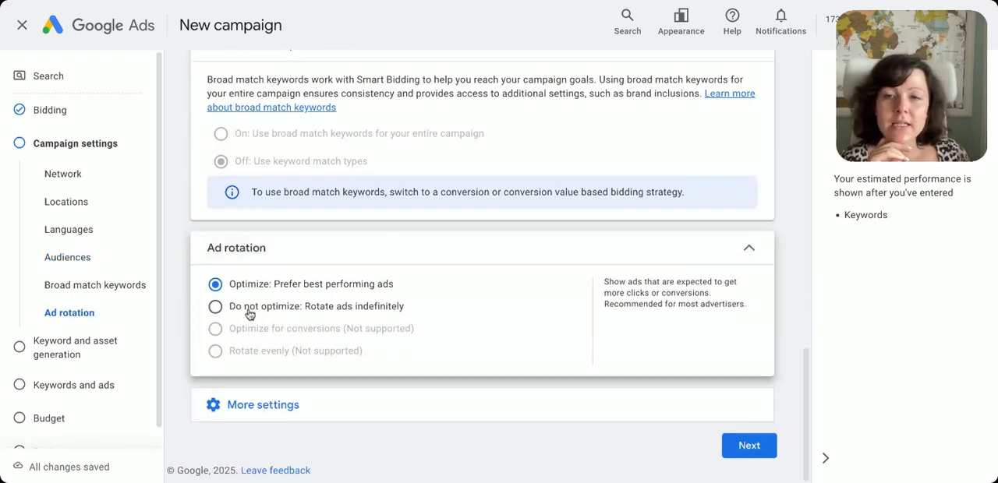
{"action": "left_click", "coordinate": [248, 311]}
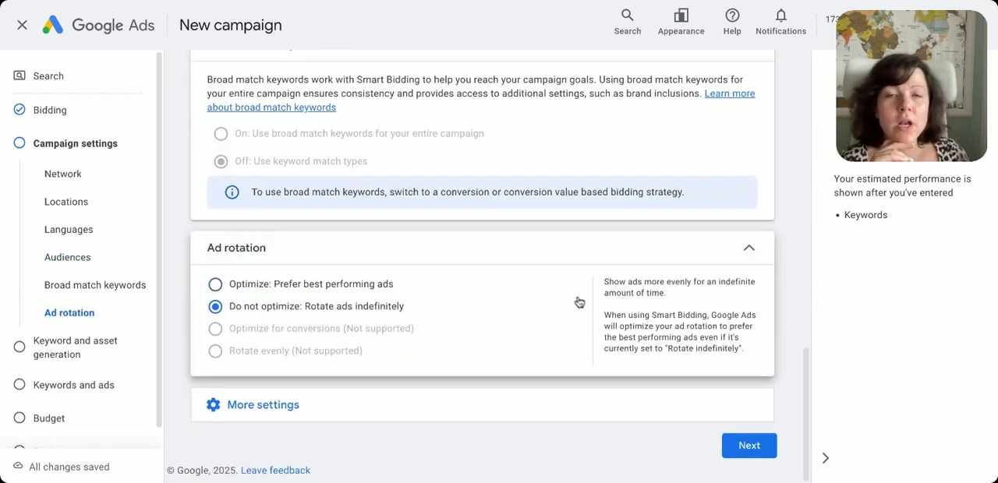
{"action": "scroll", "coordinate": [585, 287], "scroll_direction": "down", "scroll_amount": 1}
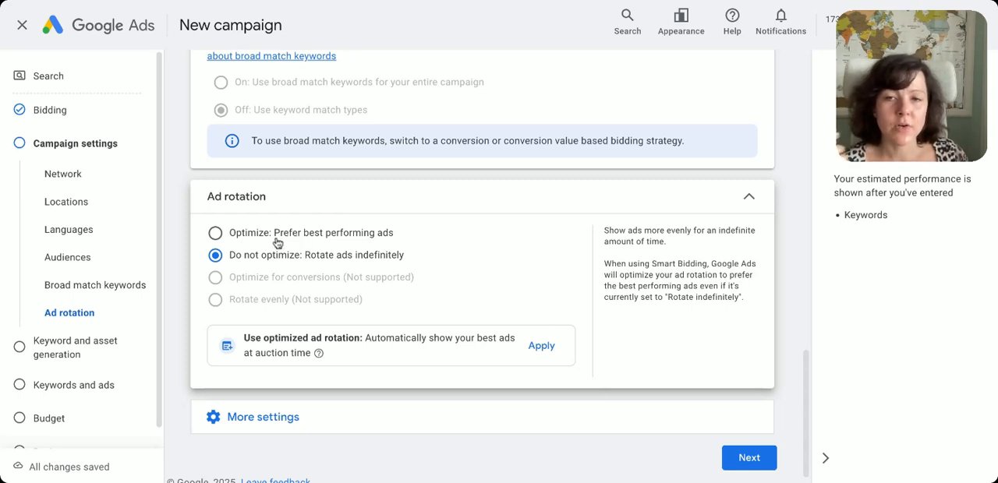
{"action": "left_click", "coordinate": [216, 234]}
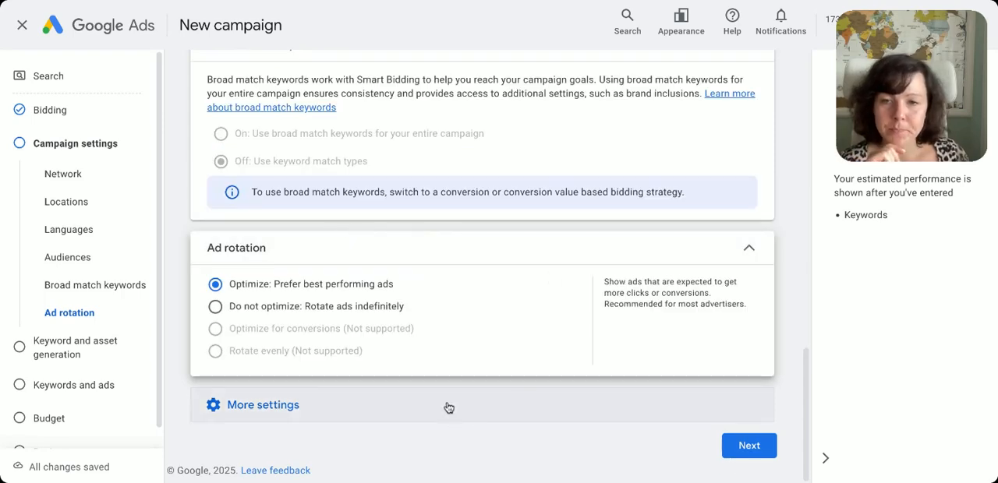
Set the campaign's start date to Apr 30, 2025 in the additional settings
{"action": "left_click", "coordinate": [449, 407]}
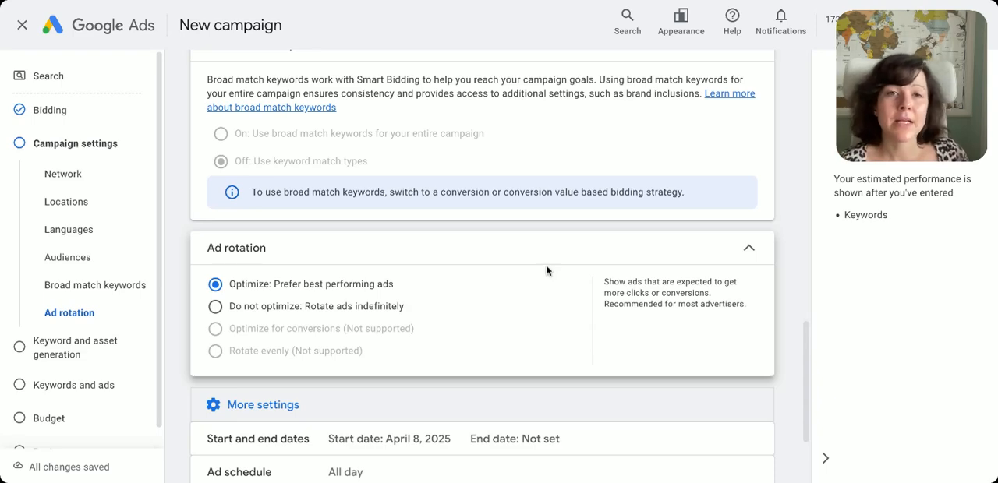
{"action": "scroll", "coordinate": [574, 270], "scroll_direction": "down", "scroll_amount": 2}
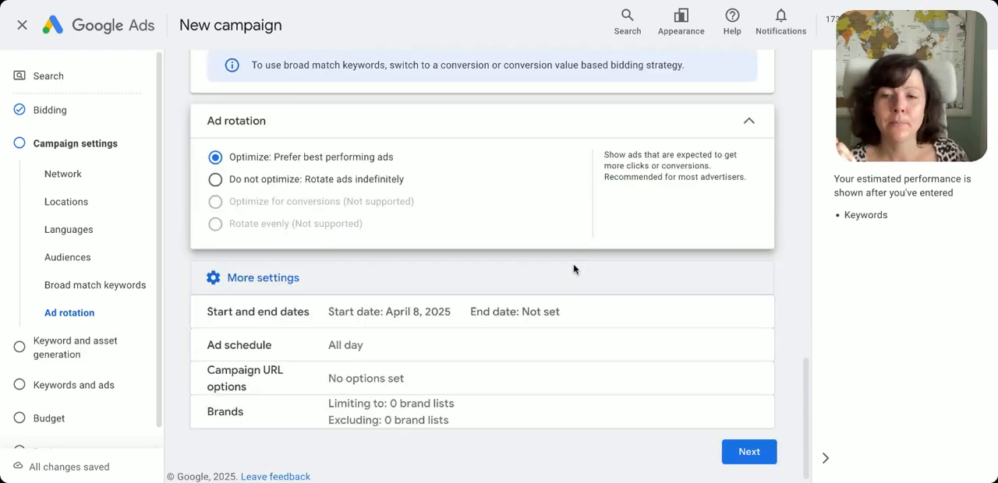
{"action": "left_click", "coordinate": [398, 309]}
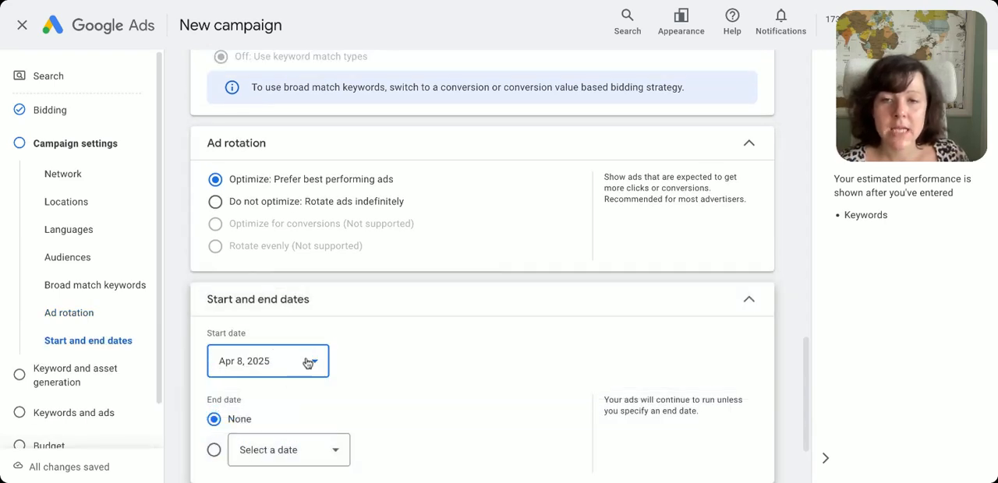
{"action": "left_click", "coordinate": [308, 360]}
{"action": "left_click", "coordinate": [294, 341]}
{"action": "scroll", "coordinate": [592, 330], "scroll_direction": "down", "scroll_amount": 2}
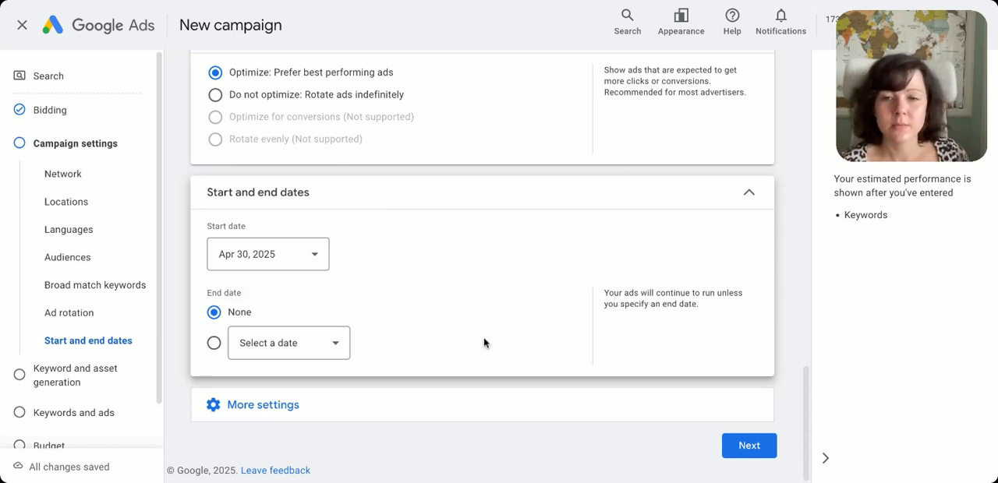
Check the remaining additional campaign settings and proceed to keyword and asset generation
{"action": "left_click", "coordinate": [445, 395]}
{"action": "scroll", "coordinate": [507, 347], "scroll_direction": "down", "scroll_amount": 1}
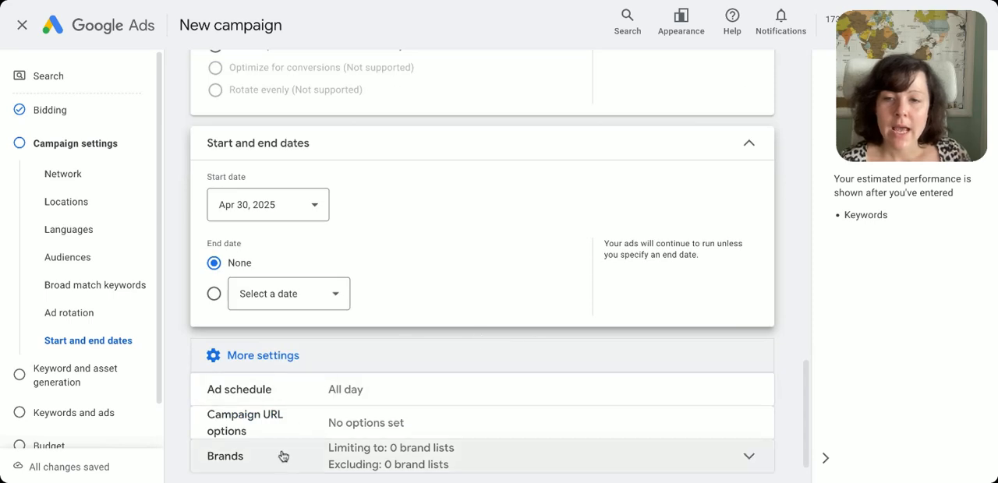
{"action": "scroll", "coordinate": [601, 390], "scroll_direction": "down", "scroll_amount": 1}
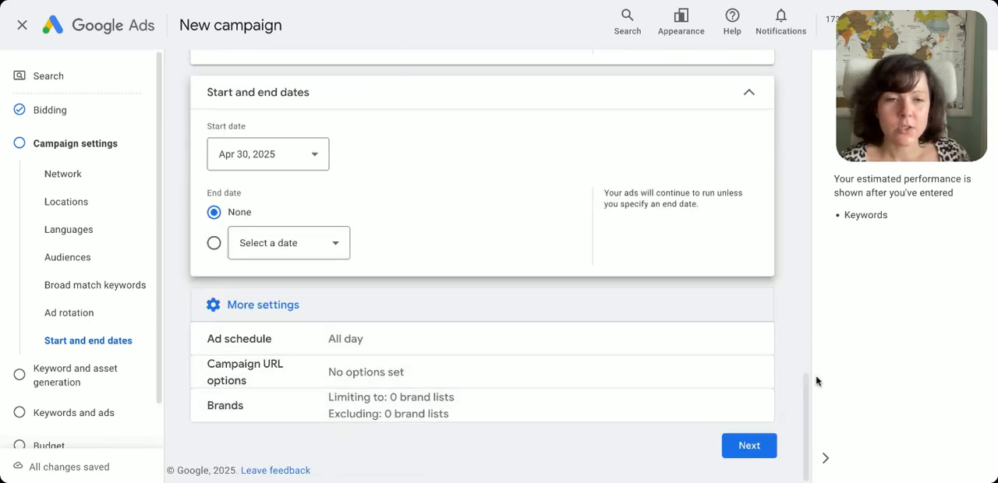
{"action": "left_click", "coordinate": [749, 446]}
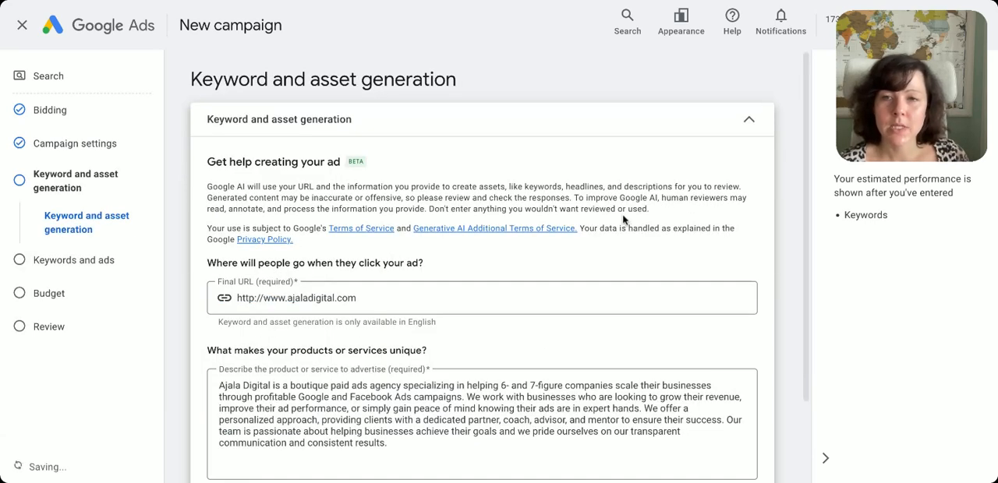
Examine the final URL and the product or service description supplied for keyword and asset generation
{"action": "scroll", "coordinate": [345, 233], "scroll_direction": "down", "scroll_amount": 2}
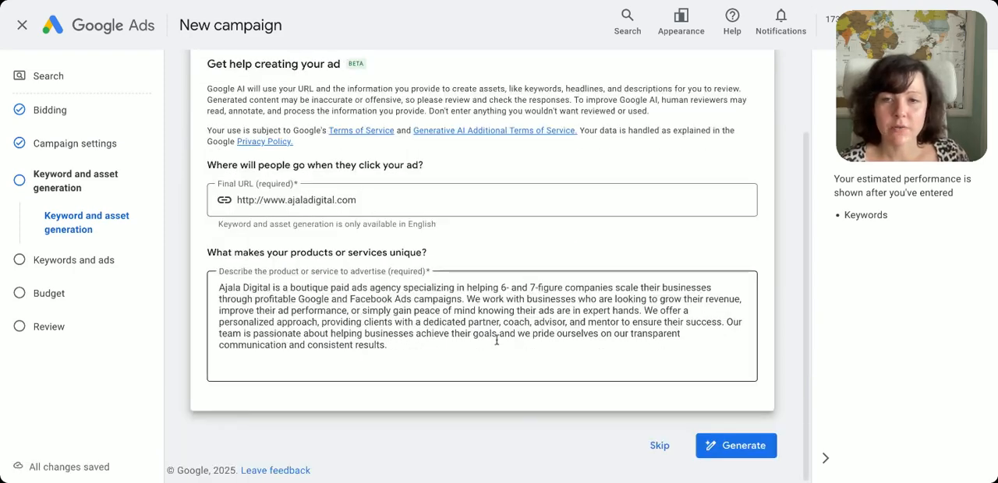
{"action": "left_click", "coordinate": [240, 200]}
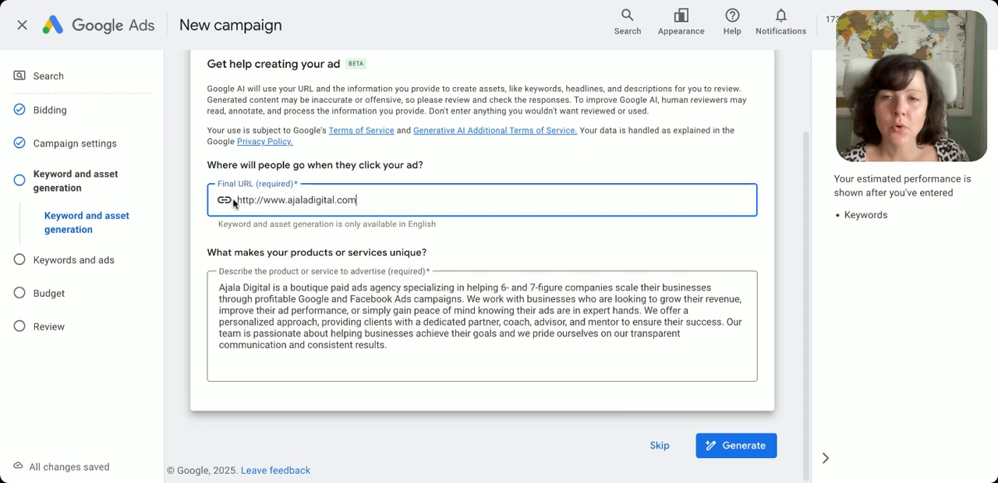
{"action": "left_click_drag", "start_coordinate": [240, 199], "coordinate": [413, 214]}
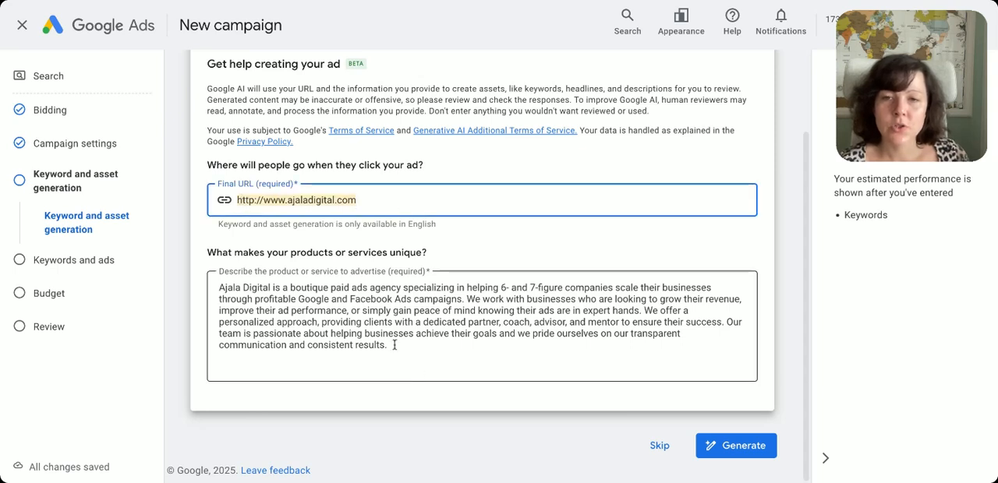
{"action": "left_click_drag", "start_coordinate": [395, 345], "coordinate": [201, 293]}
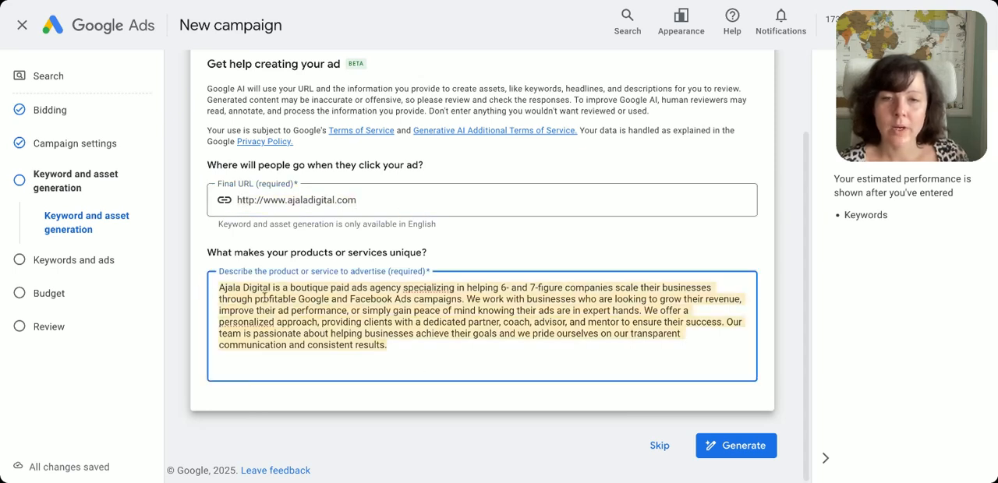
{"action": "left_click", "coordinate": [338, 301]}
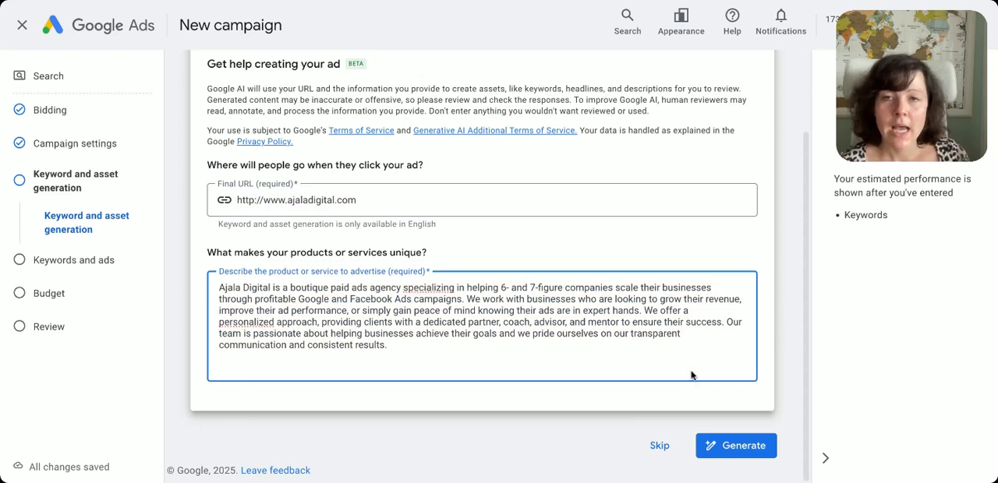
Skip the AI-based keyword and asset generation
{"action": "scroll", "coordinate": [693, 374], "scroll_direction": "up", "scroll_amount": 1}
{"action": "scroll", "coordinate": [691, 371], "scroll_direction": "down", "scroll_amount": 1}
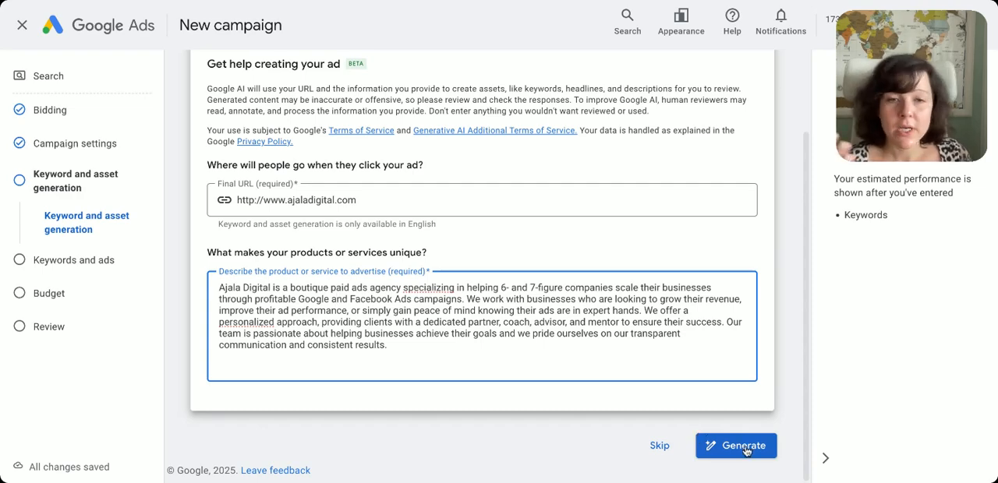
{"action": "left_click", "coordinate": [661, 446]}
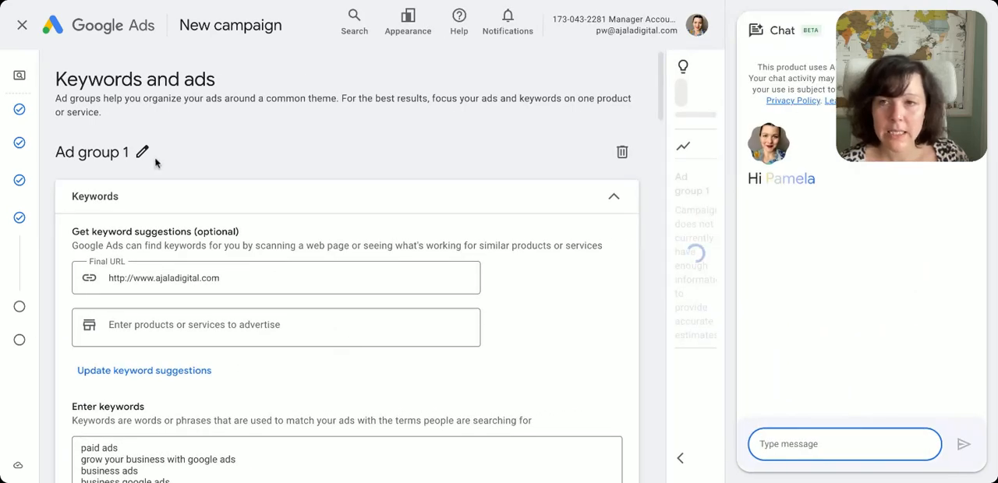
Rename the ad group as Optimization Guide
{"action": "left_click", "coordinate": [144, 154]}
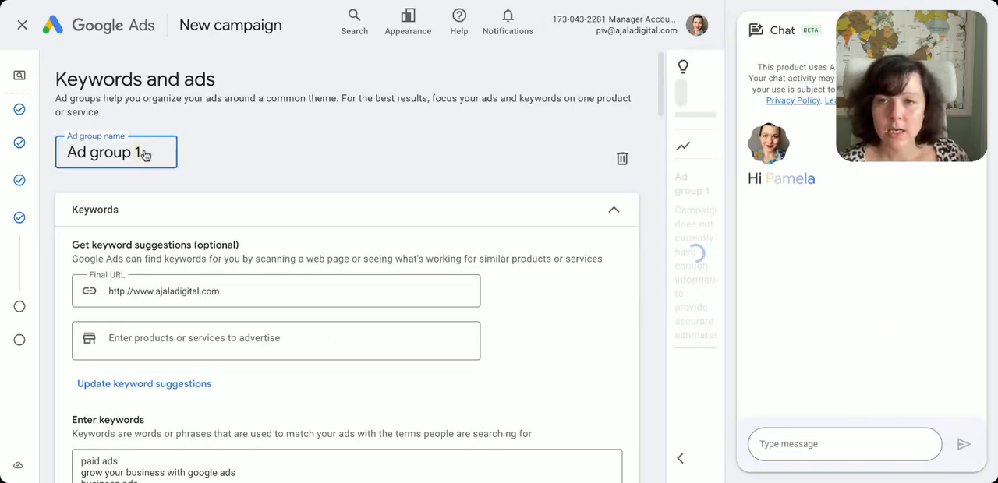
{"action": "left_click_drag", "start_coordinate": [143, 154], "coordinate": [4, 148]}
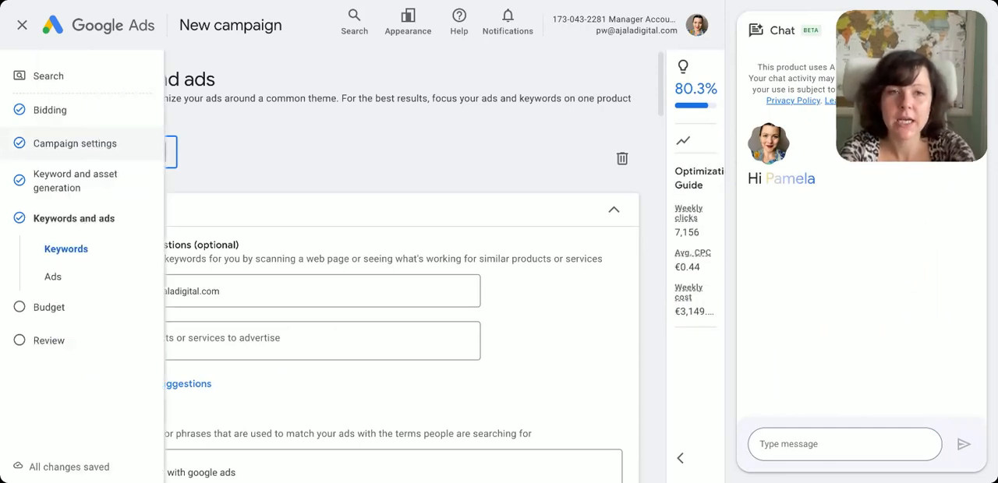
{"action": "left_click", "coordinate": [450, 153]}
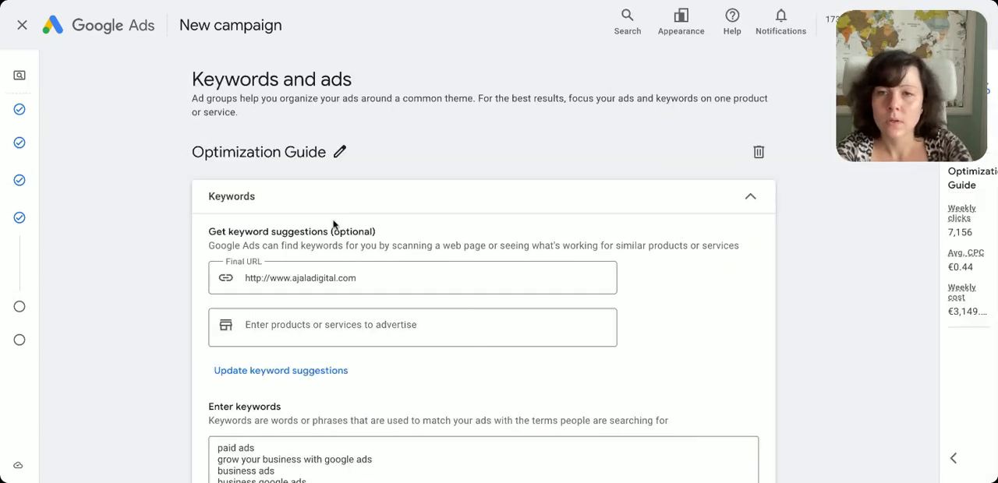
Review the suggested keywords and extend the keyword "paid ads" to "paid ads guide for google"
{"action": "scroll", "coordinate": [335, 224], "scroll_direction": "down", "scroll_amount": 1}
{"action": "scroll", "coordinate": [334, 225], "scroll_direction": "down", "scroll_amount": 3}
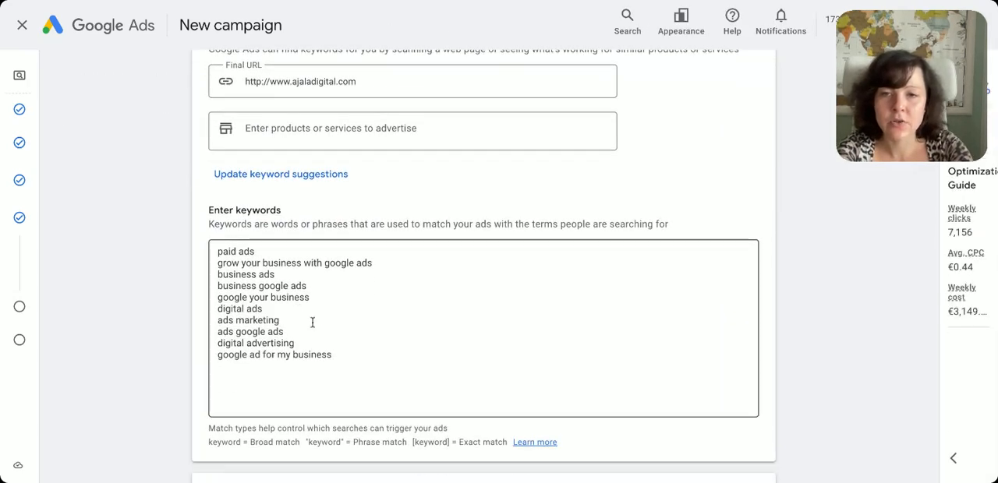
{"action": "left_click_drag", "start_coordinate": [220, 251], "coordinate": [350, 305]}
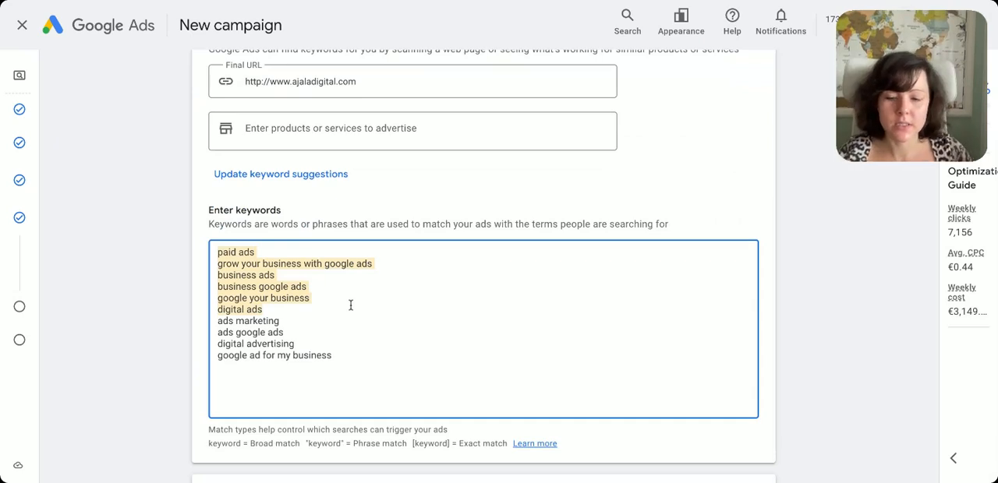
{"action": "left_click", "coordinate": [350, 305]}
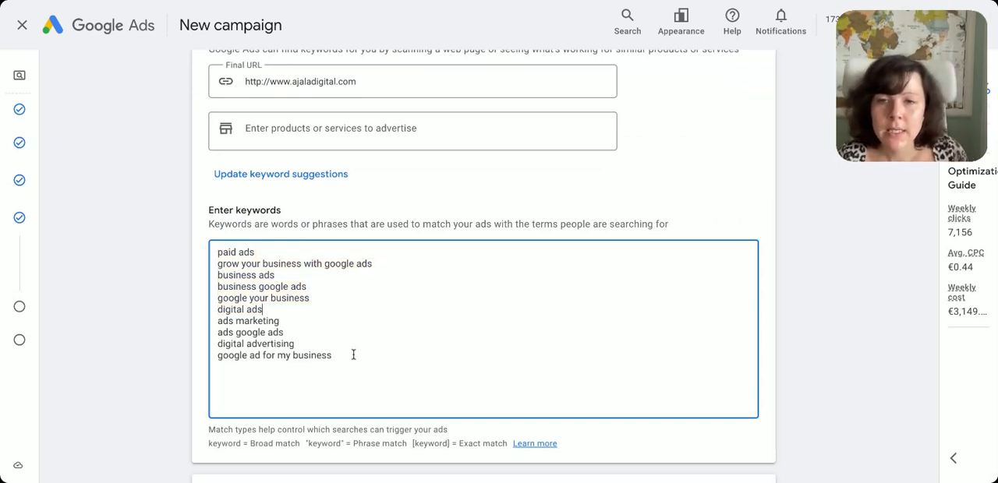
{"action": "left_click_drag", "start_coordinate": [353, 356], "coordinate": [216, 259]}
{"action": "left_click", "coordinate": [242, 256]}
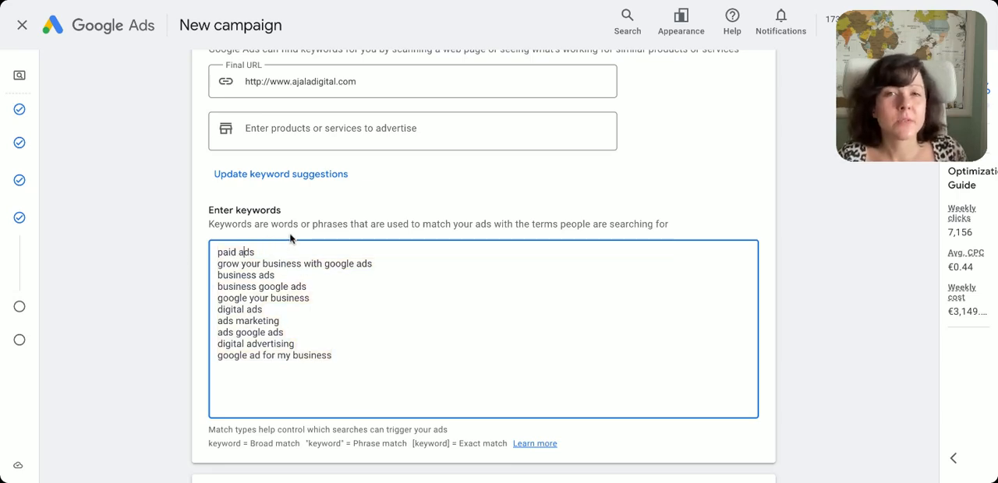
{"action": "left_click_drag", "start_coordinate": [269, 251], "coordinate": [218, 251]}
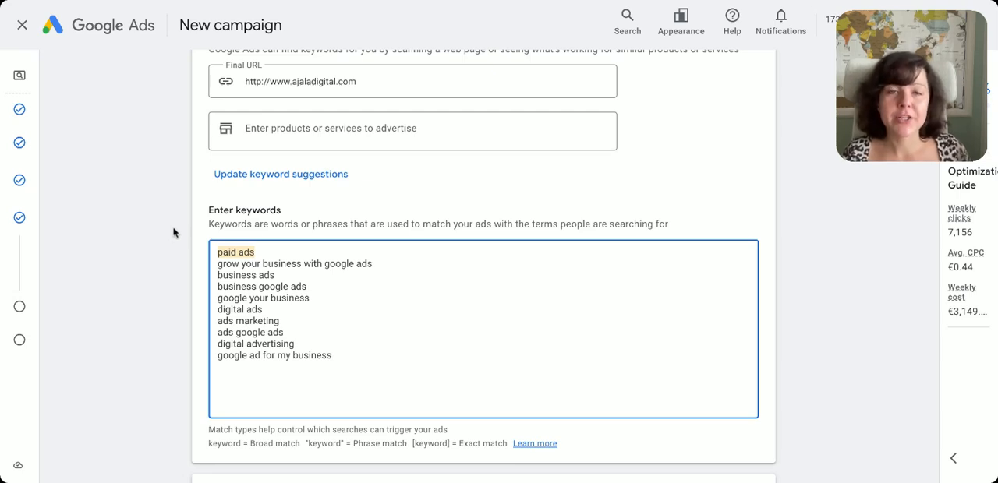
{"action": "left_click", "coordinate": [323, 248]}
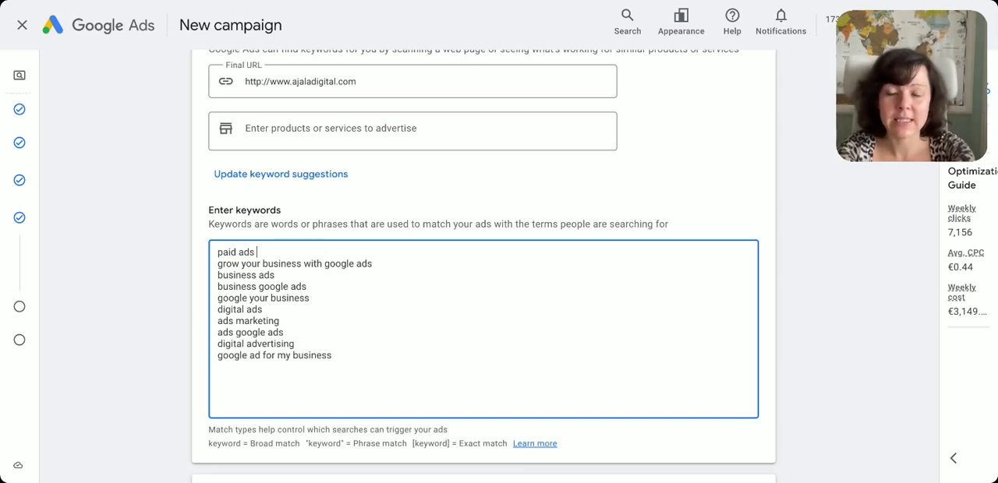
{"action": "type", "text": "guide for google"}
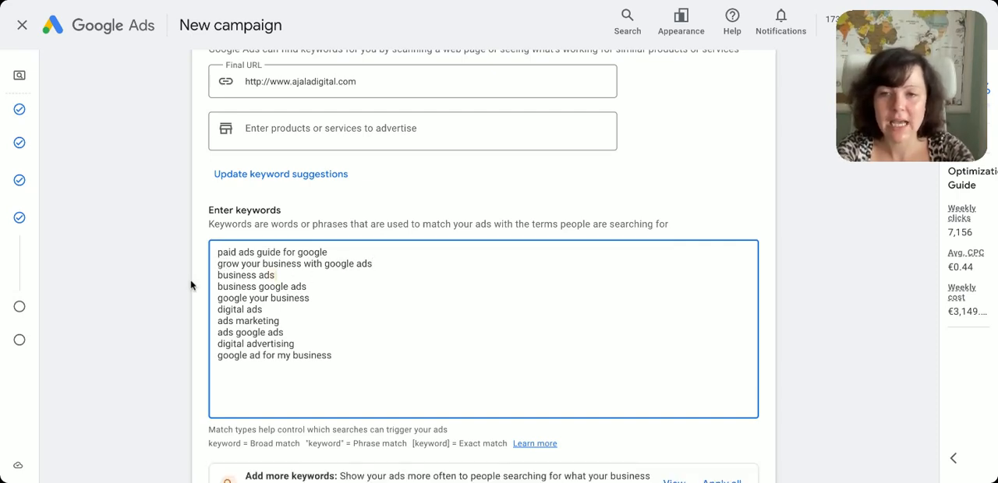
Remove the keyword "business ads" and extend "business google ads" to "business google ads optimization"
{"action": "left_click_drag", "start_coordinate": [278, 276], "coordinate": [185, 278]}
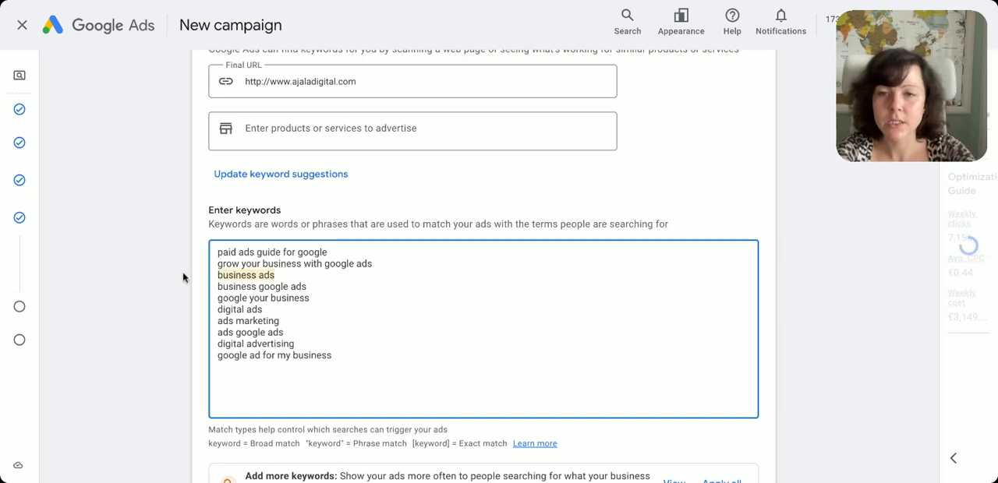
{"action": "key", "text": "BackSpace"}
{"action": "key", "text": "BackSpace"}
{"action": "type", "text": "optimiz"}
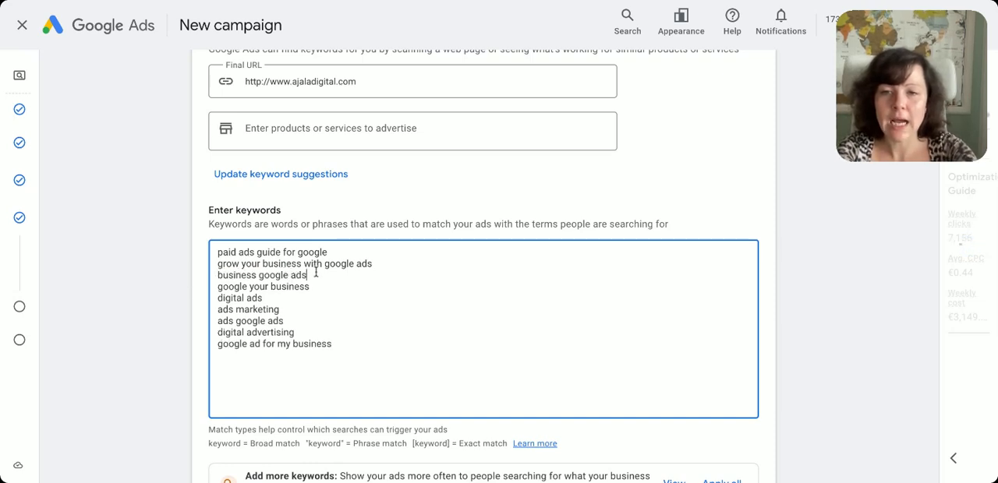
{"action": "type", "text": "ation"}
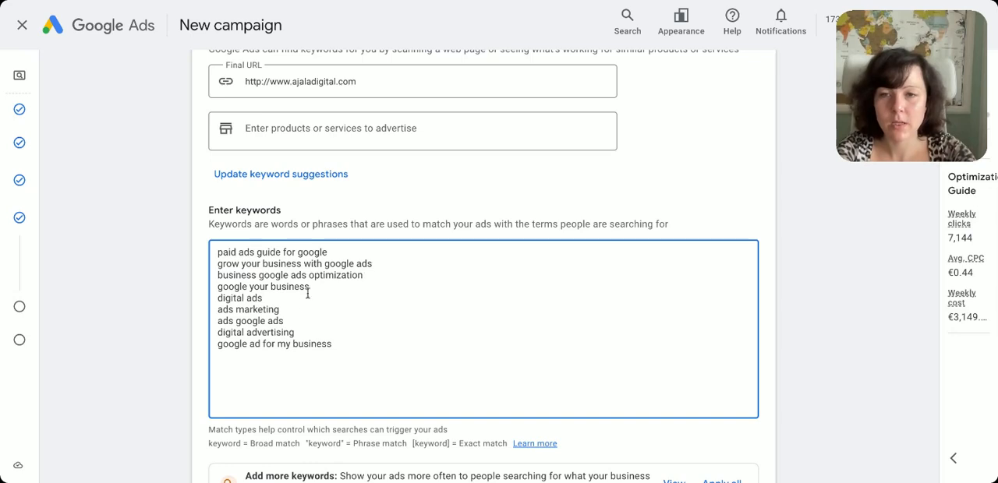
Remove the keyword "google your business" together with its empty line
{"action": "left_click_drag", "start_coordinate": [313, 285], "coordinate": [209, 285]}
{"action": "key", "text": "BackSpace"}
{"action": "key", "text": "BackSpace"}
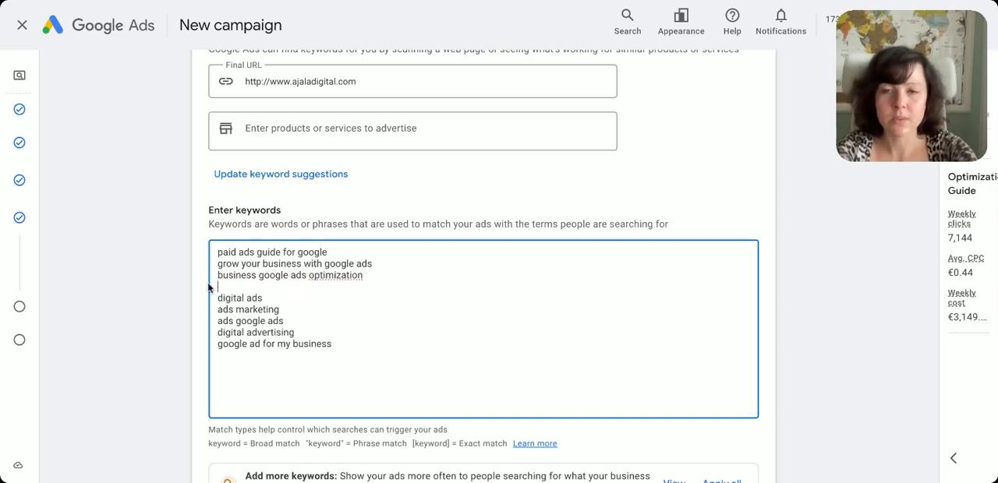
{"action": "left_click", "coordinate": [270, 288]}
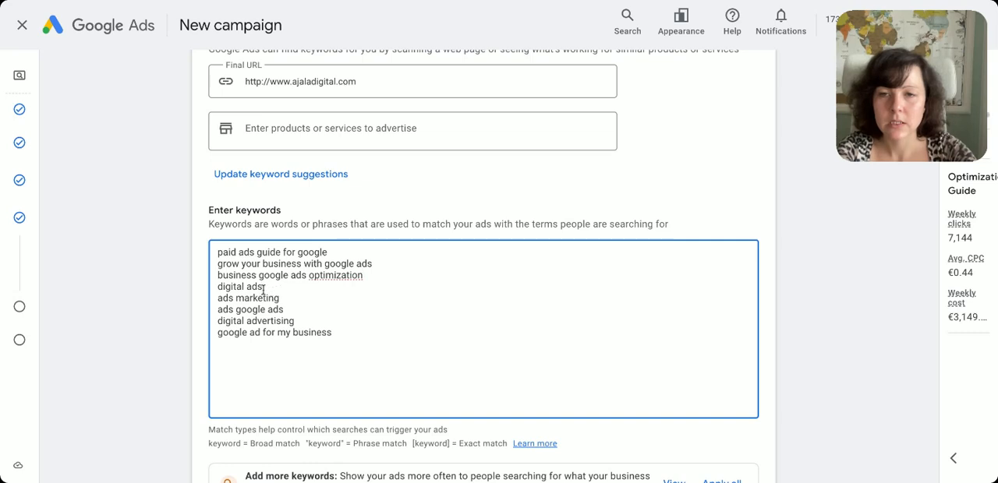
Remove the keywords "digital ads" and "ads marketing" from the list, keeping "business google ads optimization"
{"action": "left_click_drag", "start_coordinate": [265, 288], "coordinate": [200, 288]}
{"action": "key", "text": "BackSpace"}
{"action": "key", "text": "BackSpace"}
{"action": "left_click_drag", "start_coordinate": [292, 289], "coordinate": [189, 276]}
{"action": "key", "text": "BackSpace"}
{"action": "key", "text": "BackSpace"}
{"action": "key", "text": "BackSpace"}
{"action": "key", "text": "ctrl+z"}
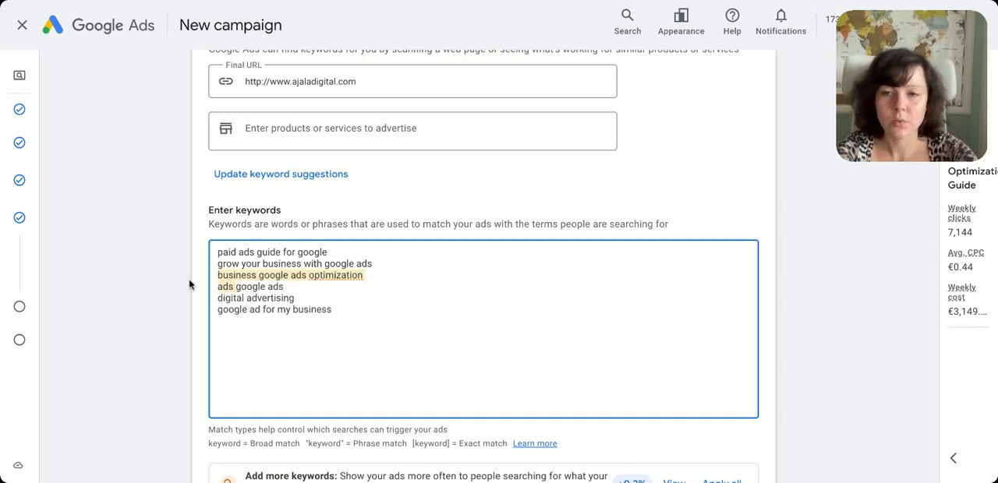
Change the keyword "ads google ads" to "google ads optimization"
{"action": "left_click", "coordinate": [217, 297]}
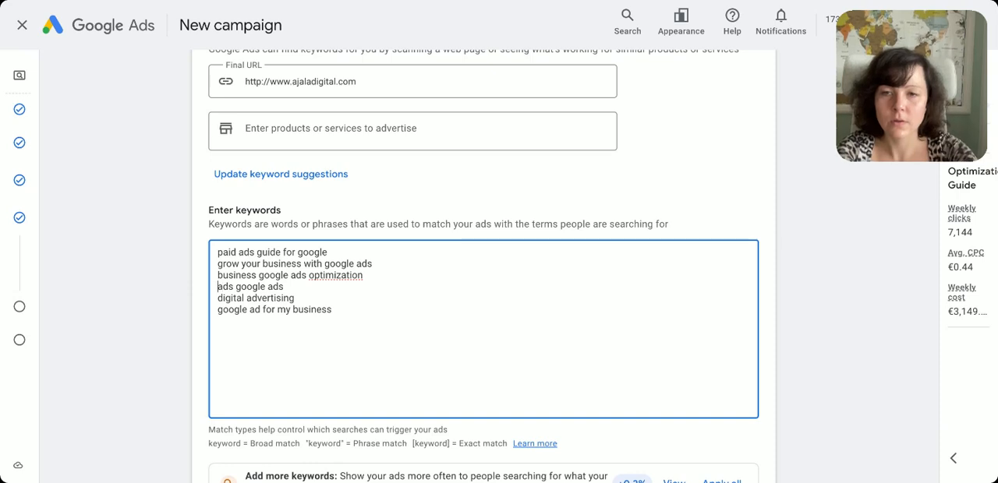
{"action": "key", "text": "BackSpace"}
{"action": "key", "text": "BackSpace"}
{"action": "key", "text": "BackSpace"}
{"action": "key", "text": "BackSpace"}
{"action": "key", "text": "BackSpace"}
{"action": "key", "text": "Return"}
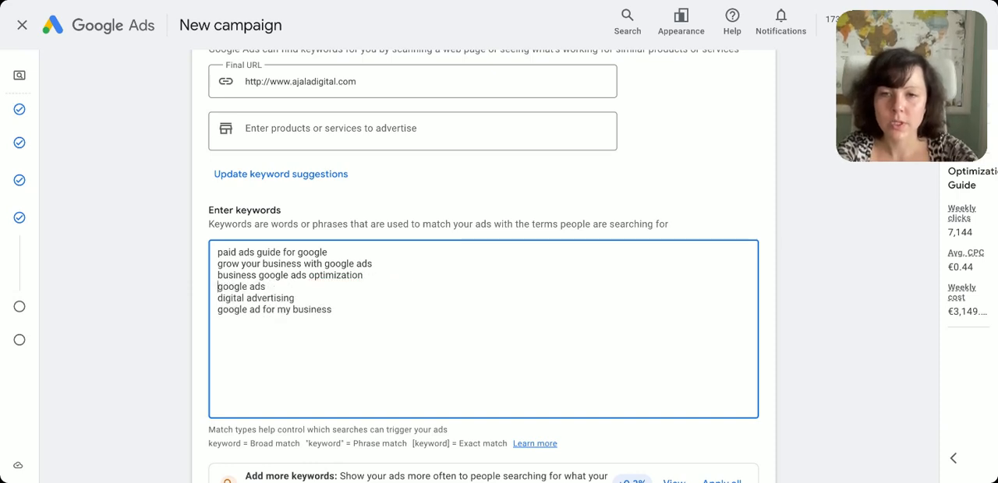
{"action": "type", "text": "optimization"}
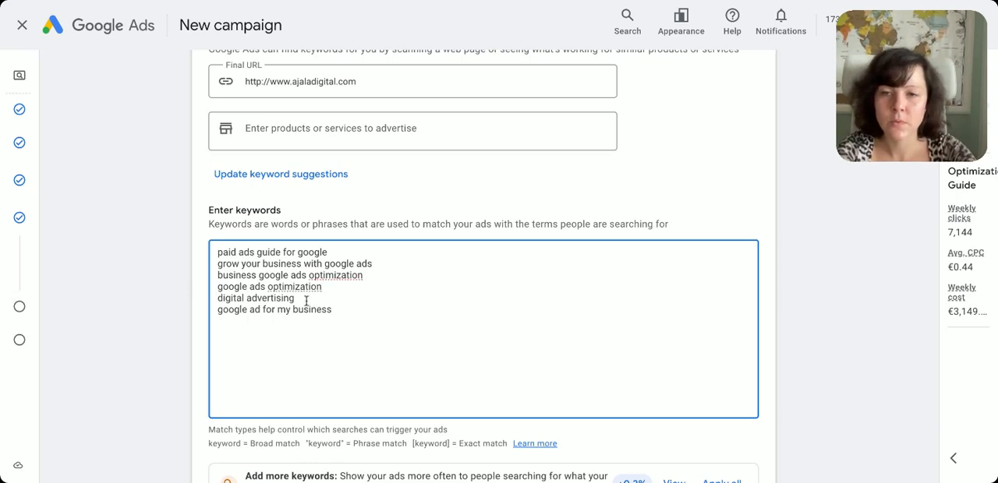
Remove the keyword "digital advertising" and change "google ad for my business" to "google ads for my business"
{"action": "left_click_drag", "start_coordinate": [305, 299], "coordinate": [195, 297]}
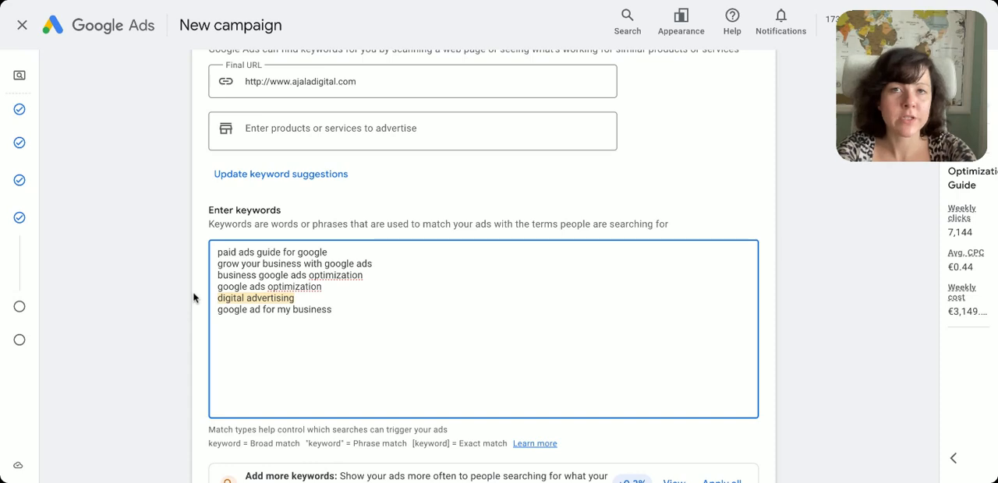
{"action": "key", "text": "BackSpace"}
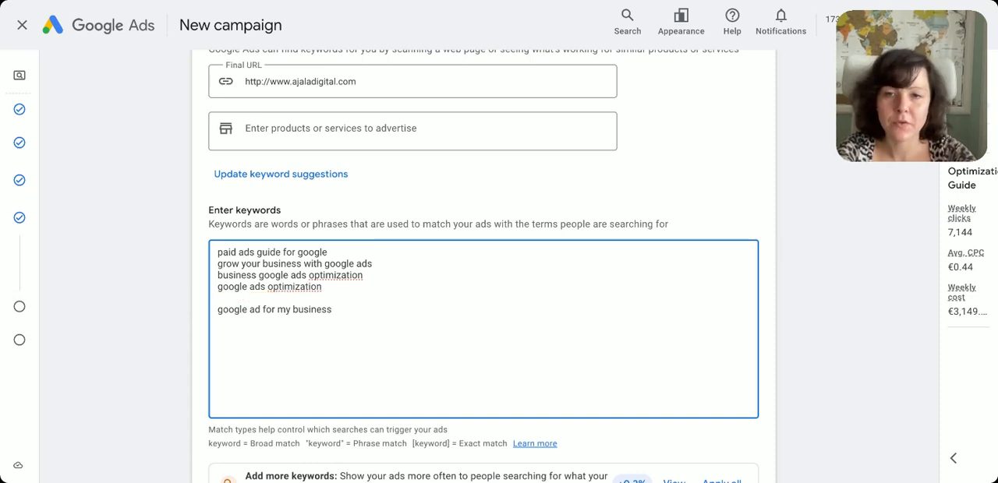
{"action": "key", "text": "BackSpace"}
{"action": "left_click", "coordinate": [260, 299]}
{"action": "type", "text": "s"}
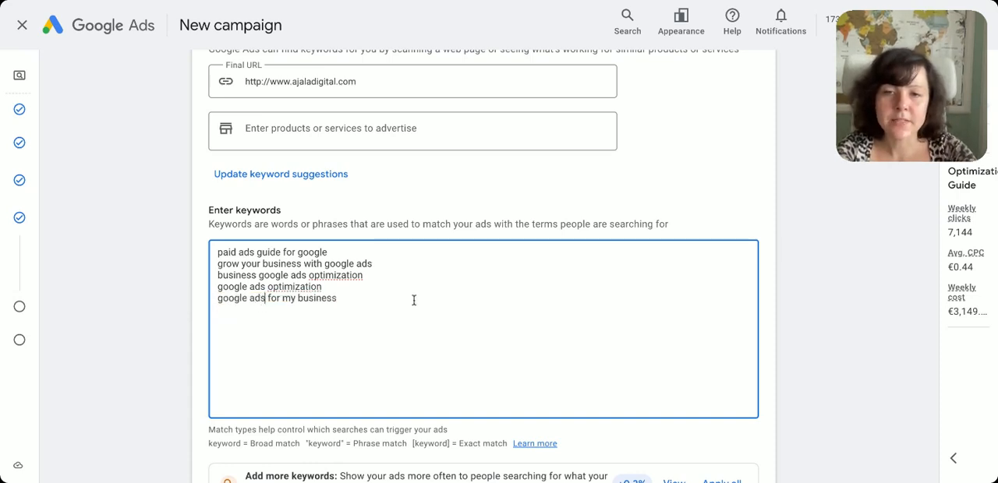
{"action": "left_click", "coordinate": [401, 299]}
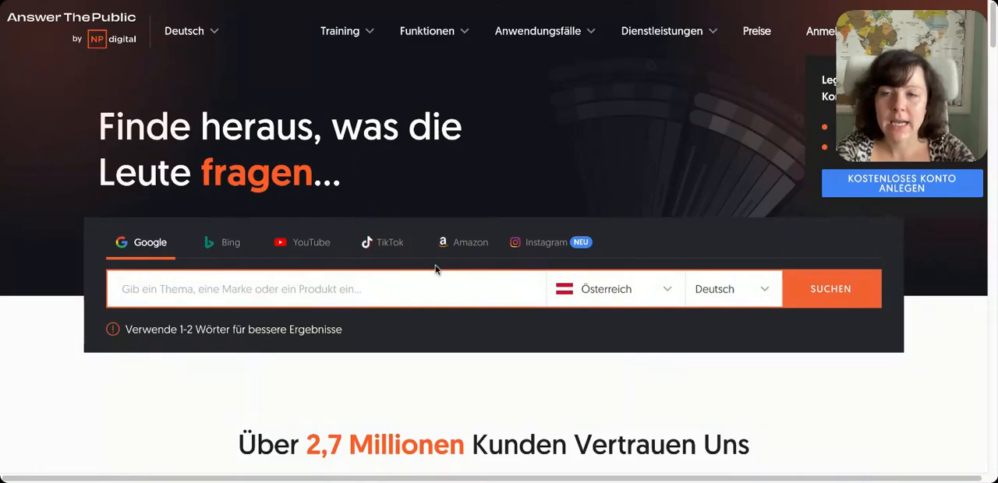
In AnswerThePublic, set the search country to USA and the search language to Englisch
{"action": "left_click", "coordinate": [669, 296]}
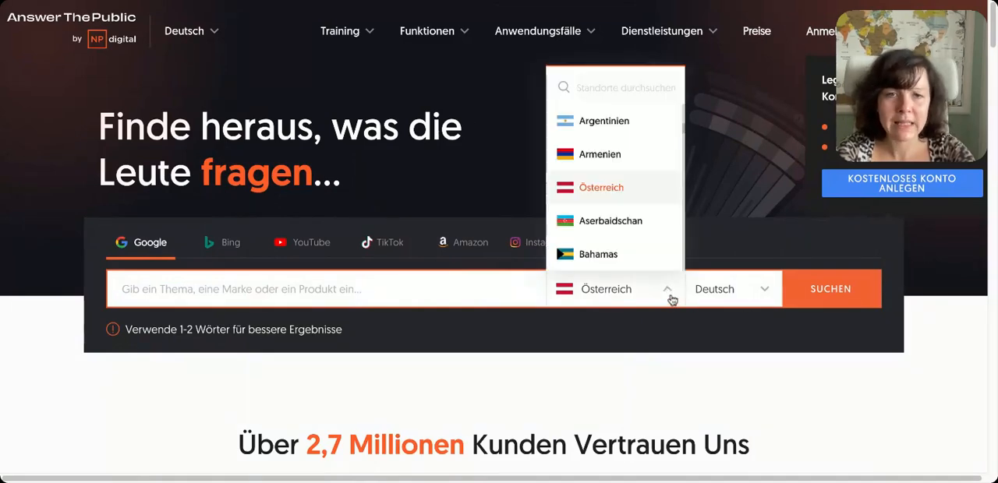
{"action": "type", "text": "vere"}
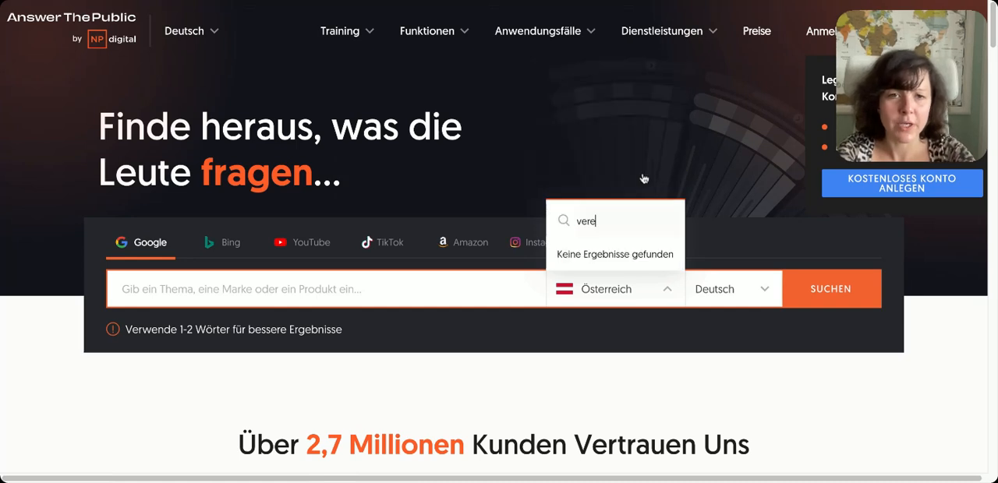
{"action": "key", "text": "BackSpace"}
{"action": "key", "text": "BackSpace"}
{"action": "key", "text": "BackSpace"}
{"action": "key", "text": "BackSpace"}
{"action": "type", "text": "uni"}
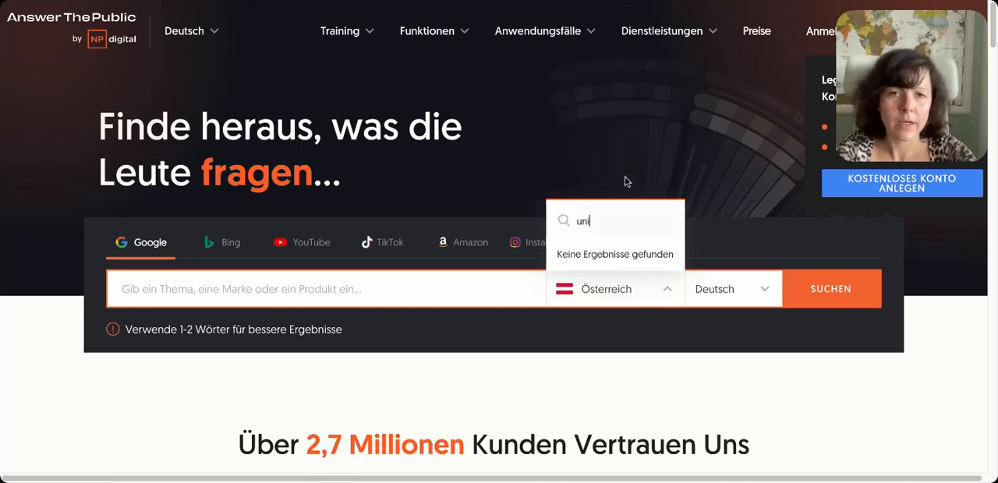
{"action": "key", "text": "BackSpace"}
{"action": "key", "text": "BackSpace"}
{"action": "key", "text": "BackSpace"}
{"action": "type", "text": "usa"}
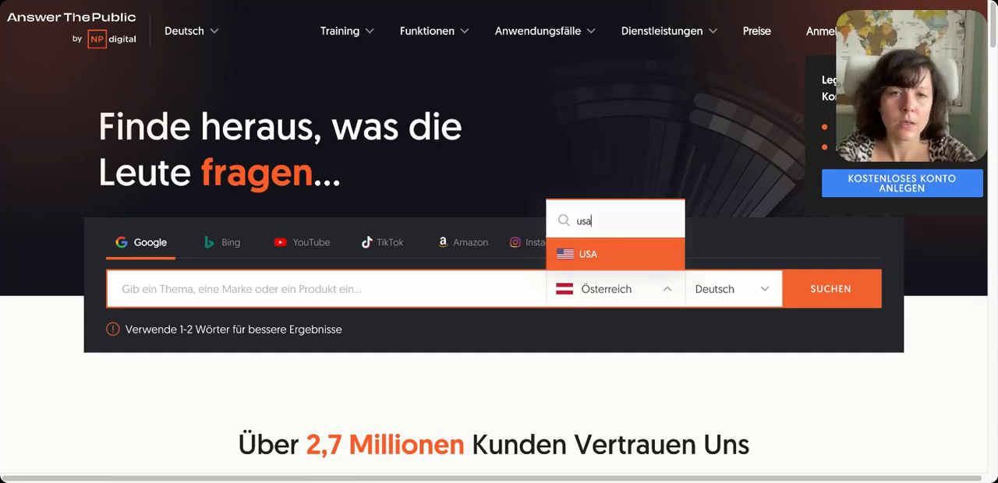
{"action": "left_click", "coordinate": [616, 255]}
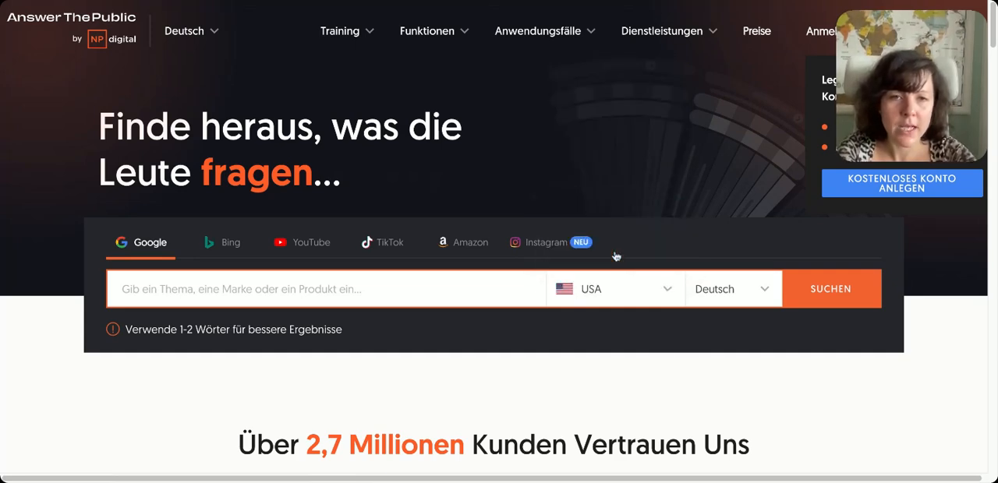
{"action": "left_click", "coordinate": [733, 291]}
{"action": "left_click", "coordinate": [723, 123]}
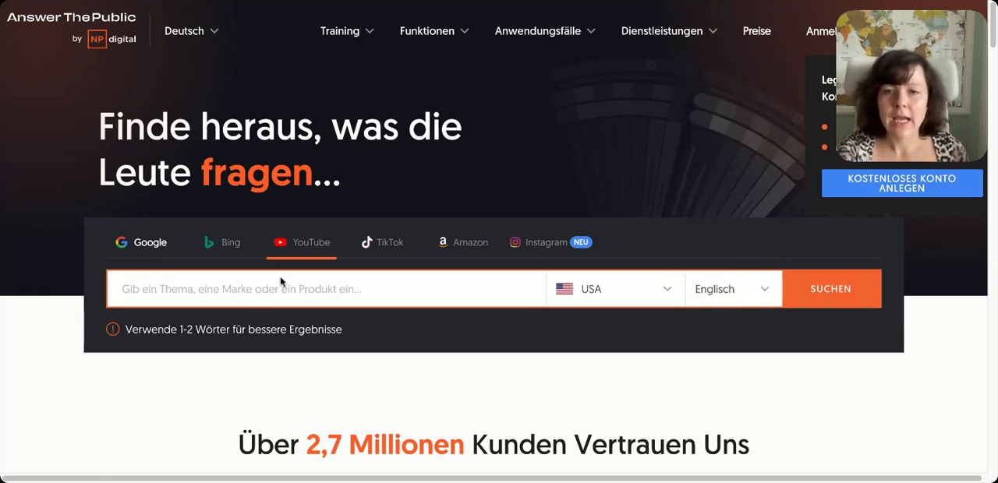
Search AnswerThePublic's Google data for "google ads optimization"
{"action": "type", "text": "google ads optimization"}
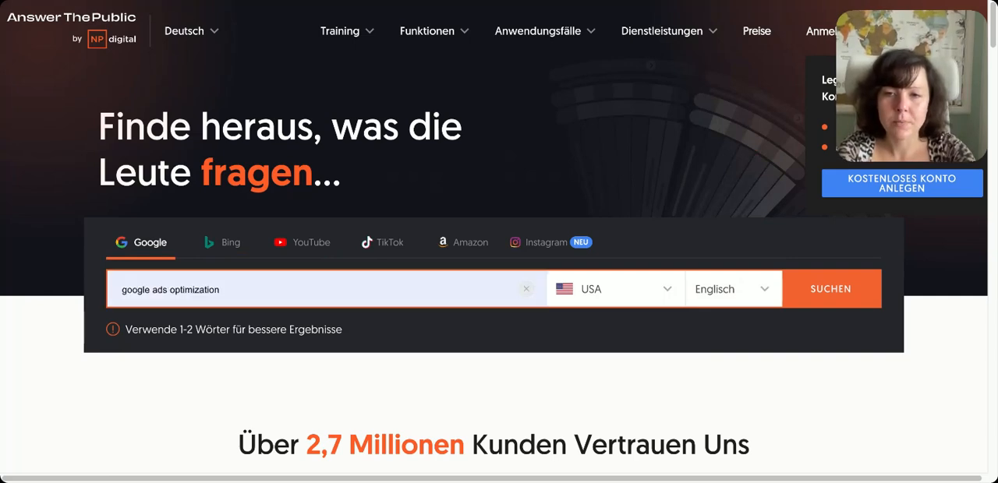
{"action": "left_click", "coordinate": [255, 327]}
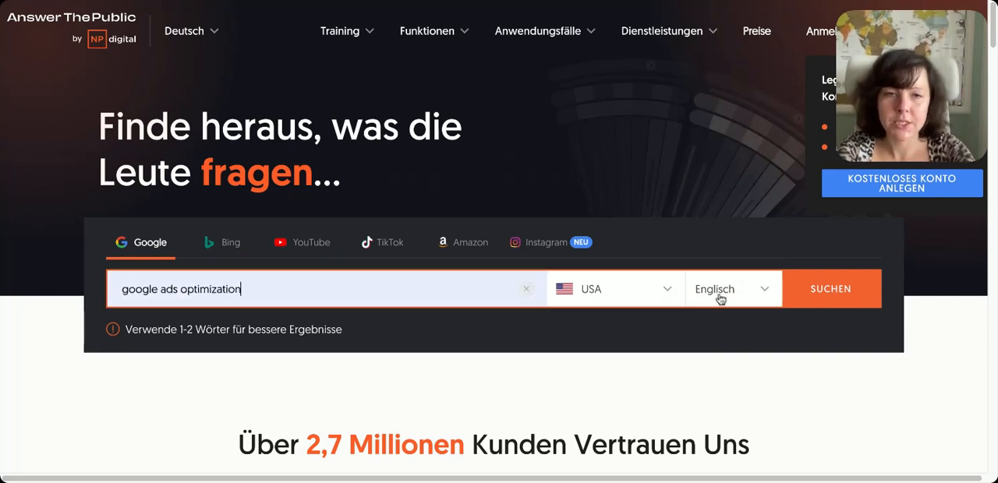
{"action": "left_click", "coordinate": [831, 293]}
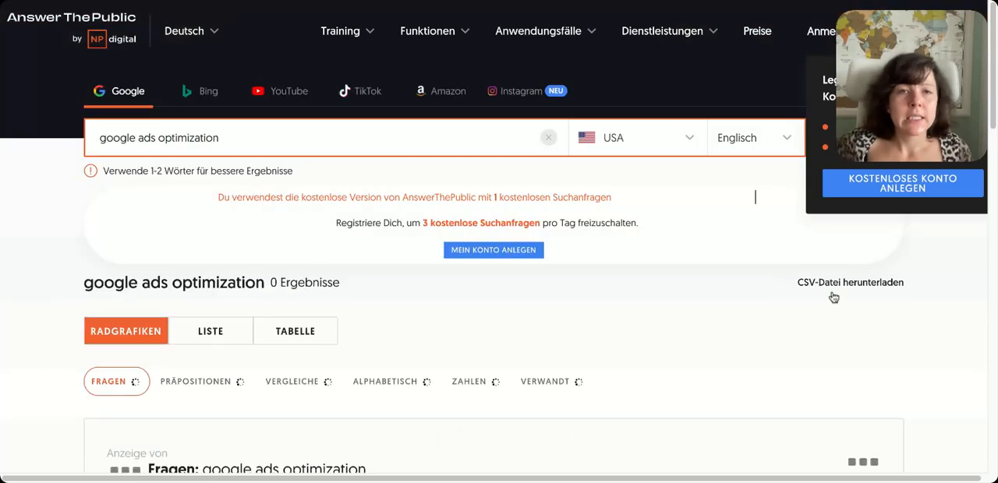
Switch AnswerThePublic's interface language to English and review the question ideas for "google ads optimization"
{"action": "left_click", "coordinate": [188, 35]}
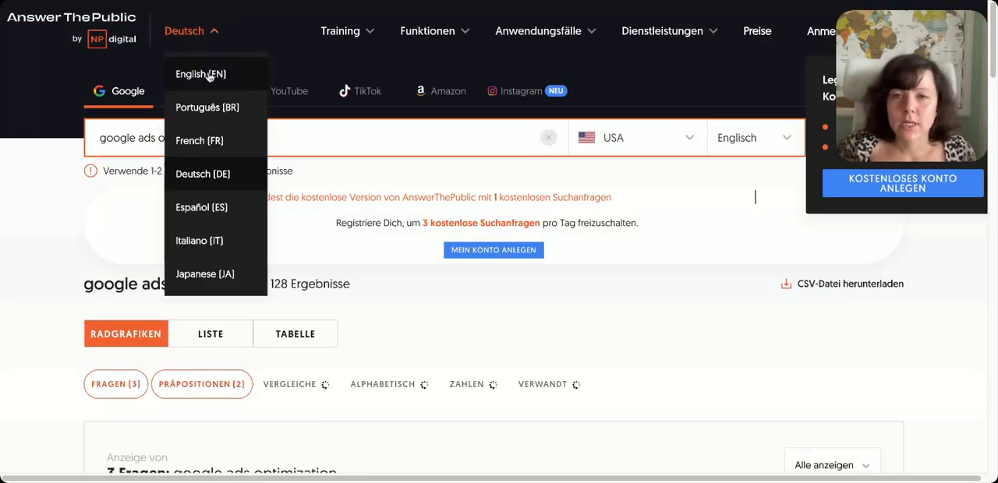
{"action": "left_click", "coordinate": [204, 73]}
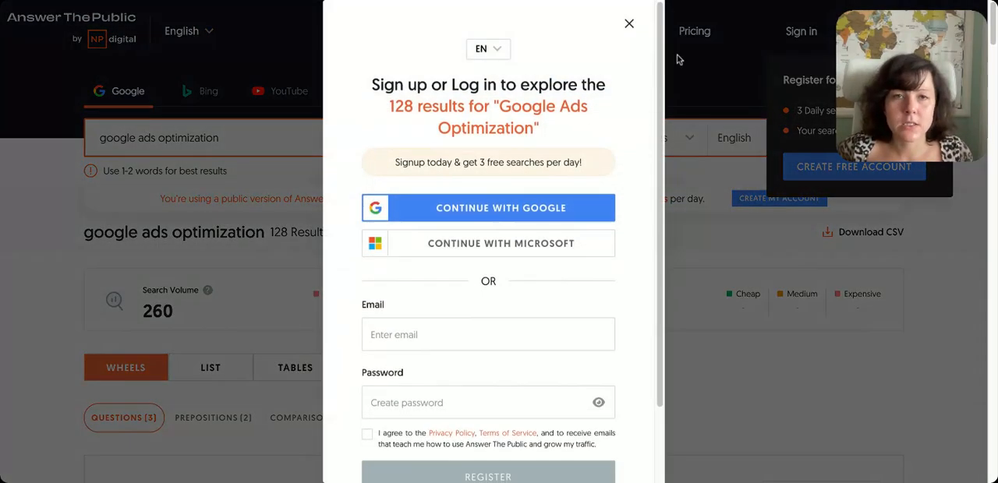
{"action": "left_click", "coordinate": [629, 32]}
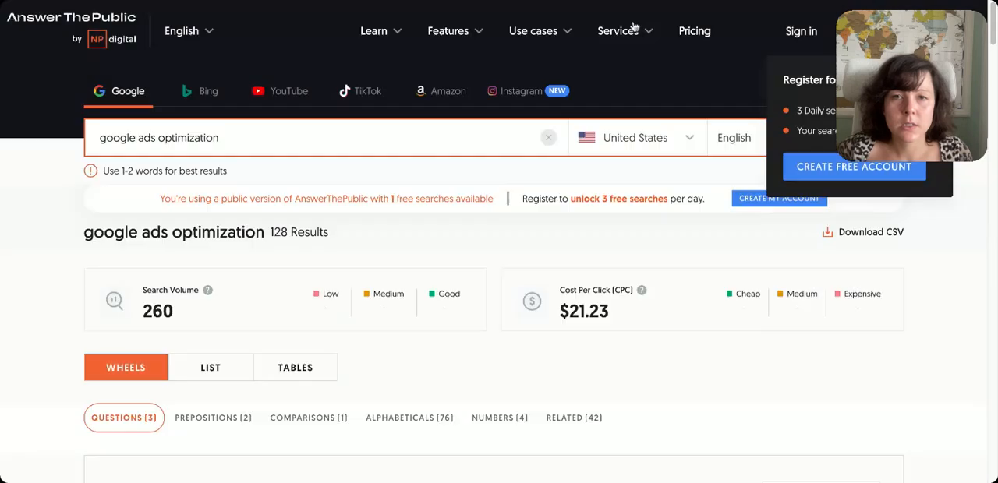
{"action": "scroll", "coordinate": [619, 286], "scroll_direction": "down", "scroll_amount": 3}
{"action": "scroll", "coordinate": [639, 303], "scroll_direction": "down", "scroll_amount": 2}
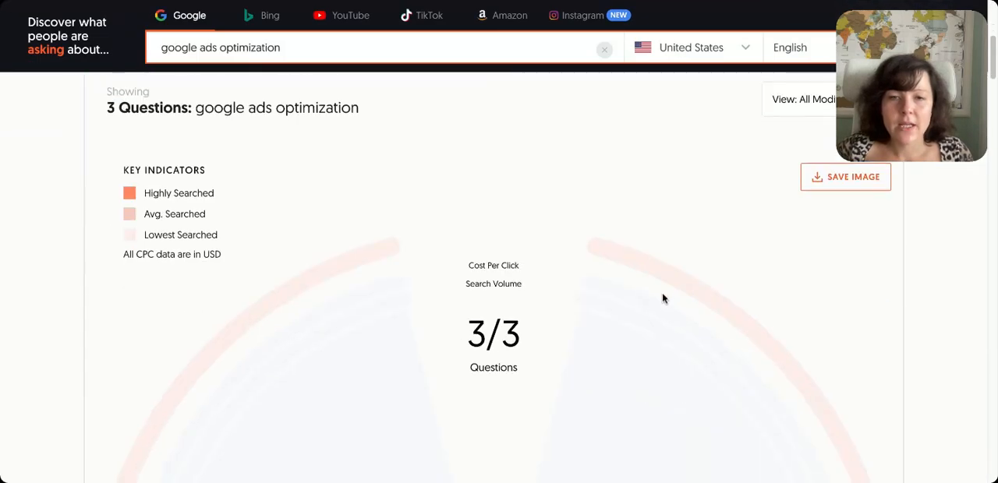
{"action": "scroll", "coordinate": [662, 297], "scroll_direction": "down", "scroll_amount": 3}
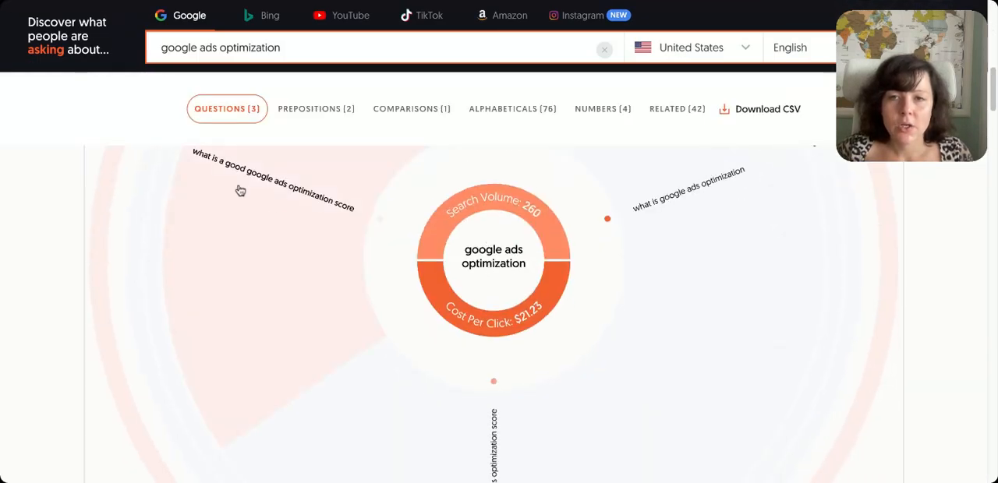
{"action": "scroll", "coordinate": [308, 273], "scroll_direction": "up", "scroll_amount": 1}
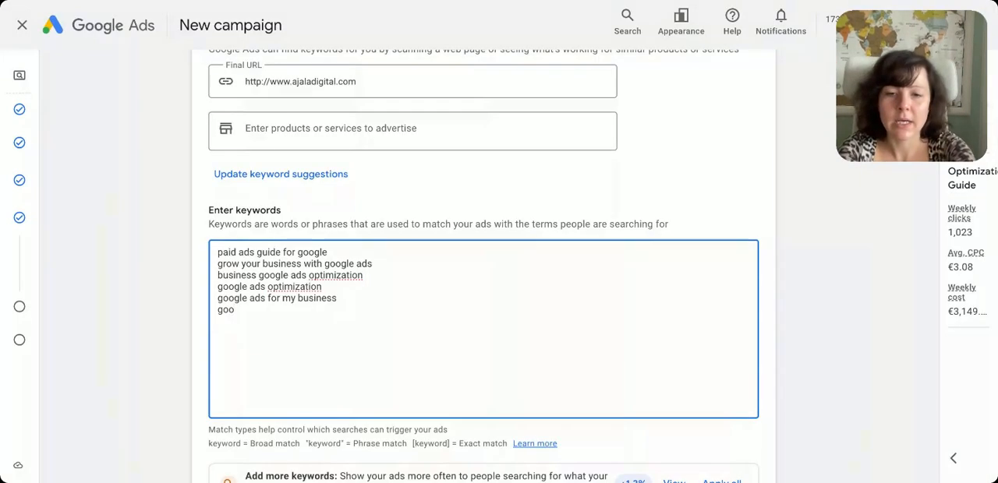
Back in Google Ads, add the keywords "google ads optimization score" and "what is google ads optimization" to the ad group
{"action": "type", "text": "gle ads opt"}
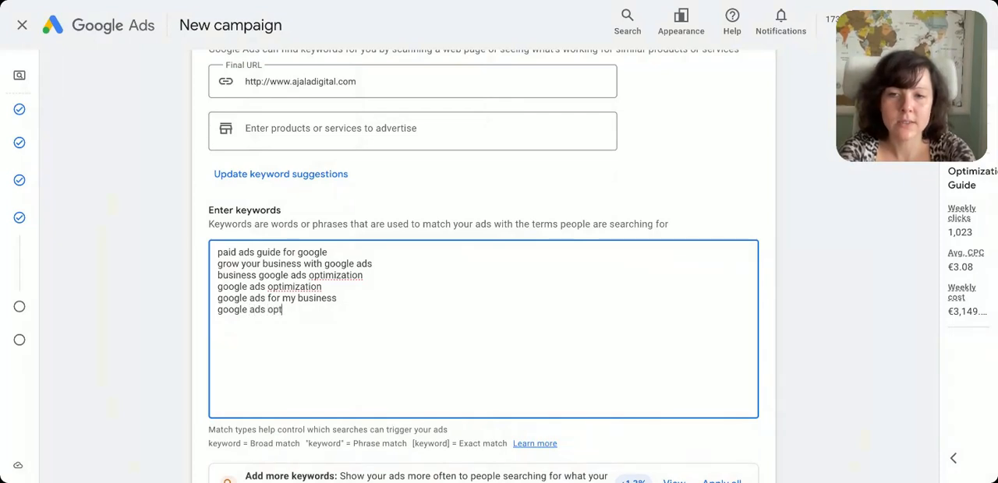
{"action": "type", "text": "imization score"}
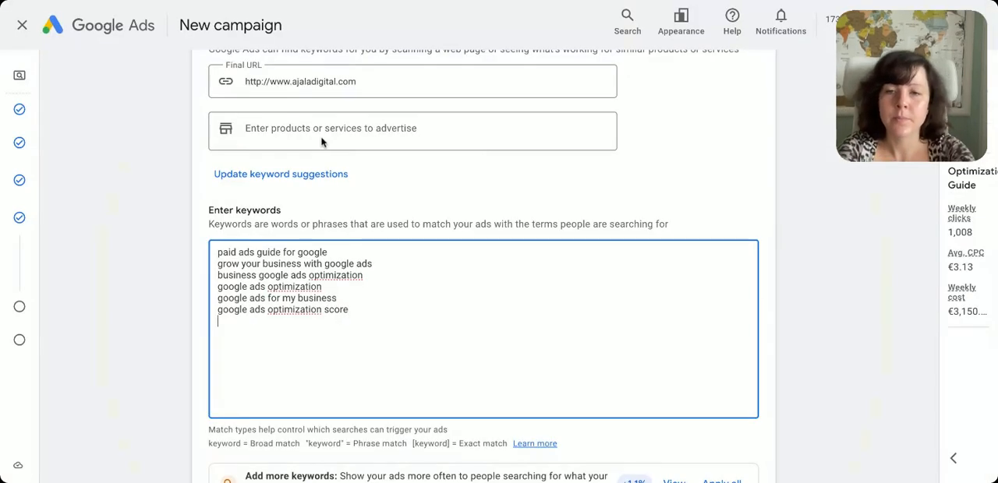
{"action": "type", "text": "what is google ads op"}
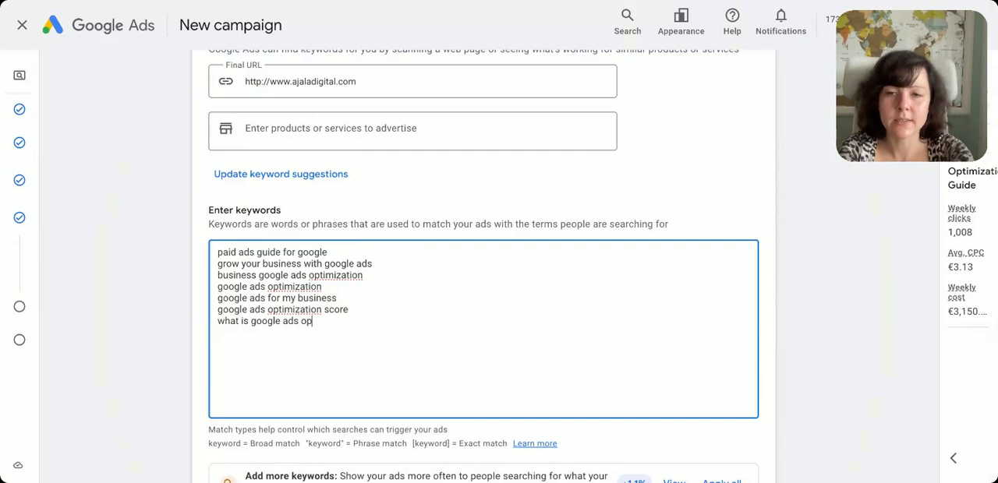
{"action": "type", "text": "timization"}
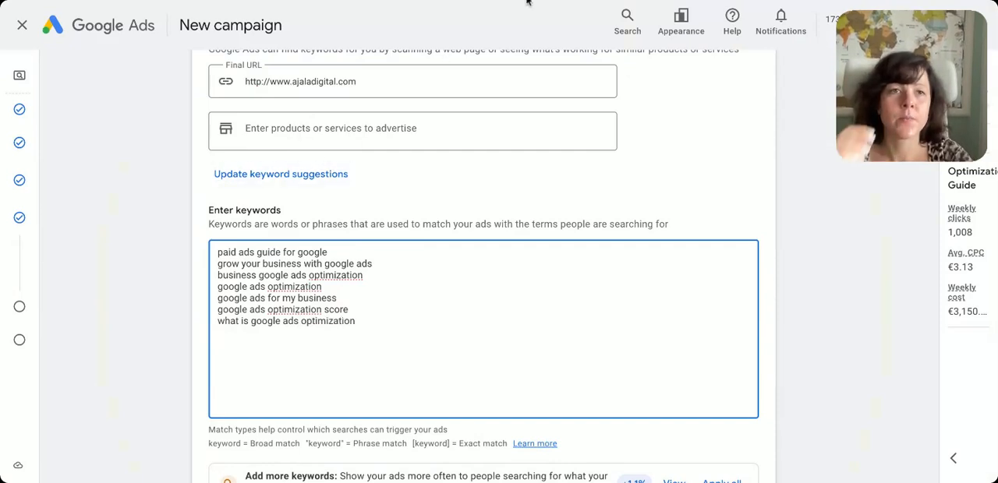
Return to AnswerThePublic and examine the prepositions, comparisons and alphabeticals for further keyword ideas
{"action": "left_click", "coordinate": [528, 2]}
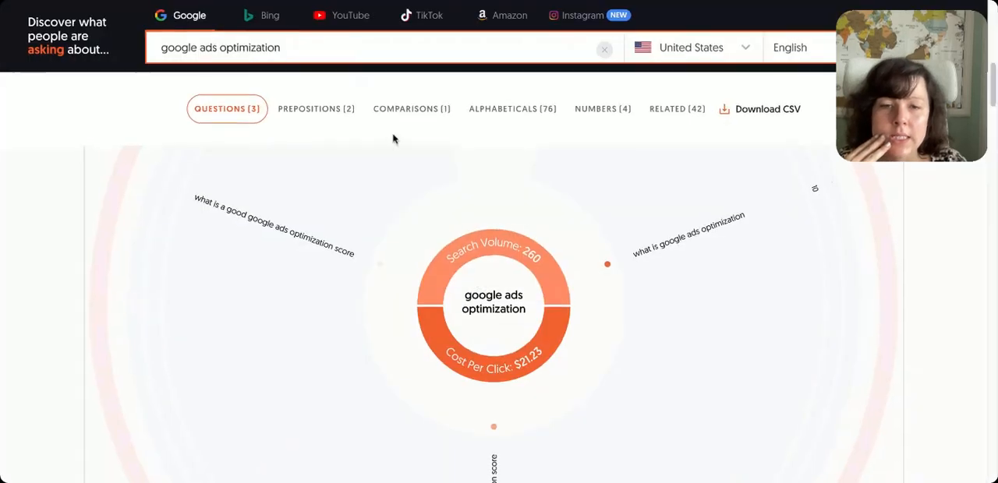
{"action": "scroll", "coordinate": [472, 285], "scroll_direction": "down", "scroll_amount": 3}
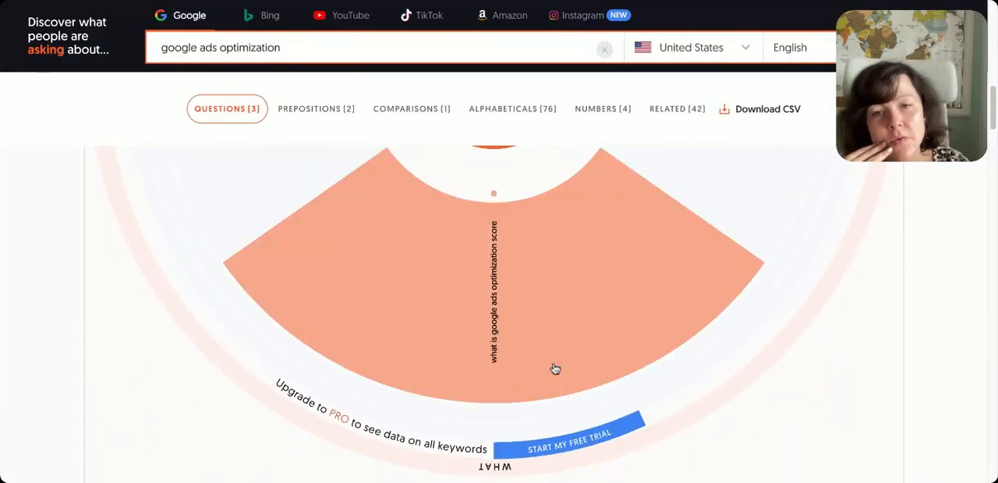
{"action": "scroll", "coordinate": [555, 368], "scroll_direction": "down", "scroll_amount": 5}
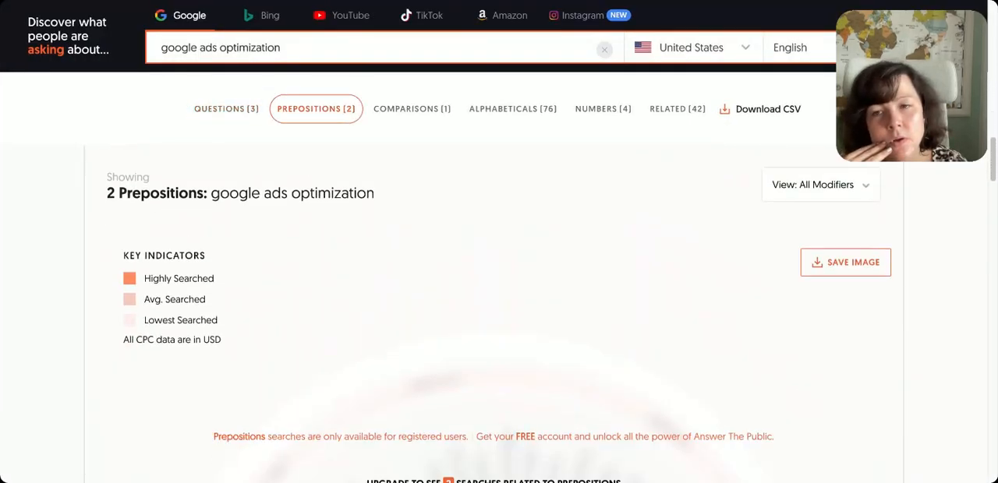
{"action": "scroll", "coordinate": [526, 339], "scroll_direction": "down", "scroll_amount": 5}
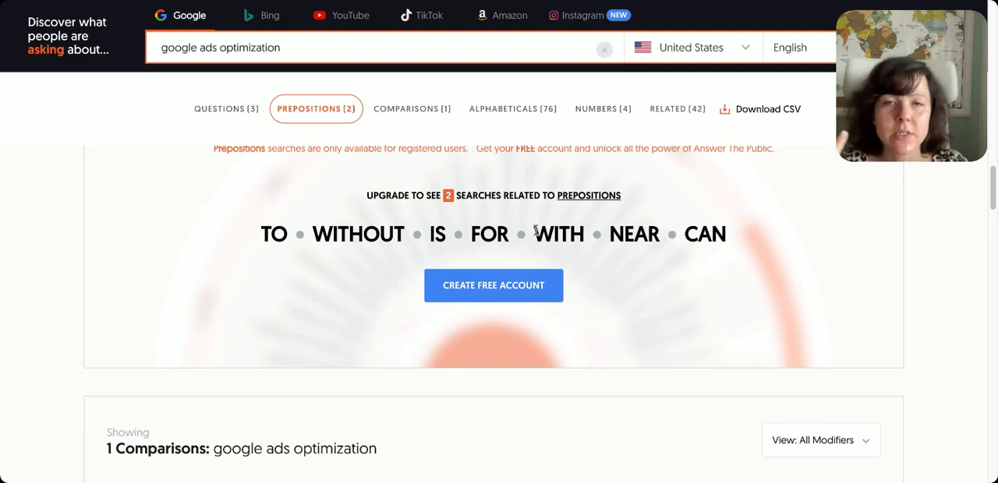
{"action": "scroll", "coordinate": [499, 312], "scroll_direction": "down", "scroll_amount": 6}
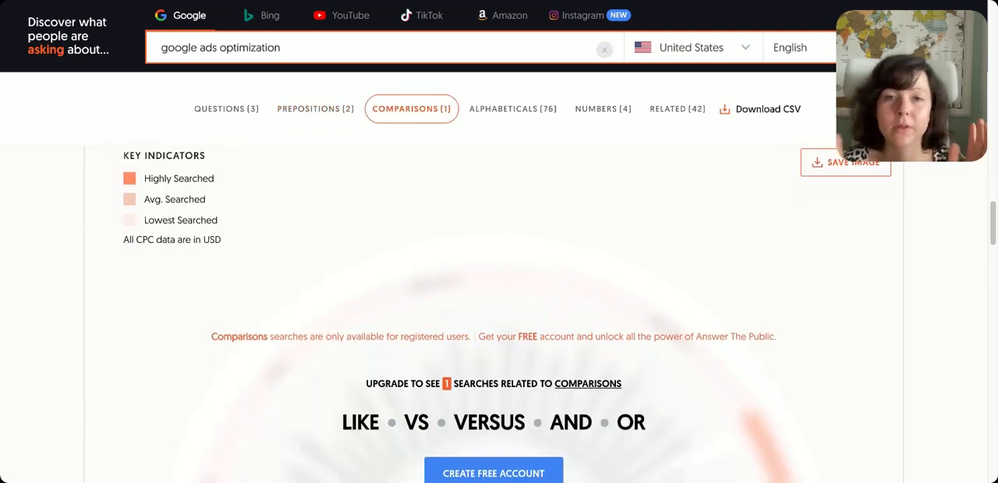
{"action": "scroll", "coordinate": [499, 312], "scroll_direction": "down", "scroll_amount": 5}
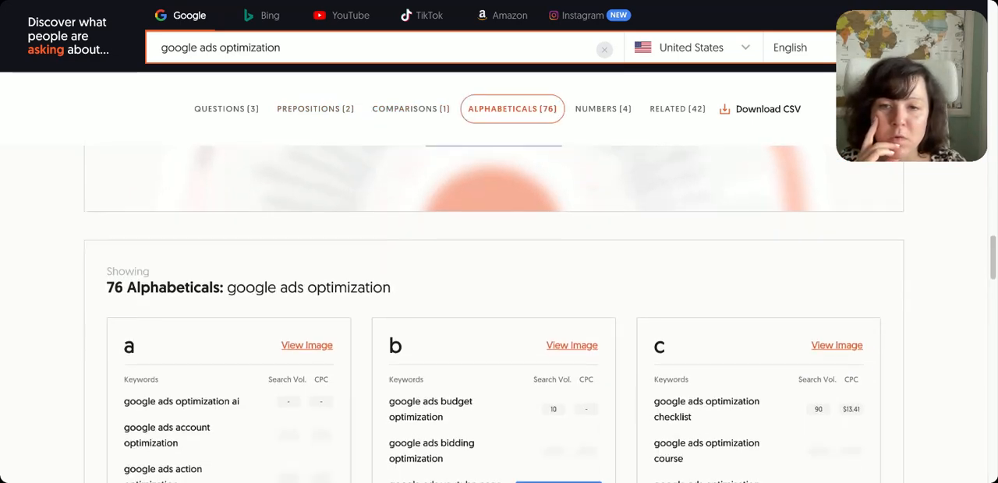
{"action": "scroll", "coordinate": [510, 224], "scroll_direction": "down", "scroll_amount": 3}
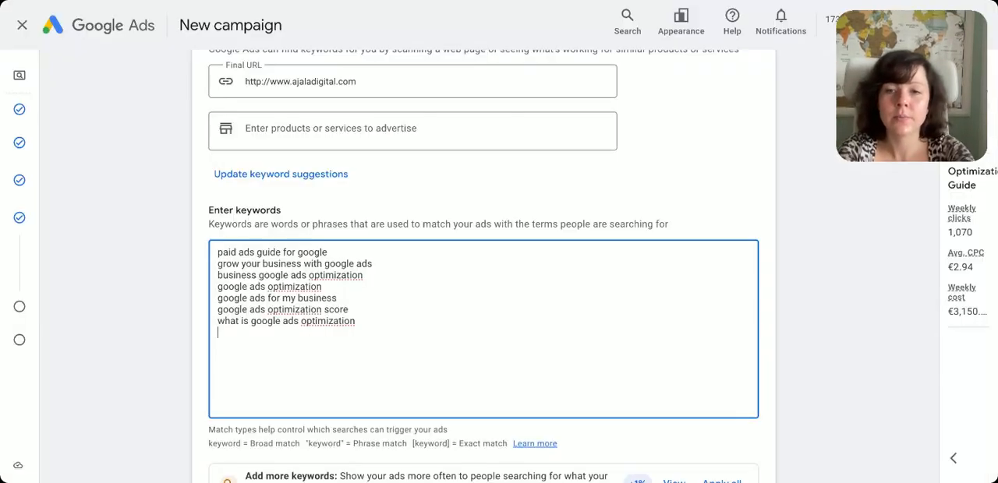
In Google Ads, add the keywords "google ads bidding optimization" and "google ads optimization checklist", consulting the AnswerThePublic ideas
{"action": "type", "text": "google ads bidd"}
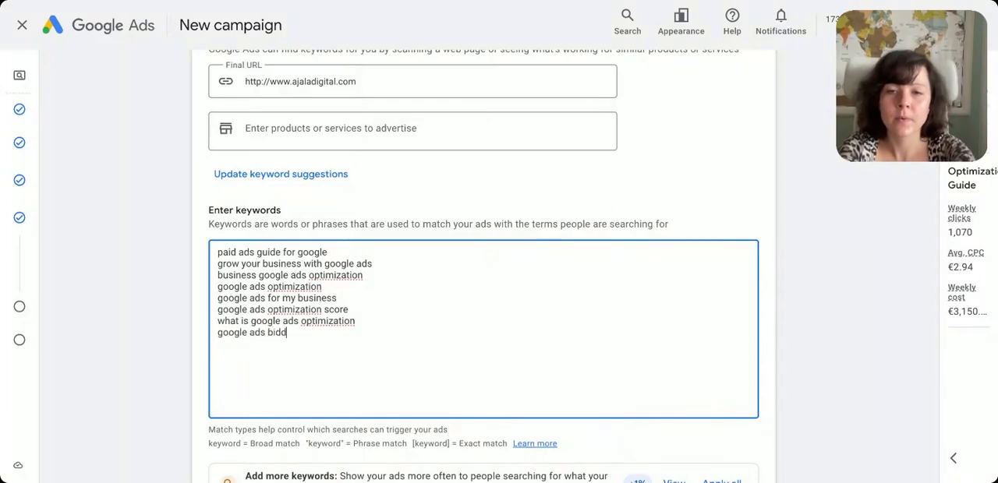
{"action": "type", "text": "ing optimization"}
{"action": "key", "text": "Return"}
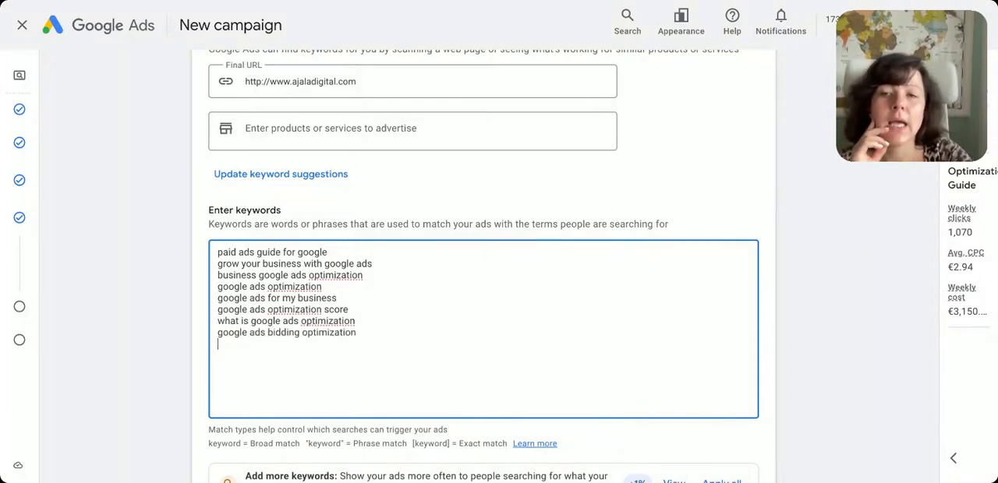
{"action": "left_click", "coordinate": [849, 288]}
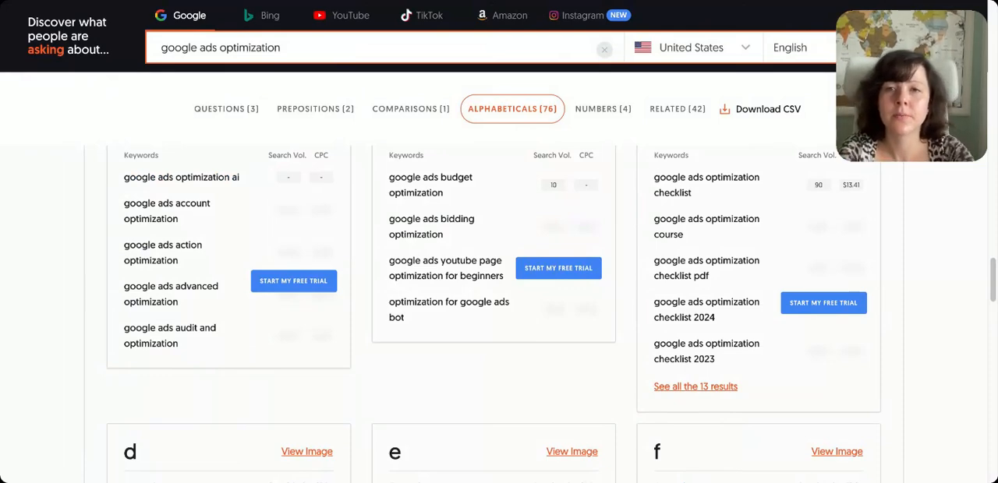
{"action": "type", "text": "google ads "}
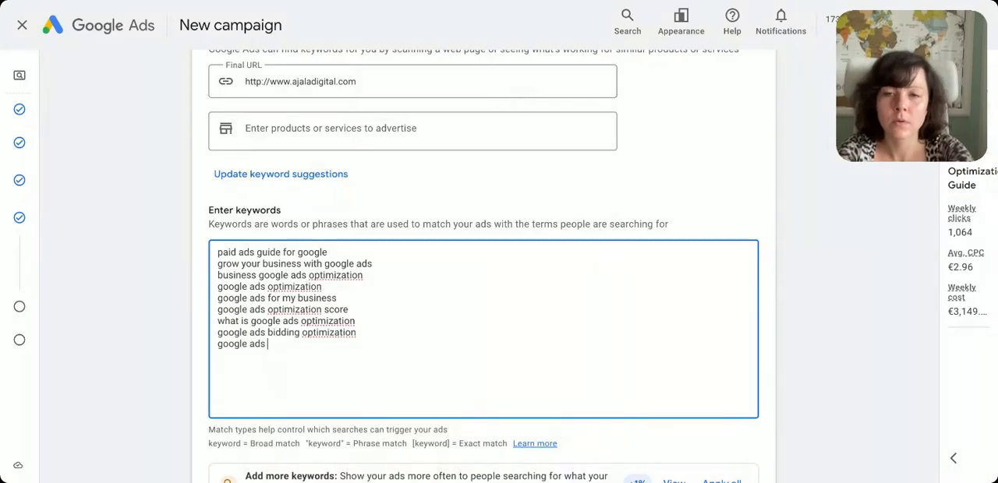
{"action": "type", "text": "optimization checklist"}
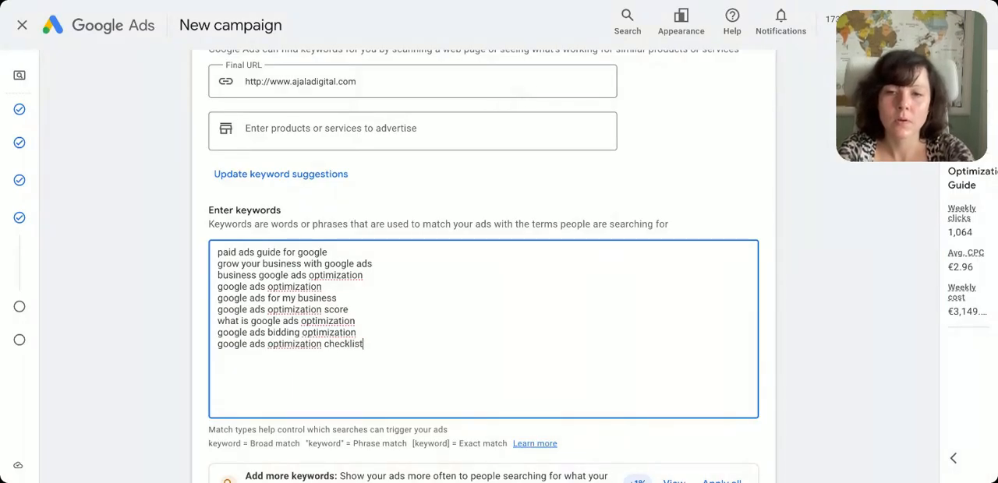
Add the keyword "google ads optimization checklist pdf" on a new line below the checklist keyword
{"action": "left_click", "coordinate": [856, 327]}
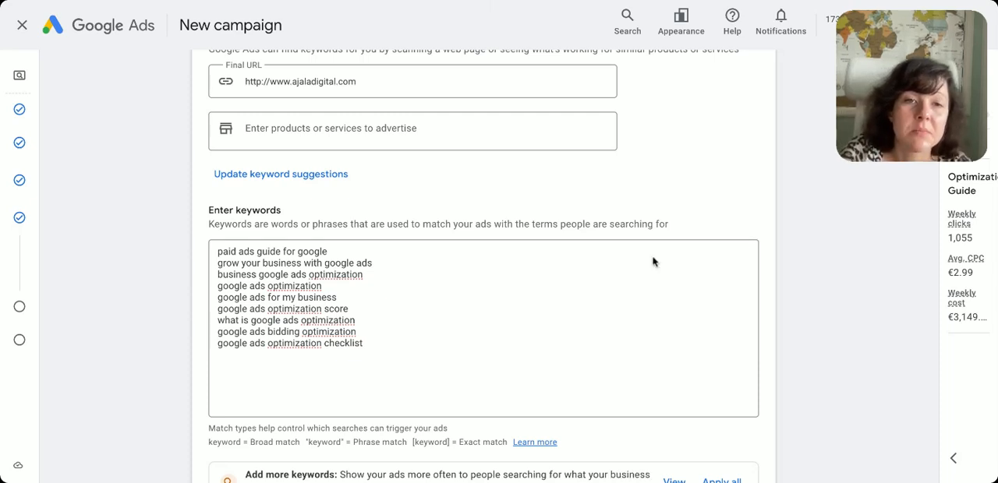
{"action": "left_click", "coordinate": [364, 344]}
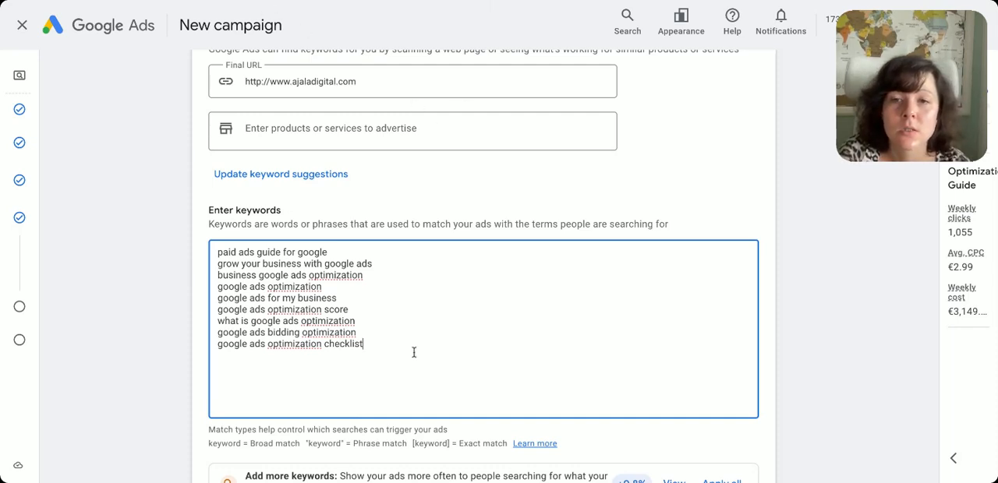
{"action": "type", "text": "google ads optimization checklist pdf"}
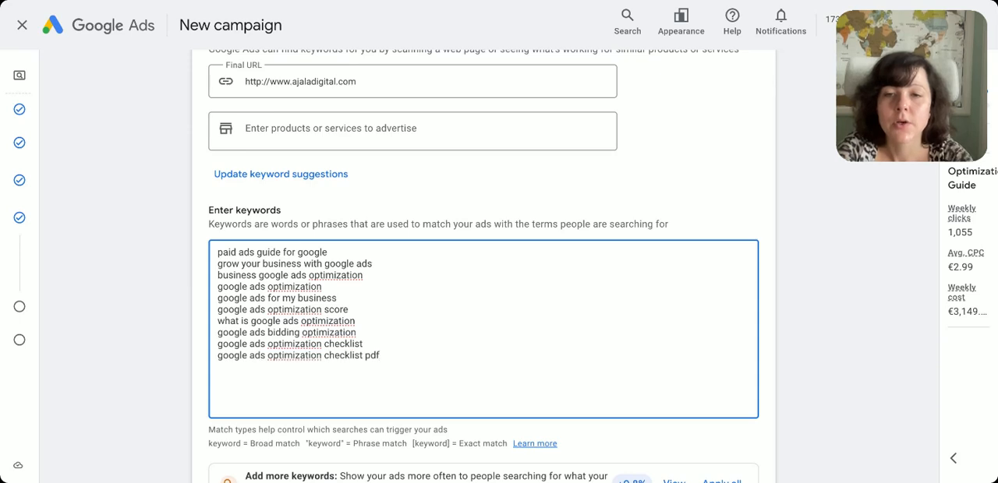
Open Google Trends and search for "google optimization"
{"action": "left_click", "coordinate": [703, 1]}
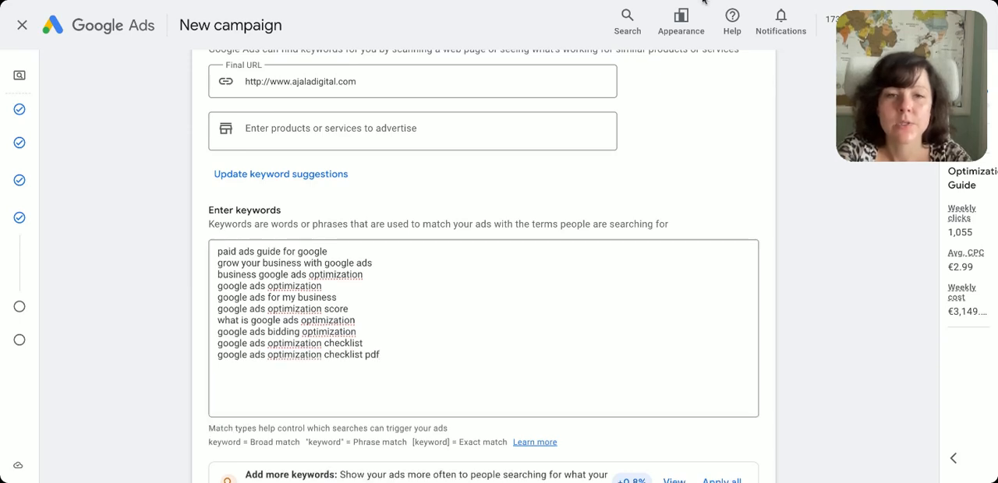
{"action": "left_click", "coordinate": [651, 227]}
{"action": "type", "text": "google ads optimization course"}
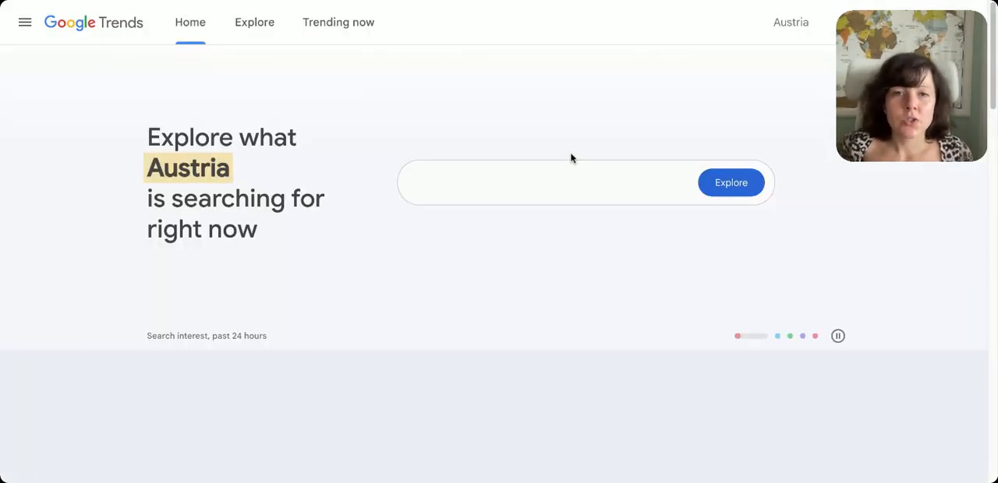
{"action": "left_click", "coordinate": [519, 178]}
{"action": "type", "text": "g"}
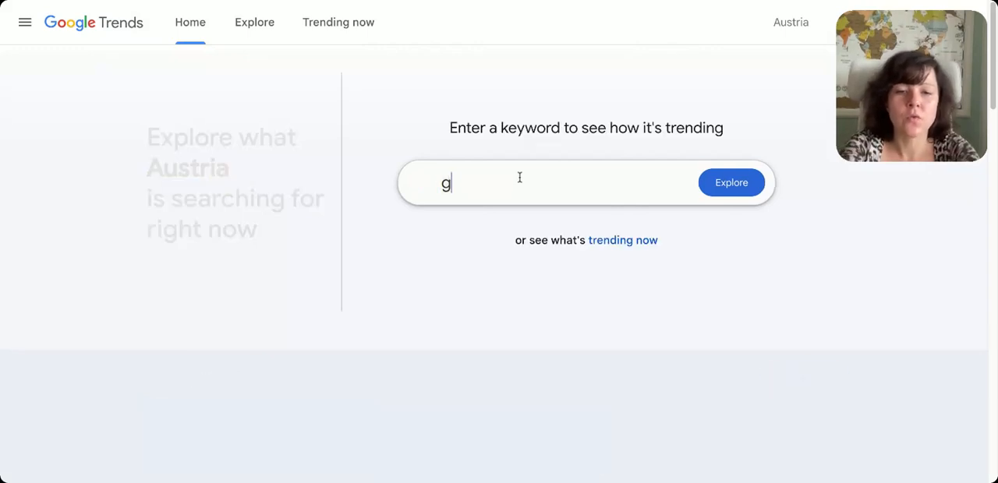
{"action": "type", "text": "oogle opt"}
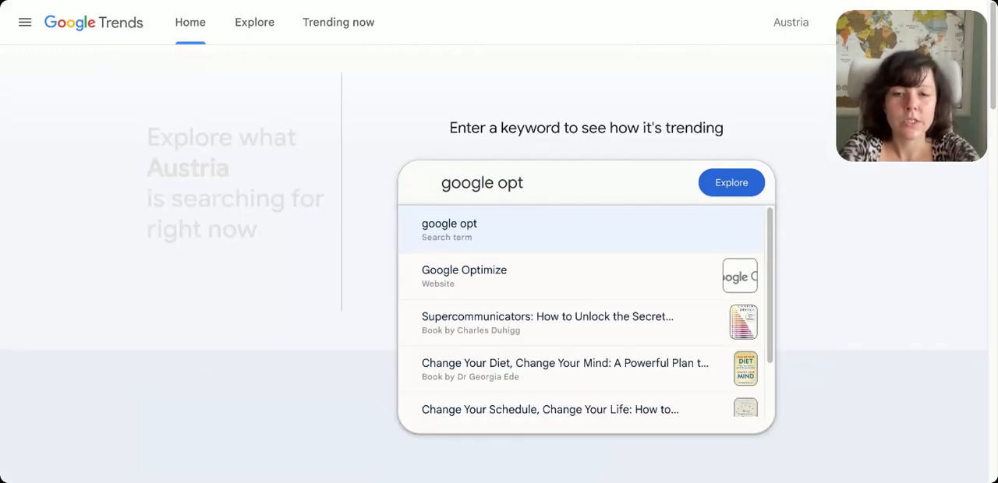
{"action": "type", "text": "imization"}
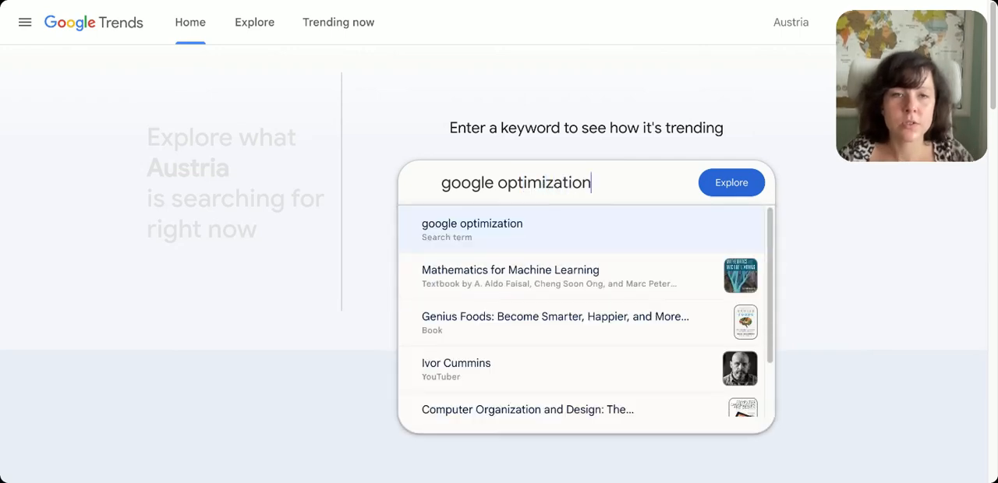
{"action": "key", "text": "Return"}
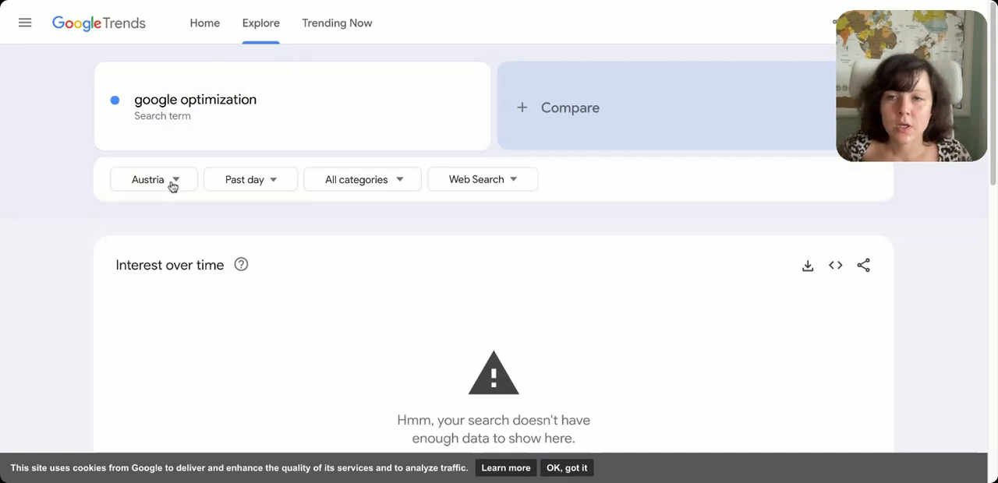
Set the Google Trends region to Worldwide and the time range to Past 30 days
{"action": "left_click", "coordinate": [171, 185]}
{"action": "left_click", "coordinate": [171, 226]}
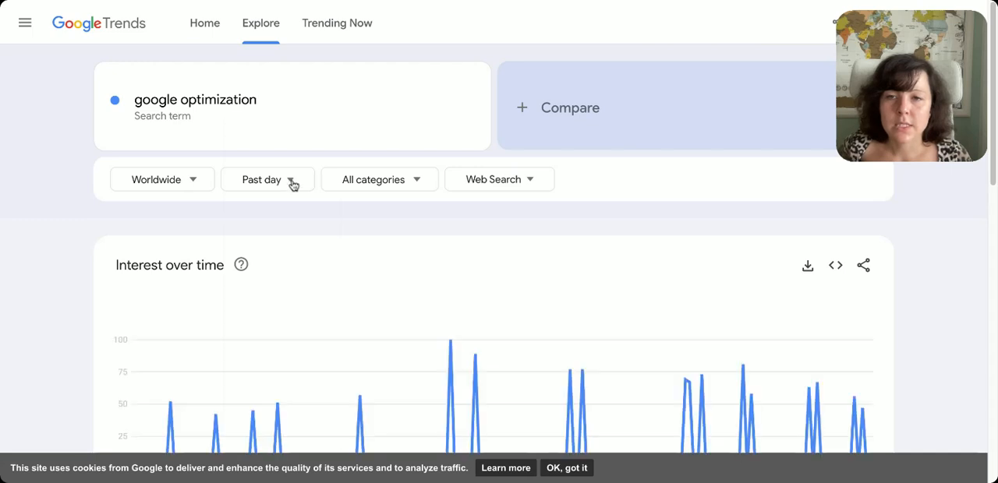
{"action": "left_click", "coordinate": [293, 180]}
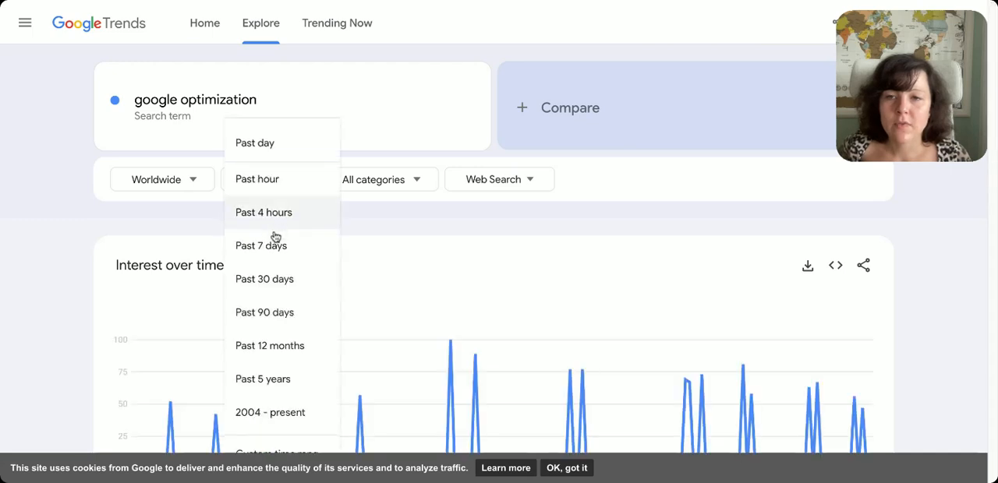
{"action": "left_click", "coordinate": [286, 281]}
{"action": "left_click", "coordinate": [551, 184]}
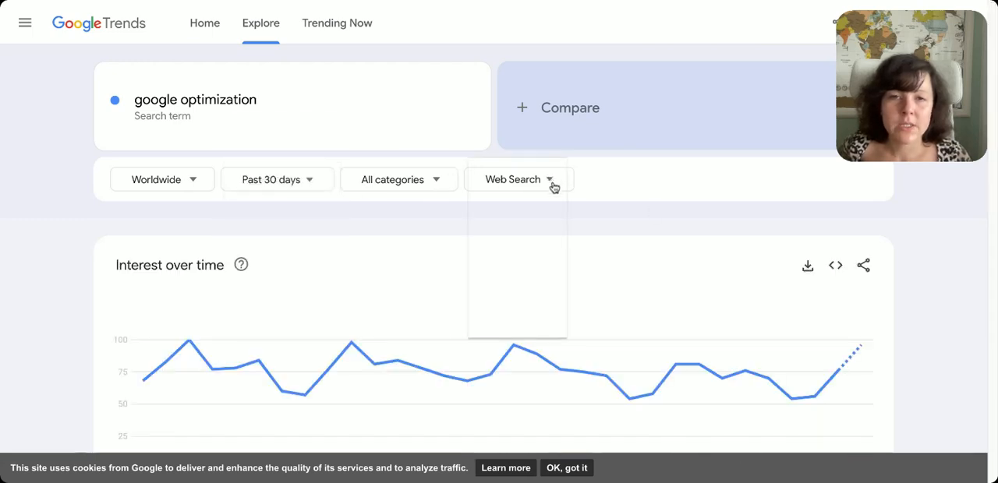
{"action": "left_click", "coordinate": [626, 238]}
Review the related topics and queries for "google optimization" in Google Trends, and check the keyword list in Google Ads
{"action": "scroll", "coordinate": [626, 239], "scroll_direction": "down", "scroll_amount": 10}
{"action": "scroll", "coordinate": [626, 238], "scroll_direction": "down", "scroll_amount": 2}
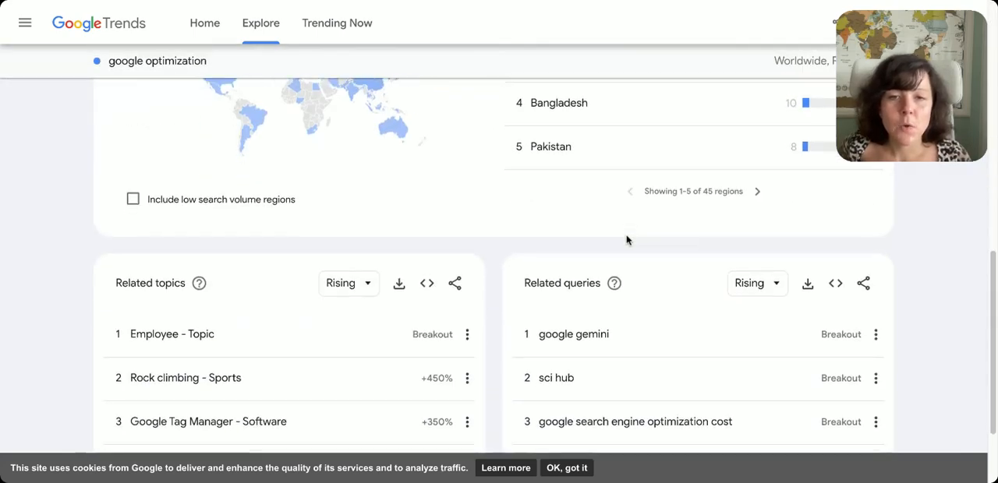
{"action": "scroll", "coordinate": [659, 241], "scroll_direction": "up", "scroll_amount": 7}
{"action": "scroll", "coordinate": [658, 240], "scroll_direction": "up", "scroll_amount": 1}
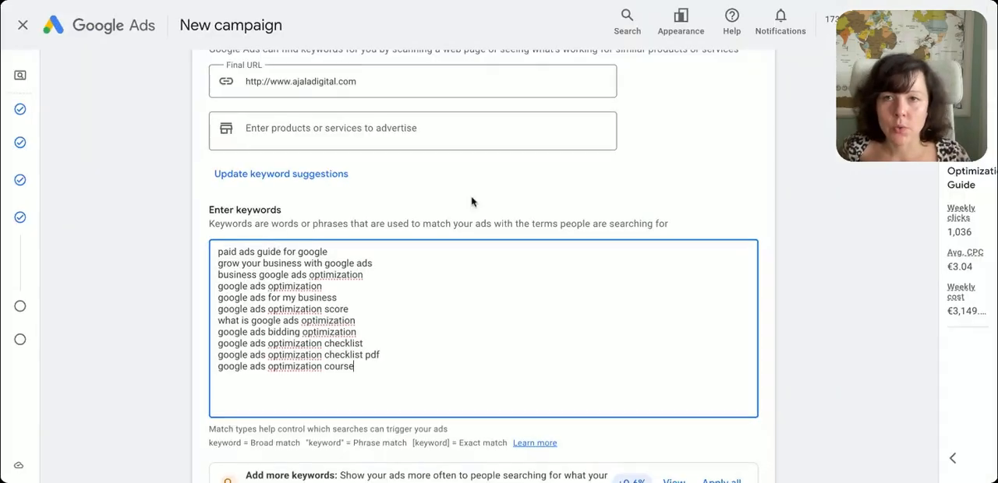
{"action": "left_click", "coordinate": [520, 251]}
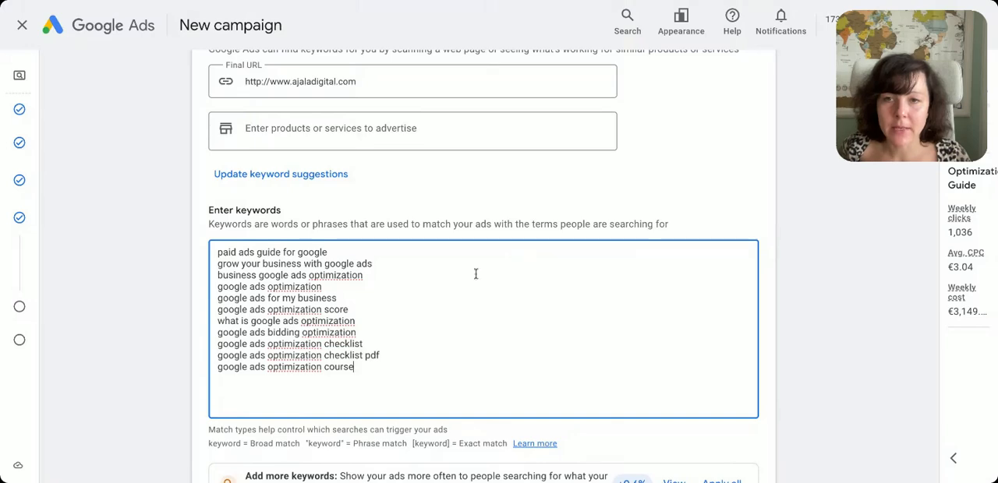
{"action": "left_click_drag", "start_coordinate": [365, 373], "coordinate": [182, 246]}
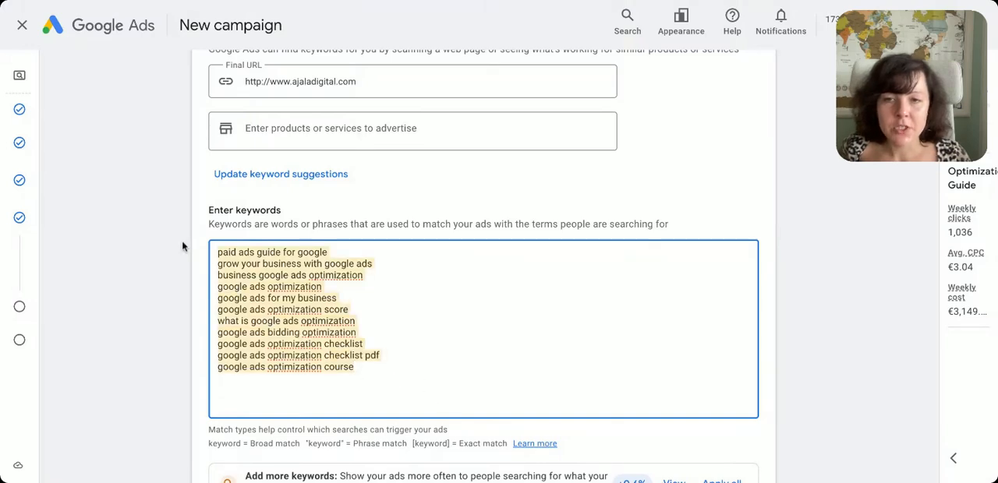
{"action": "left_click", "coordinate": [425, 288]}
{"action": "scroll", "coordinate": [425, 288], "scroll_direction": "down", "scroll_amount": 4}
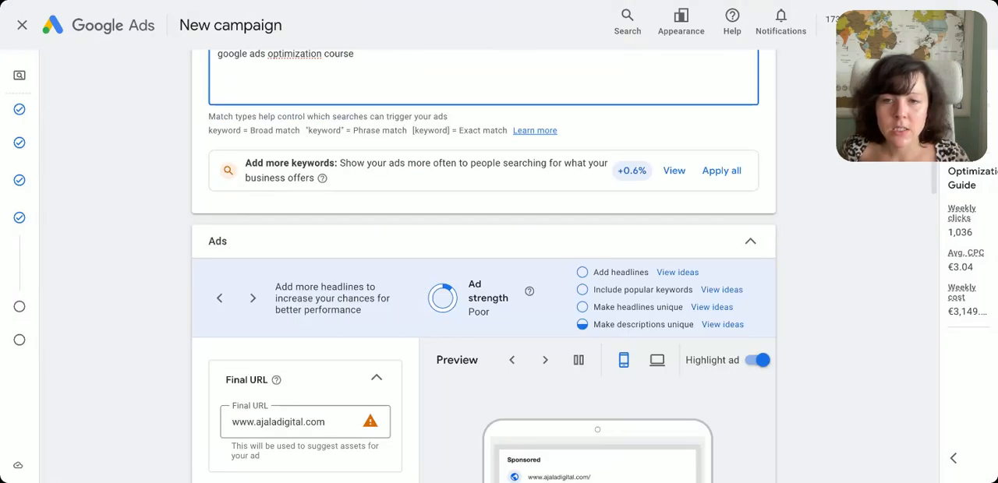
{"action": "scroll", "coordinate": [316, 248], "scroll_direction": "down", "scroll_amount": 3}
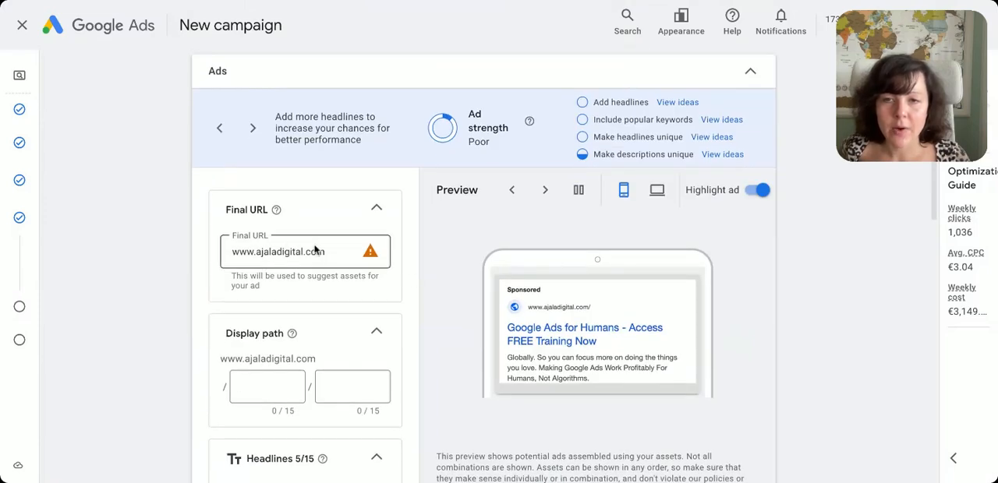
{"action": "left_click", "coordinate": [326, 251]}
{"action": "left_click", "coordinate": [620, 2]}
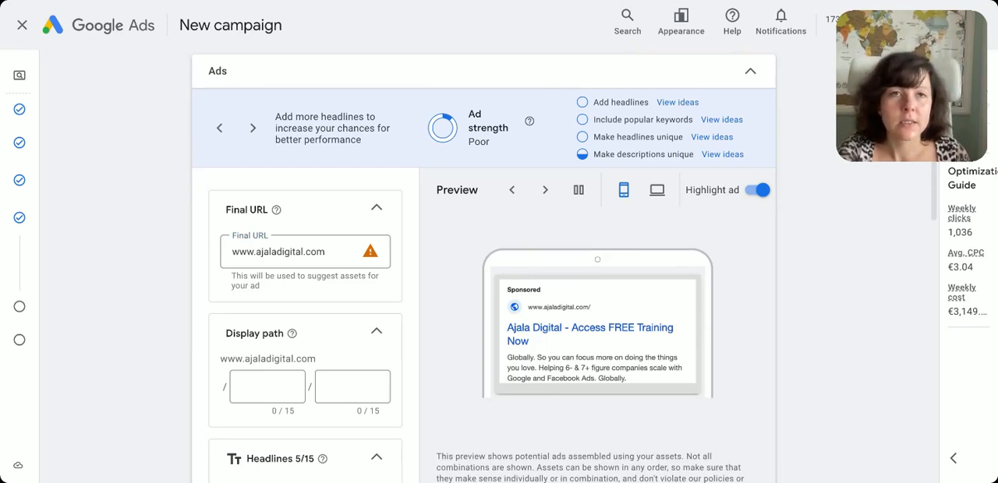
{"action": "left_click", "coordinate": [333, 252]}
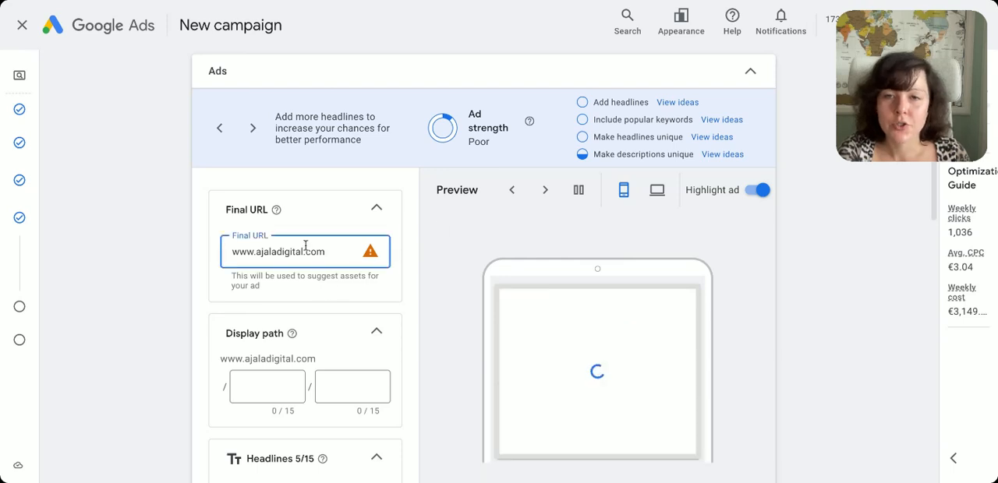
{"action": "key", "text": "ctrl+v"}
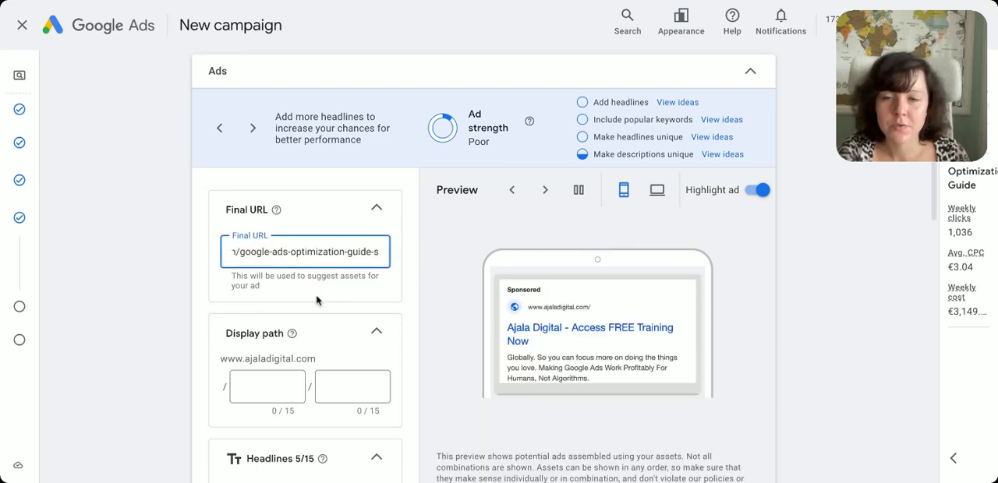
Switch the ad preview to desktop and set the two display path fields to "google-ads" and "optimization"
{"action": "scroll", "coordinate": [257, 327], "scroll_direction": "down", "scroll_amount": 2}
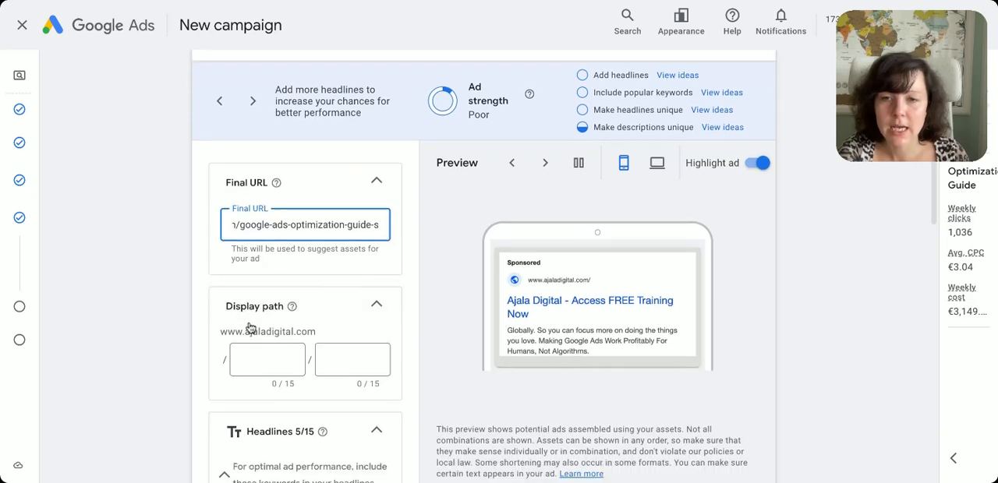
{"action": "left_click", "coordinate": [301, 311]}
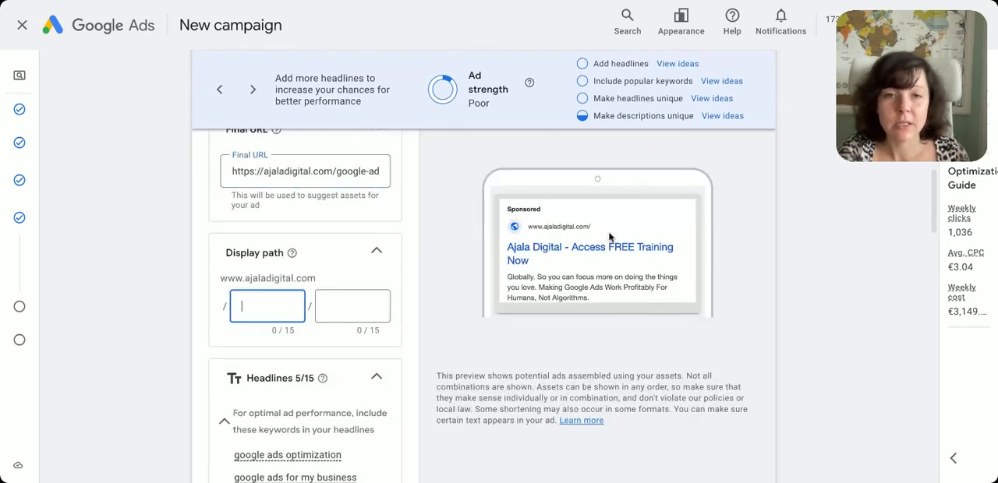
{"action": "scroll", "coordinate": [672, 253], "scroll_direction": "up", "scroll_amount": 1}
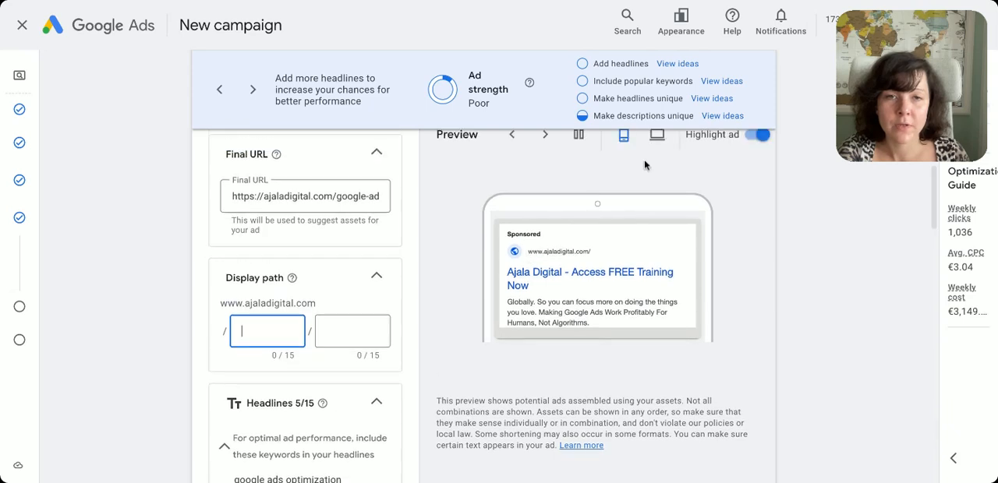
{"action": "left_click", "coordinate": [657, 135]}
{"action": "left_click", "coordinate": [272, 331]}
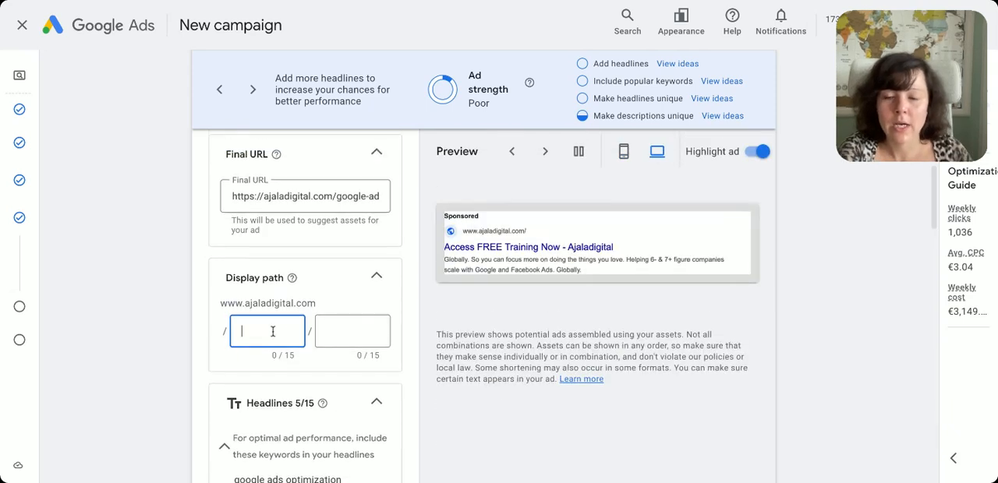
{"action": "type", "text": "google-ads"}
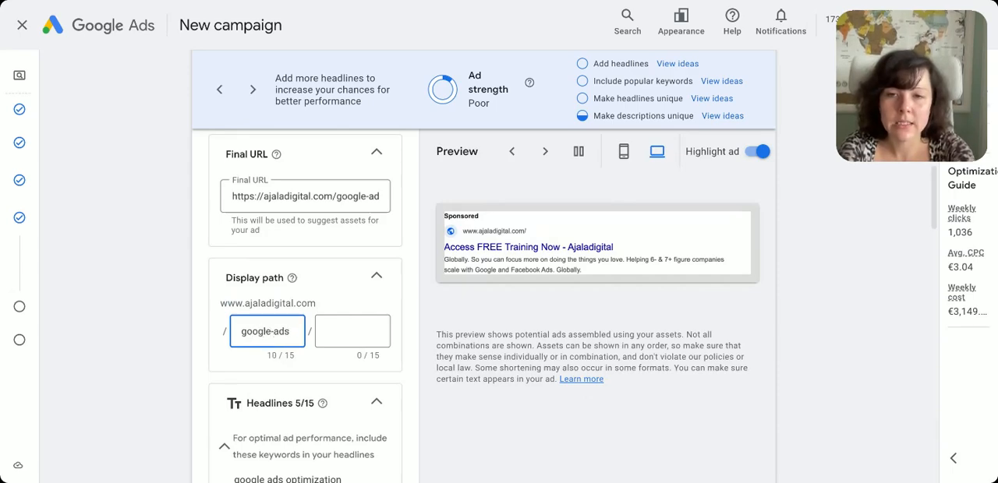
{"action": "key", "text": "Tab"}
{"action": "type", "text": "op"}
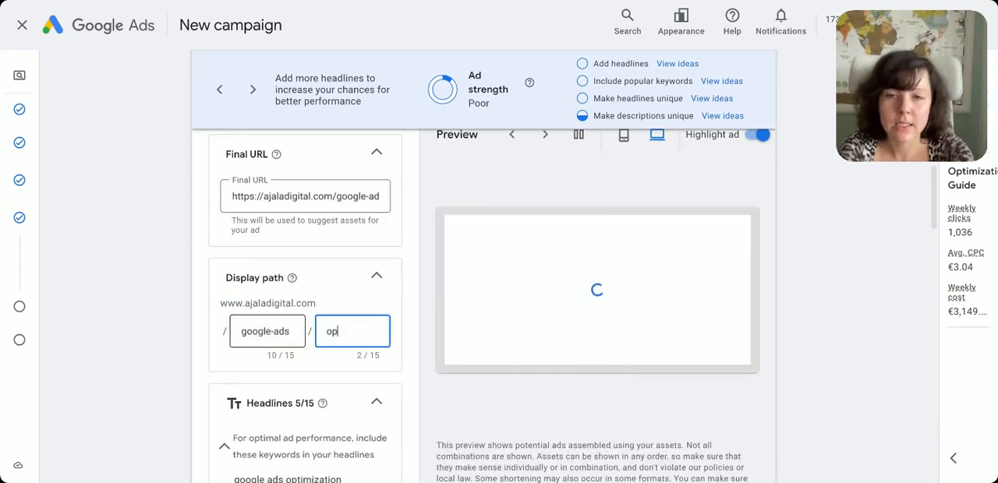
{"action": "type", "text": "timization"}
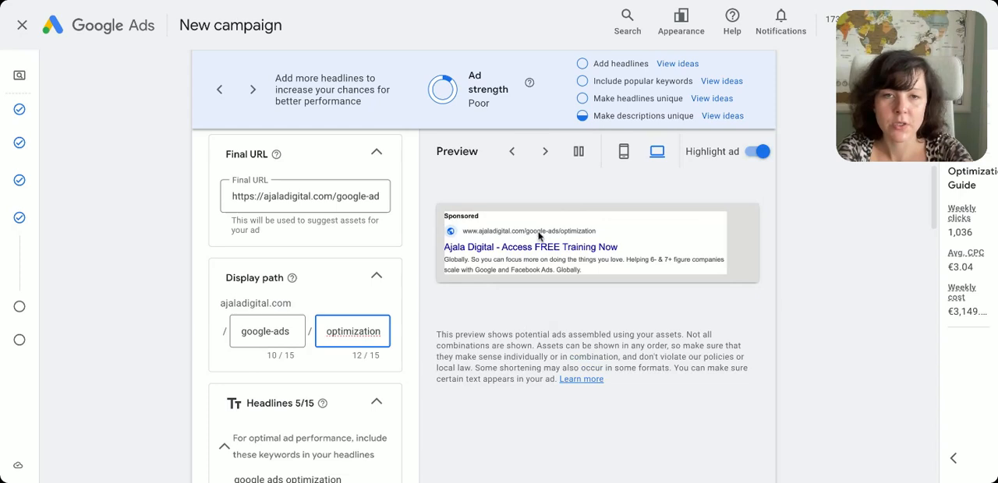
{"action": "left_click", "coordinate": [366, 195]}
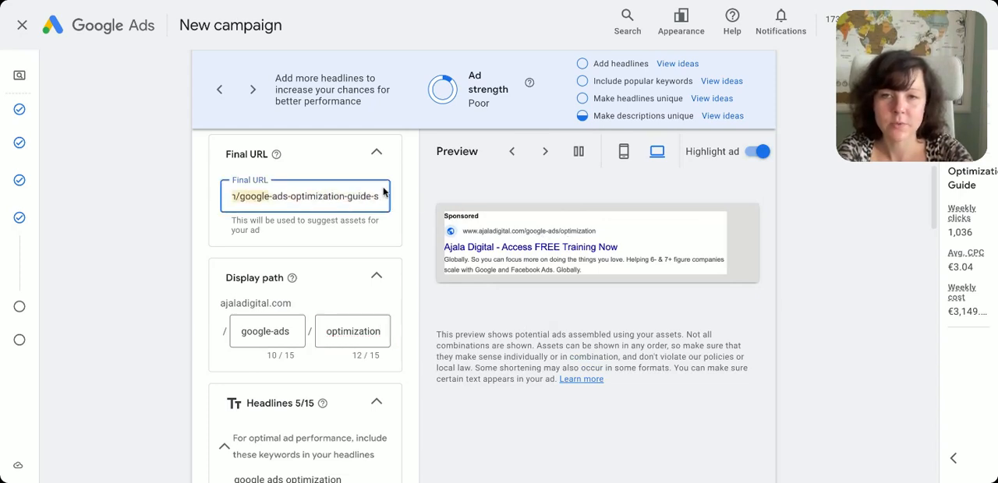
Clear the first headline, "Ajaladigital", from the ad's headlines
{"action": "scroll", "coordinate": [370, 314], "scroll_direction": "down", "scroll_amount": 5}
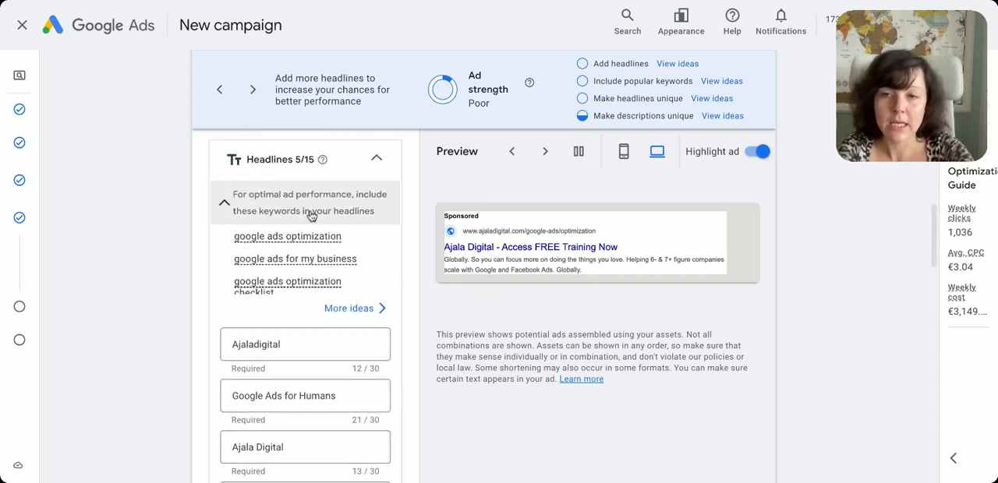
{"action": "scroll", "coordinate": [304, 350], "scroll_direction": "down", "scroll_amount": 2}
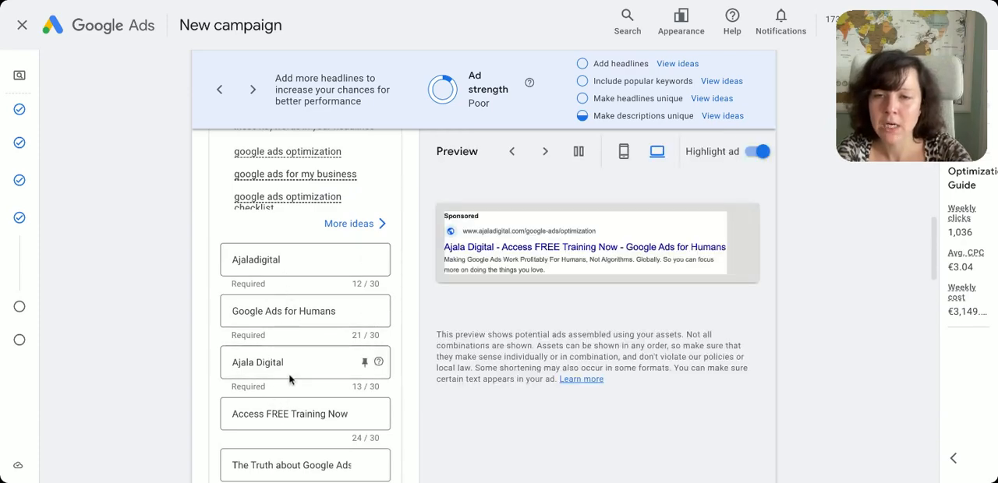
{"action": "double_click", "coordinate": [283, 262]}
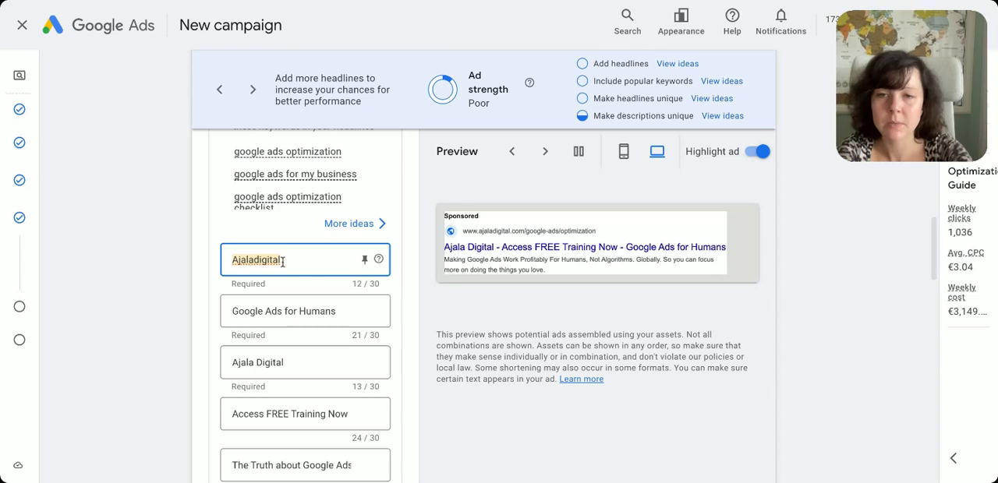
{"action": "key", "text": "BackSpace"}
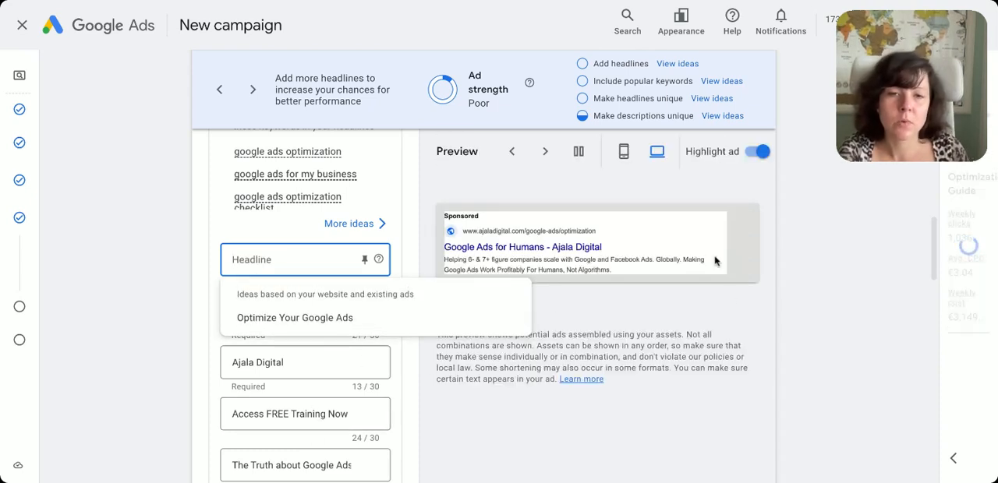
{"action": "left_click", "coordinate": [925, 183]}
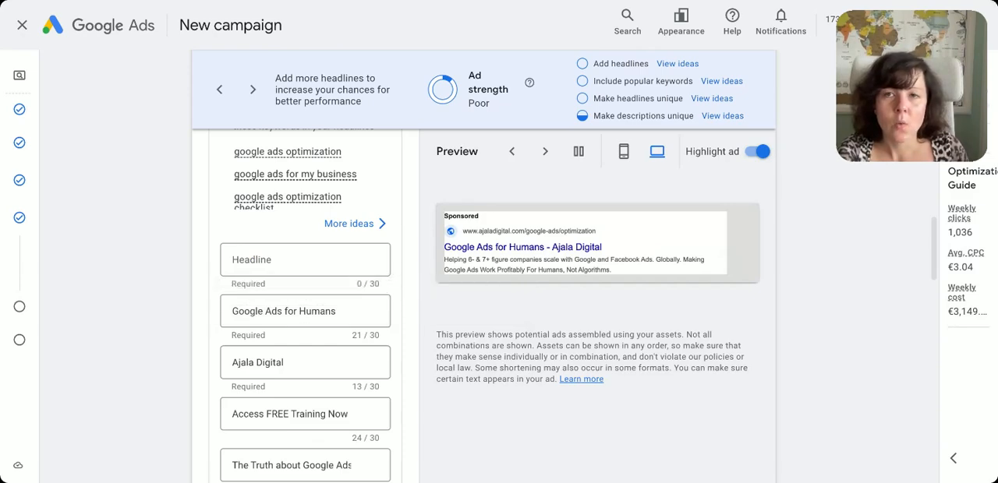
In Claude's Google Ads Copy - Practice project, examine the prompt's headline and description limits, the business description and the call-to-action instruction
{"action": "scroll", "coordinate": [597, 311], "scroll_direction": "down", "scroll_amount": 3}
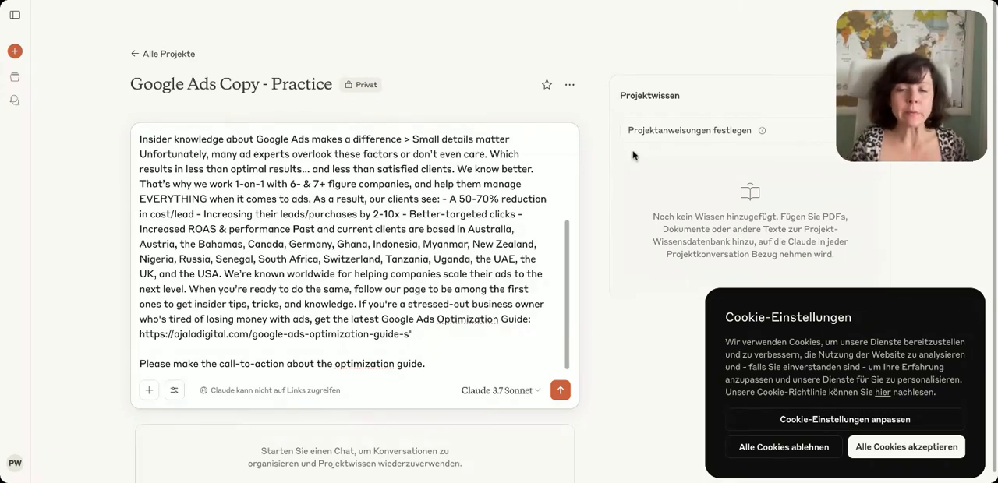
{"action": "scroll", "coordinate": [446, 279], "scroll_direction": "up", "scroll_amount": 5}
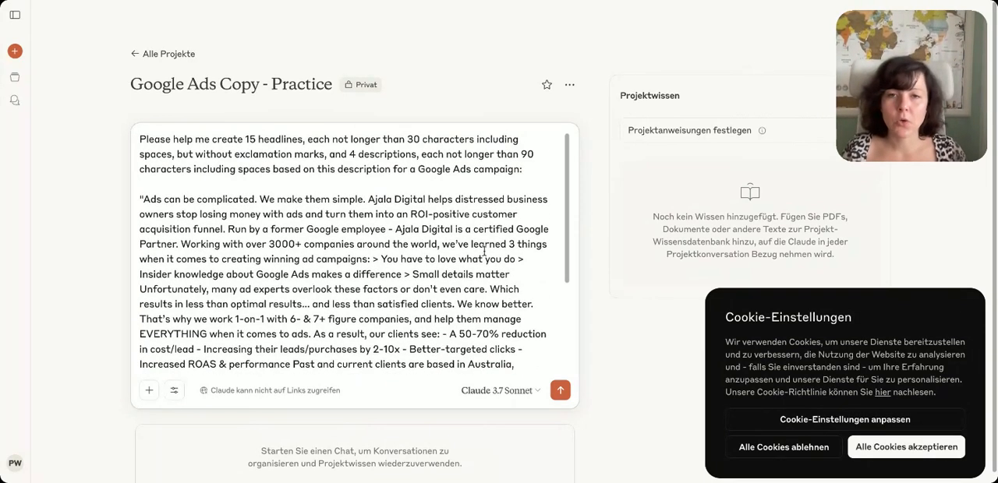
{"action": "left_click_drag", "start_coordinate": [147, 197], "coordinate": [433, 343]}
{"action": "scroll", "coordinate": [408, 333], "scroll_direction": "up", "scroll_amount": 3}
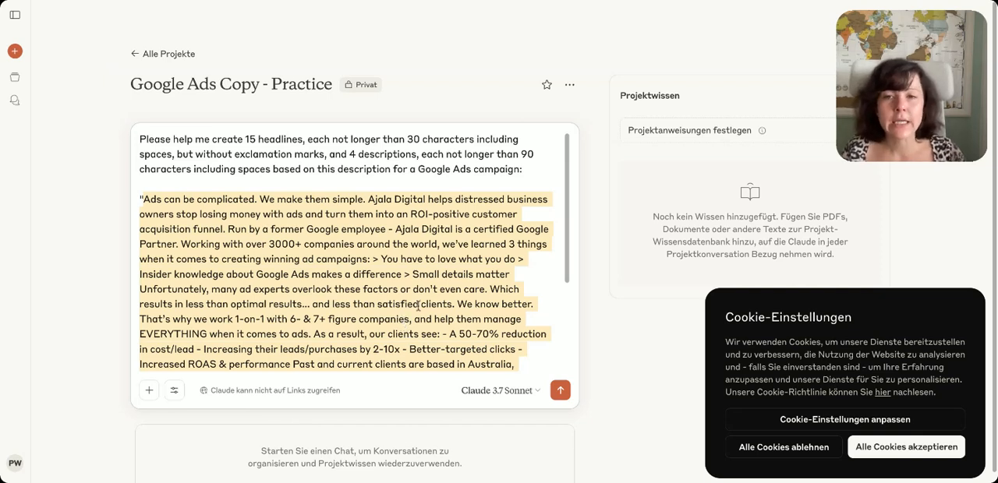
{"action": "left_click", "coordinate": [418, 302]}
{"action": "left_click_drag", "start_coordinate": [524, 169], "coordinate": [88, 133]}
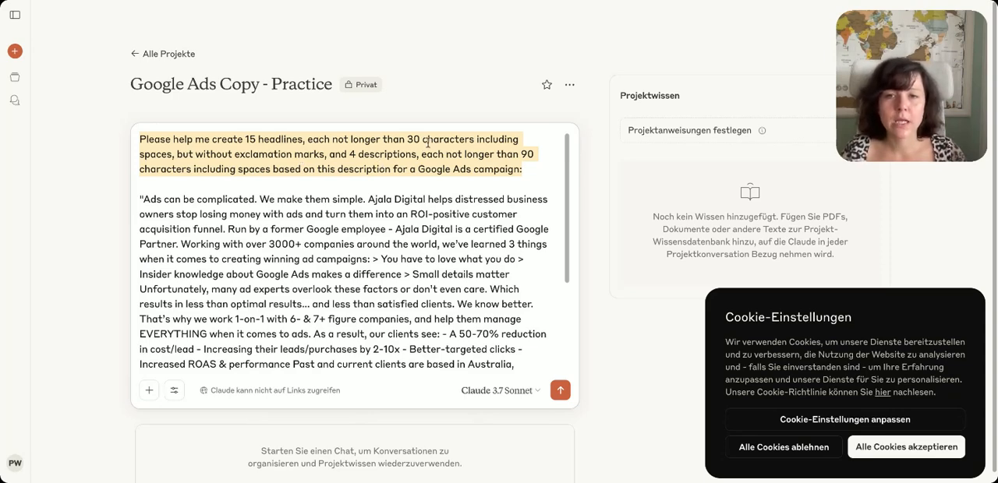
{"action": "left_click", "coordinate": [420, 138]}
{"action": "left_click_drag", "start_coordinate": [407, 139], "coordinate": [269, 170]}
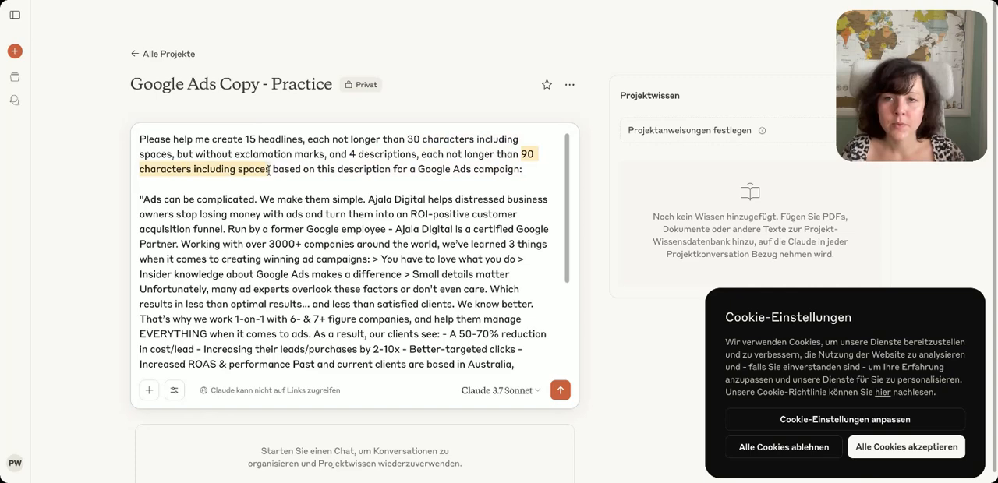
{"action": "left_click", "coordinate": [349, 244]}
{"action": "scroll", "coordinate": [390, 281], "scroll_direction": "down", "scroll_amount": 5}
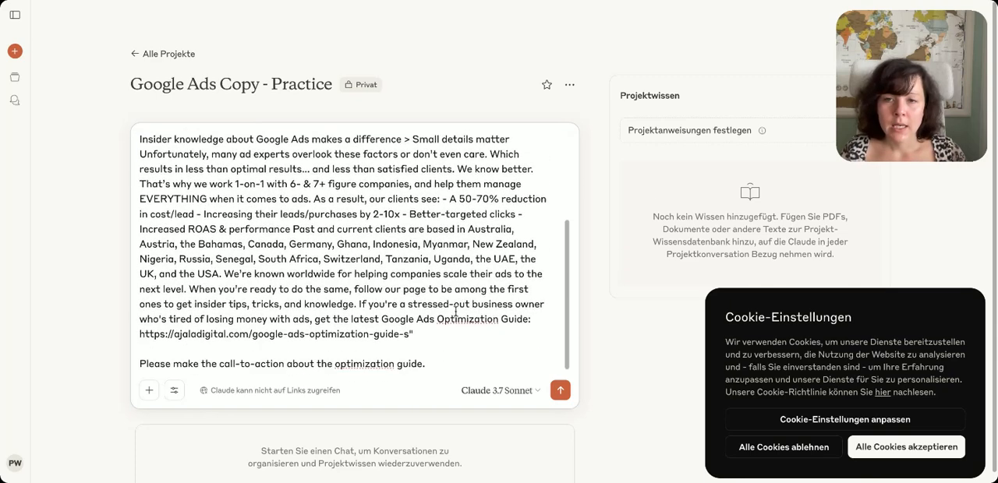
{"action": "left_click_drag", "start_coordinate": [436, 351], "coordinate": [336, 356]}
{"action": "left_click", "coordinate": [353, 355]}
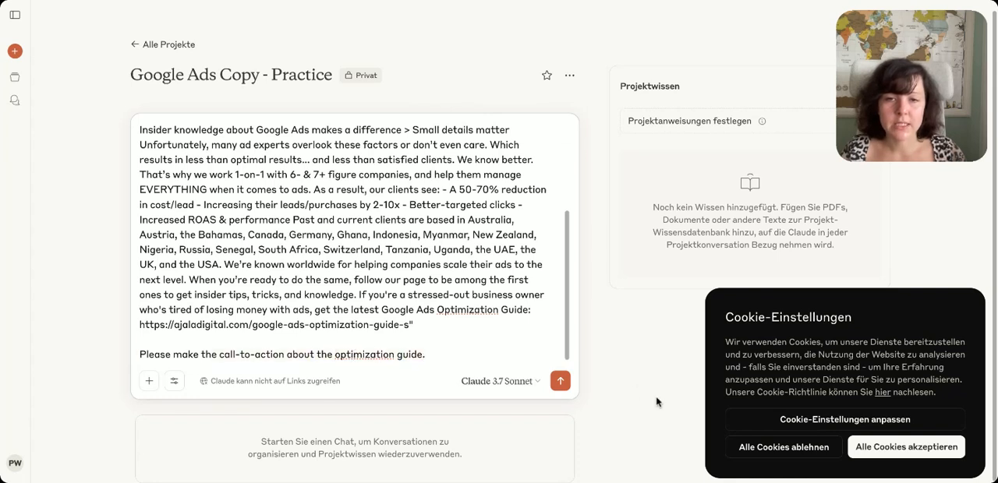
Submit the ad copy prompt to Claude and reject all cookies
{"action": "left_click", "coordinate": [561, 383]}
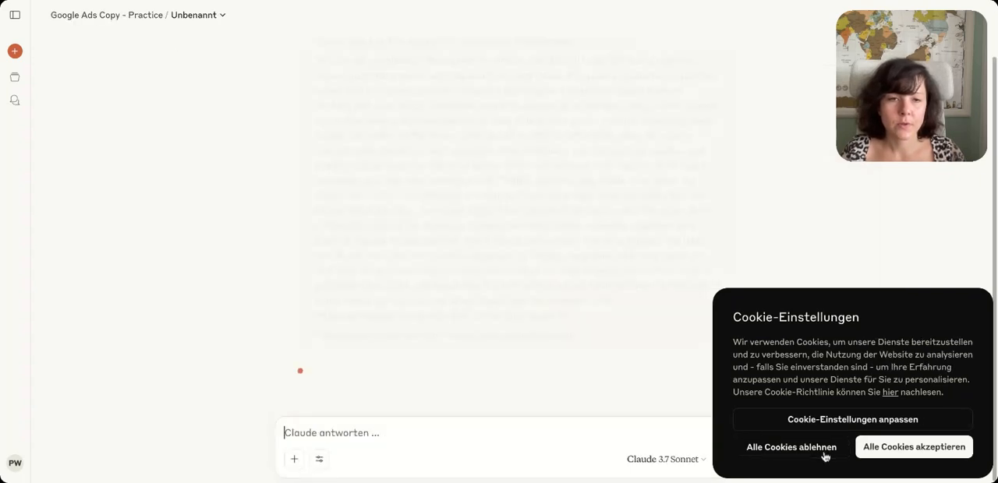
{"action": "left_click", "coordinate": [791, 447]}
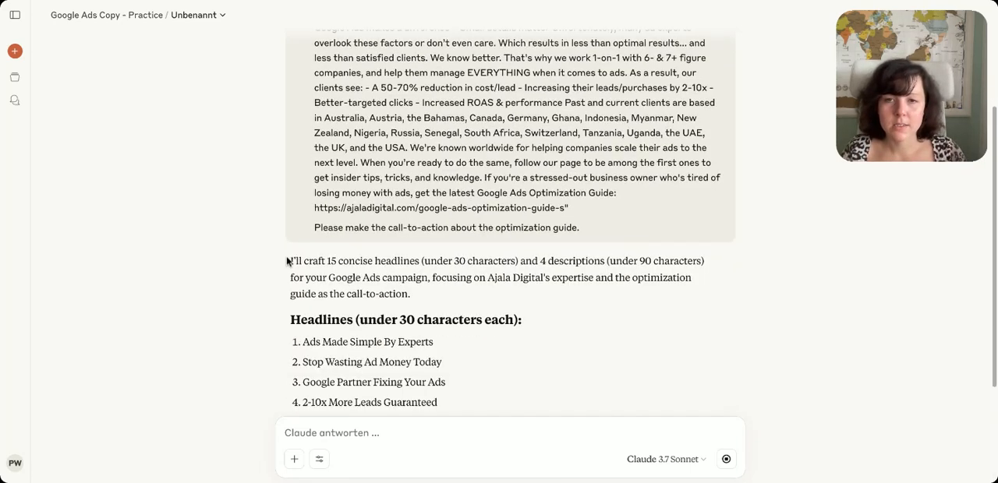
{"action": "left_click_drag", "start_coordinate": [290, 261], "coordinate": [461, 291]}
{"action": "left_click", "coordinate": [466, 292]}
{"action": "scroll", "coordinate": [470, 291], "scroll_direction": "down", "scroll_amount": 1}
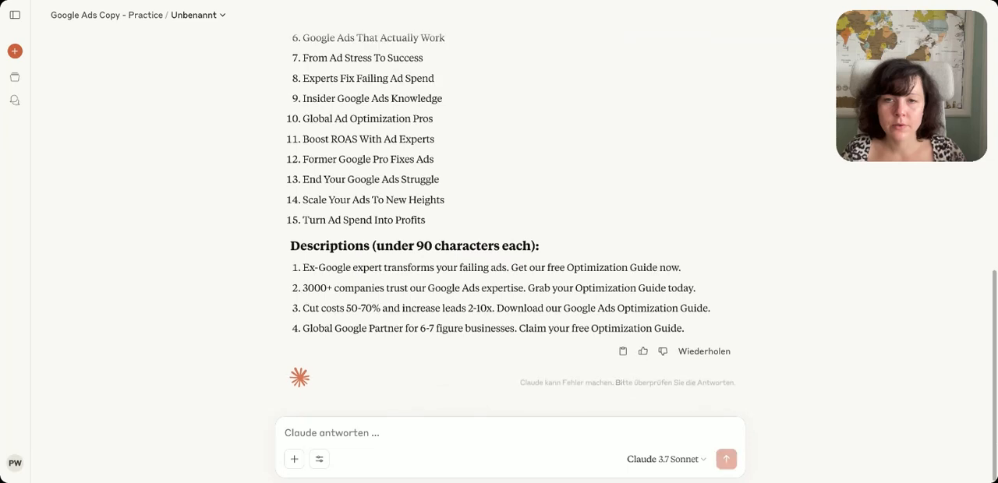
Copy Claude's suggestions "Ads Made Simple By Experts" and "Stop Wasting Ad Money Today" into the first and second headlines in Google Ads
{"action": "scroll", "coordinate": [658, 378], "scroll_direction": "up", "scroll_amount": 3}
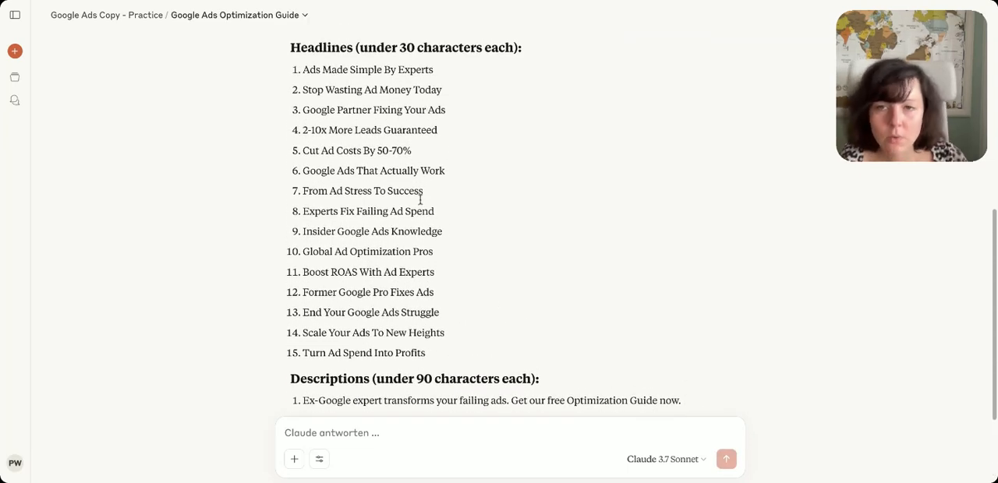
{"action": "left_click_drag", "start_coordinate": [440, 71], "coordinate": [277, 71]}
{"action": "key", "text": "super+c"}
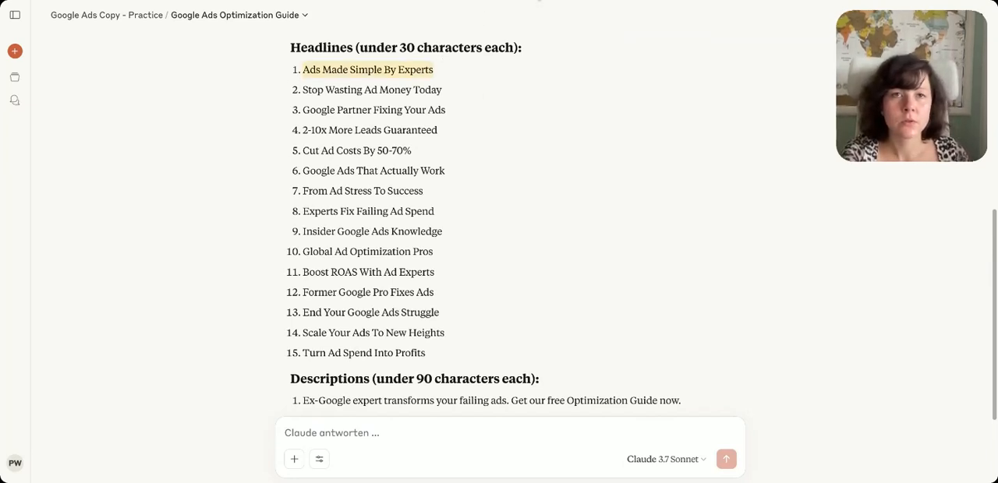
{"action": "left_click", "coordinate": [540, 0]}
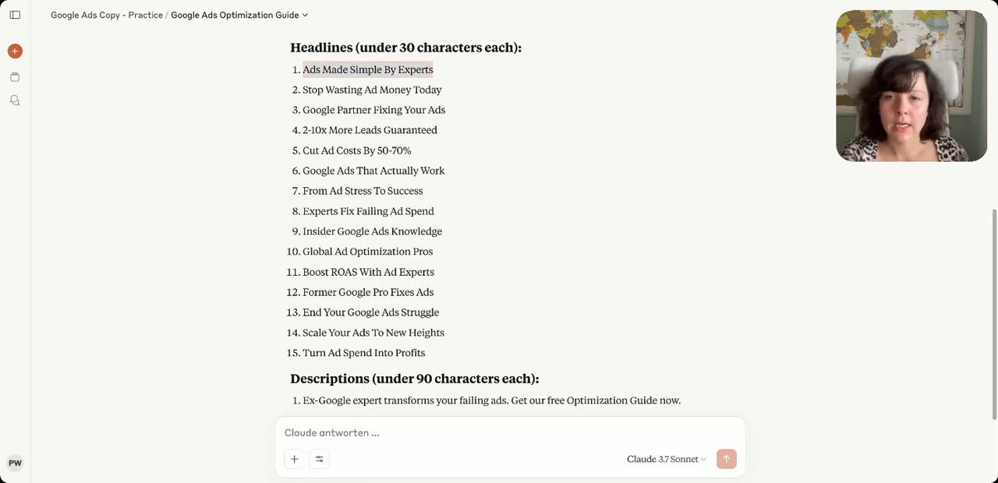
{"action": "left_click", "coordinate": [291, 260]}
{"action": "key", "text": "super+v"}
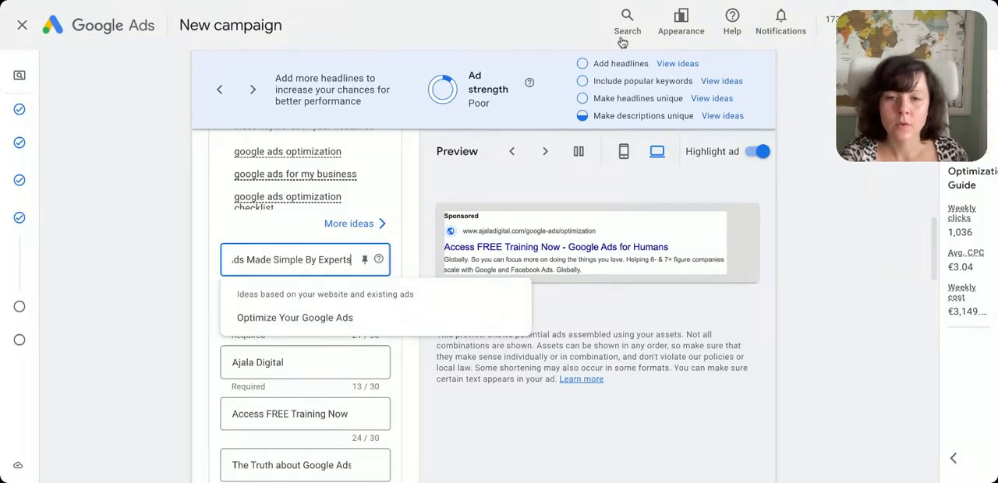
{"action": "key", "text": "Tab"}
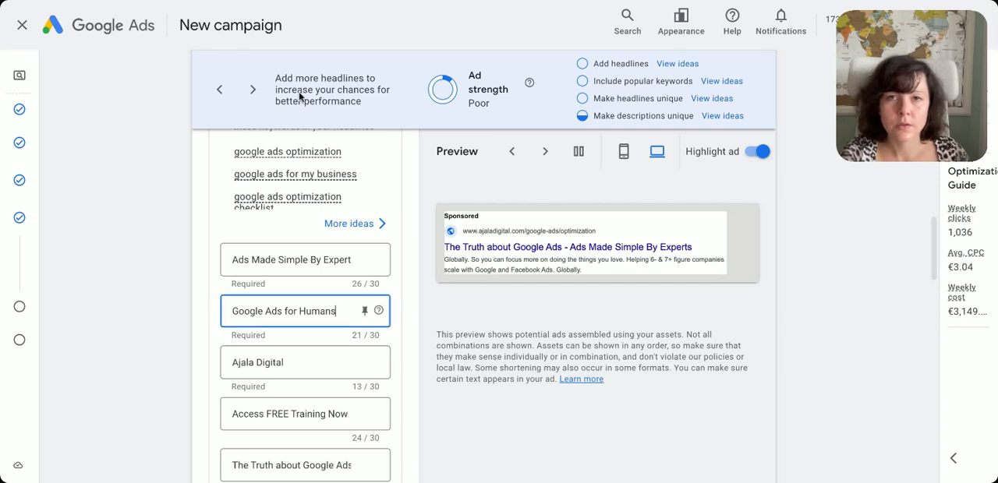
{"action": "triple_click", "coordinate": [299, 312]}
{"action": "type", "text": "Stop Wasting Ad Money Today"}
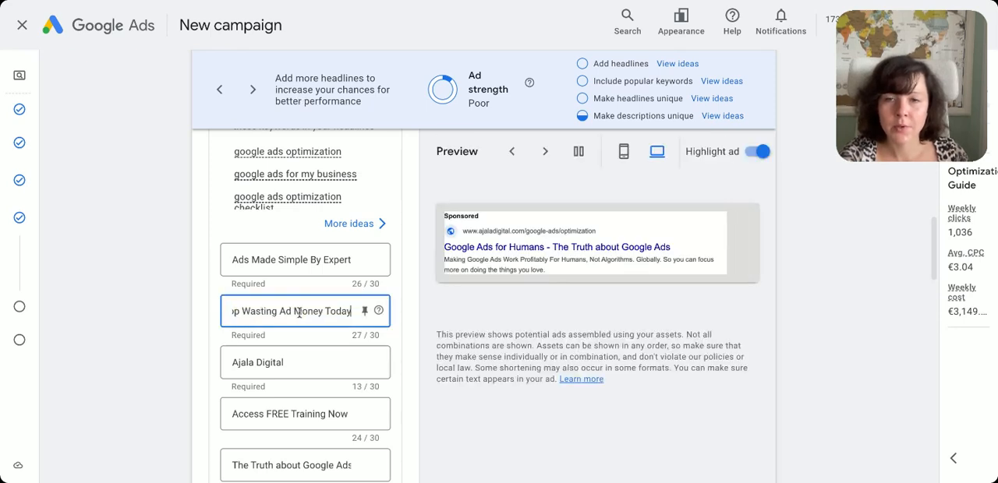
Replace the third headline with Claude's suggestion "Google Partner Fixing Your Ads"
{"action": "left_click", "coordinate": [299, 367]}
{"action": "scroll", "coordinate": [312, 348], "scroll_direction": "down", "scroll_amount": 1}
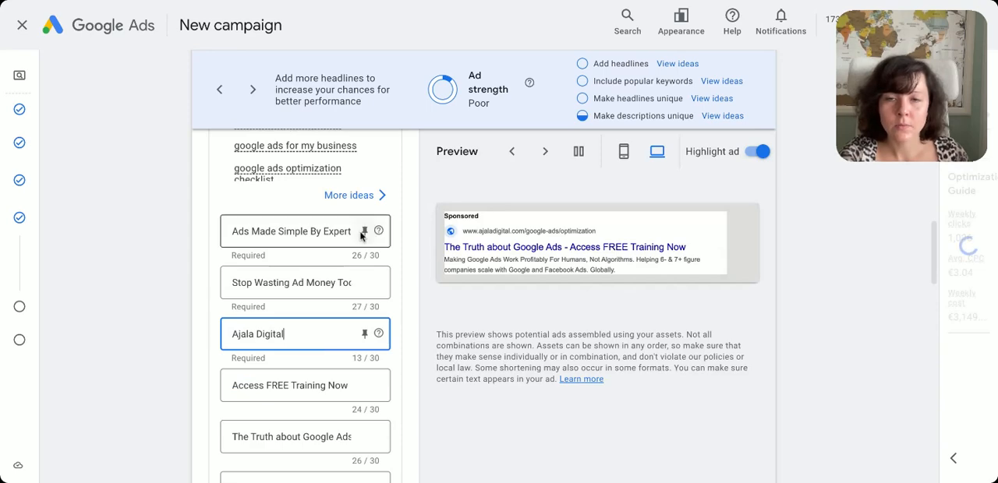
{"action": "left_click", "coordinate": [568, 3]}
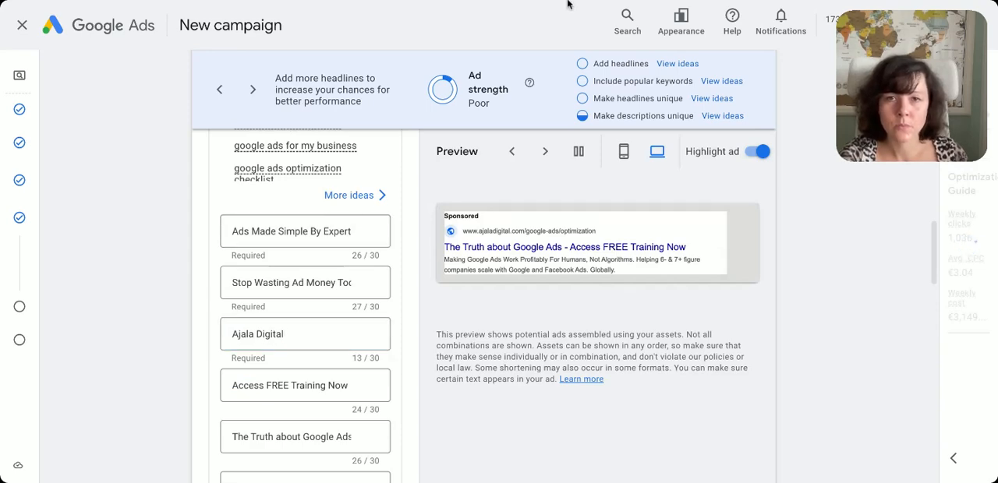
{"action": "left_click", "coordinate": [357, 334]}
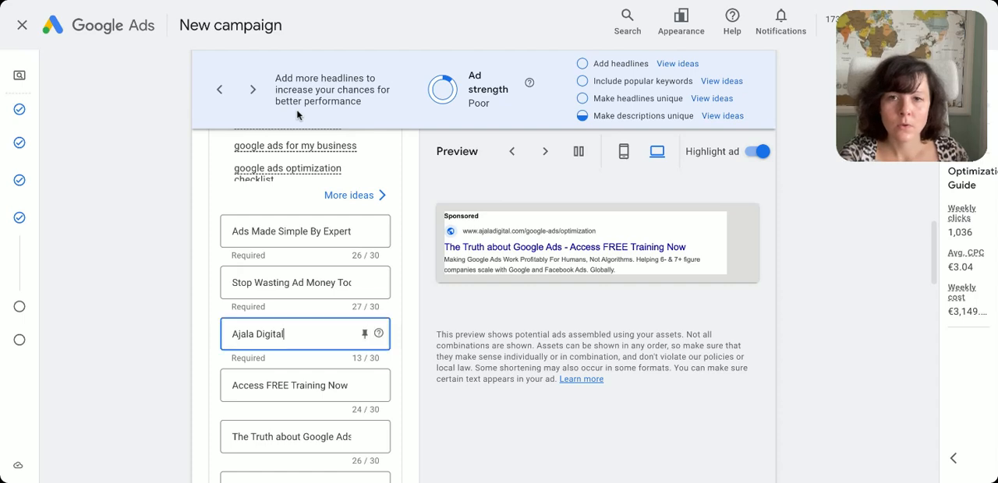
{"action": "double_click", "coordinate": [314, 334]}
{"action": "key", "text": "ctrl+a"}
{"action": "type", "text": "Google Partner Fixing Your Ads"}
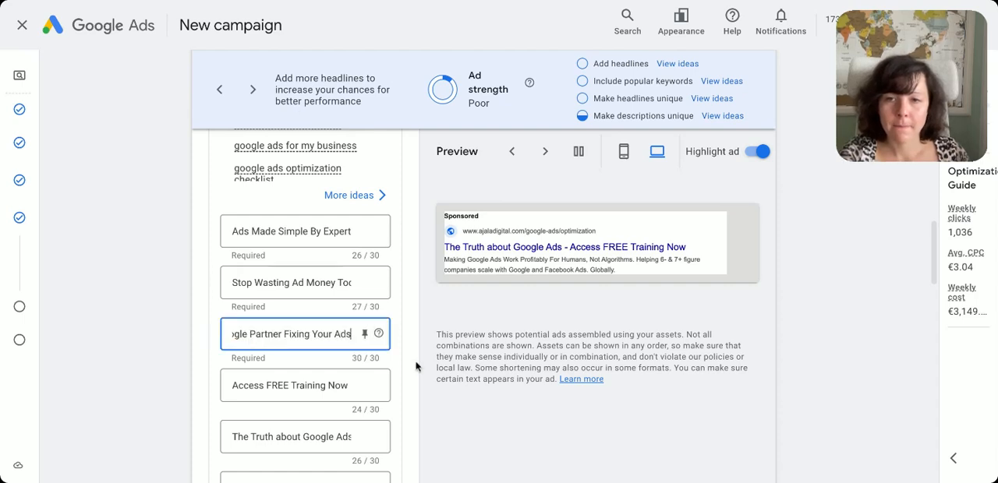
Replace the fourth headline with Claude's suggestion "2-10x More Leads Guaranteed"
{"action": "scroll", "coordinate": [318, 352], "scroll_direction": "down", "scroll_amount": 5}
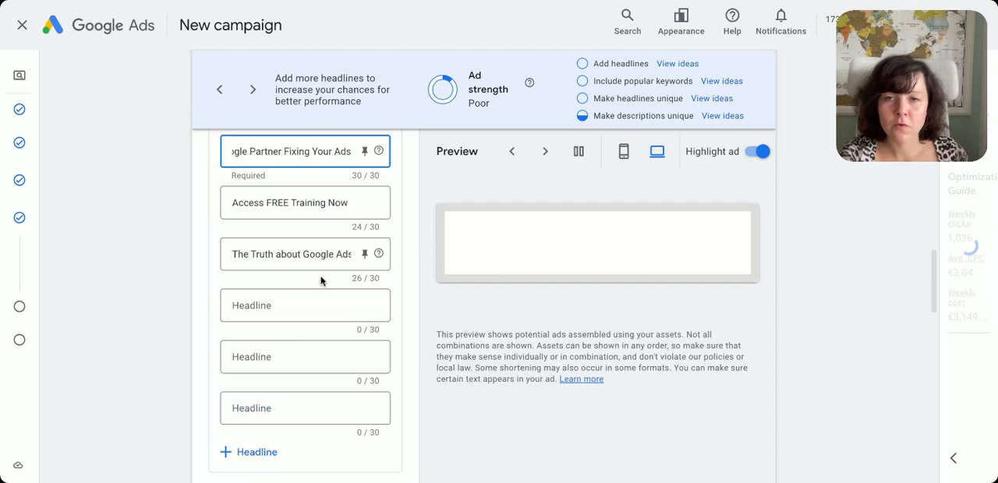
{"action": "scroll", "coordinate": [323, 195], "scroll_direction": "up", "scroll_amount": 1}
{"action": "scroll", "coordinate": [587, 133], "scroll_direction": "up", "scroll_amount": 1}
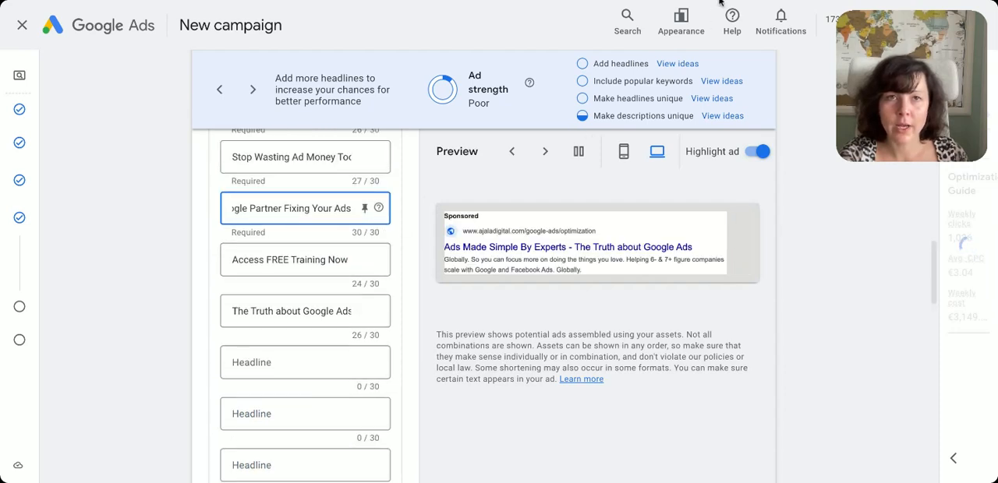
{"action": "left_click", "coordinate": [720, 2]}
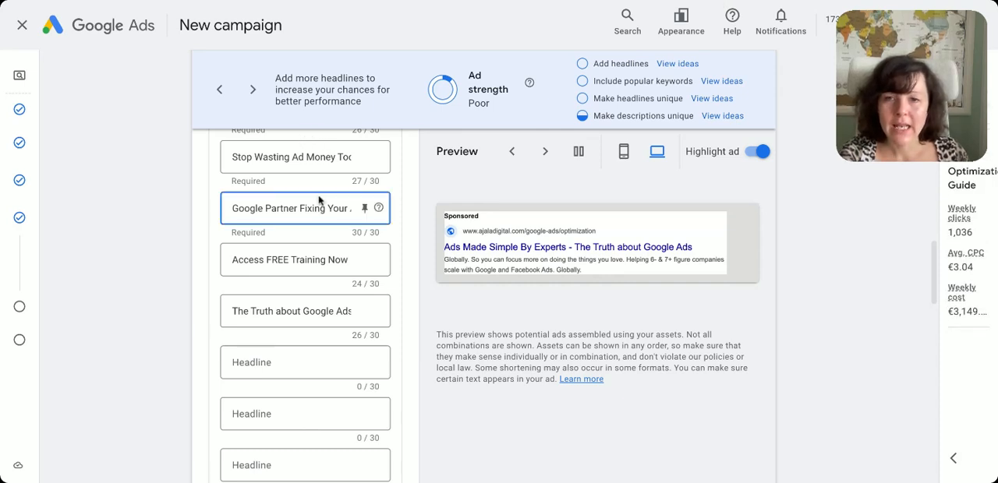
{"action": "left_click", "coordinate": [345, 258]}
{"action": "double_click", "coordinate": [312, 260]}
{"action": "key", "text": "ctrl+a"}
{"action": "type", "text": "2-10x More Leads Guaranteed"}
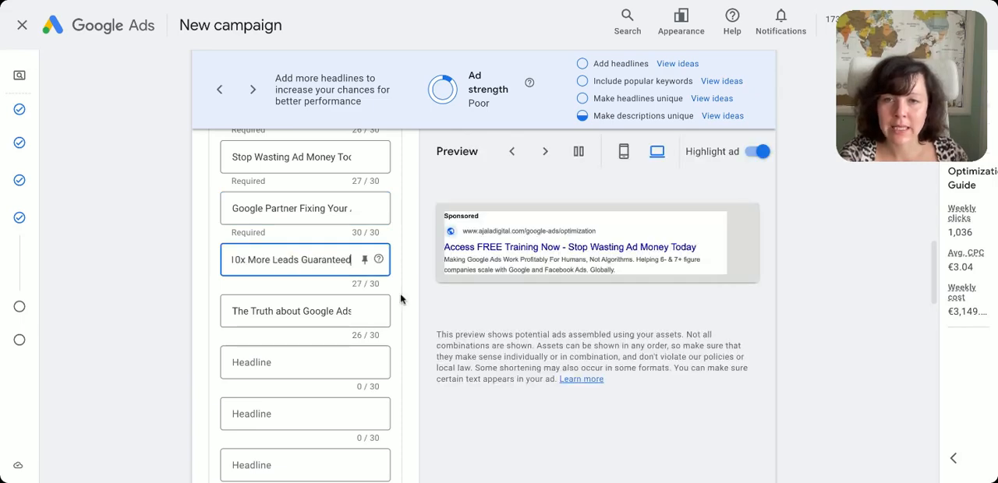
Change the ending of the fourth headline so it reads "2-10x More Leads On Average"
{"action": "left_click_drag", "start_coordinate": [302, 259], "coordinate": [387, 269]}
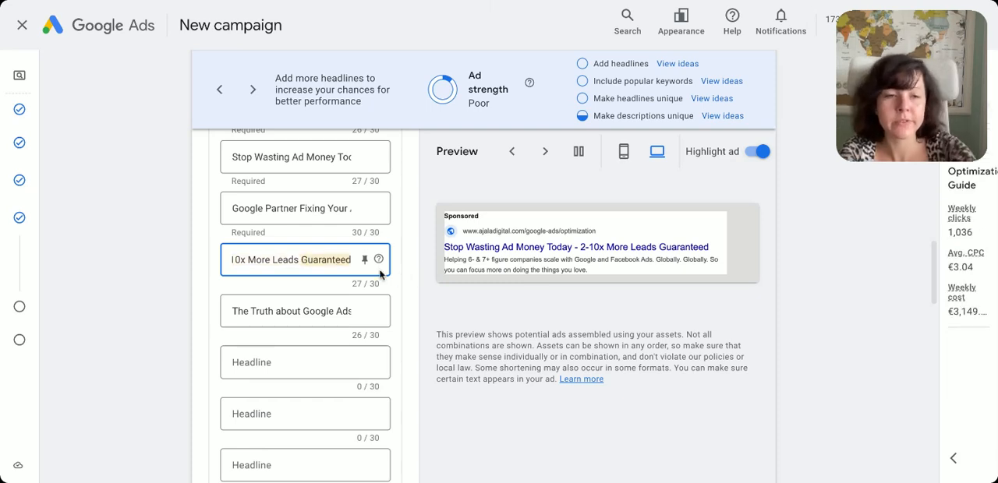
{"action": "key", "text": "BackSpace"}
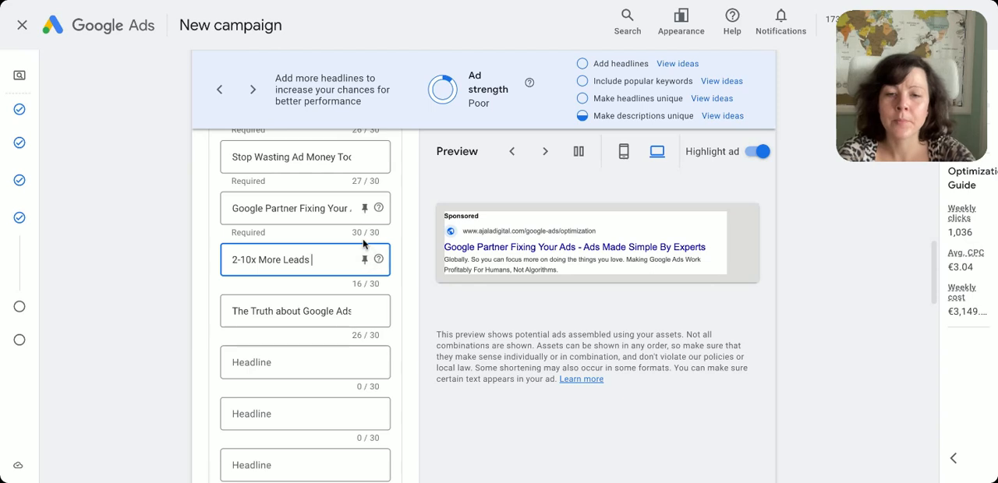
{"action": "type", "text": "On Aver"}
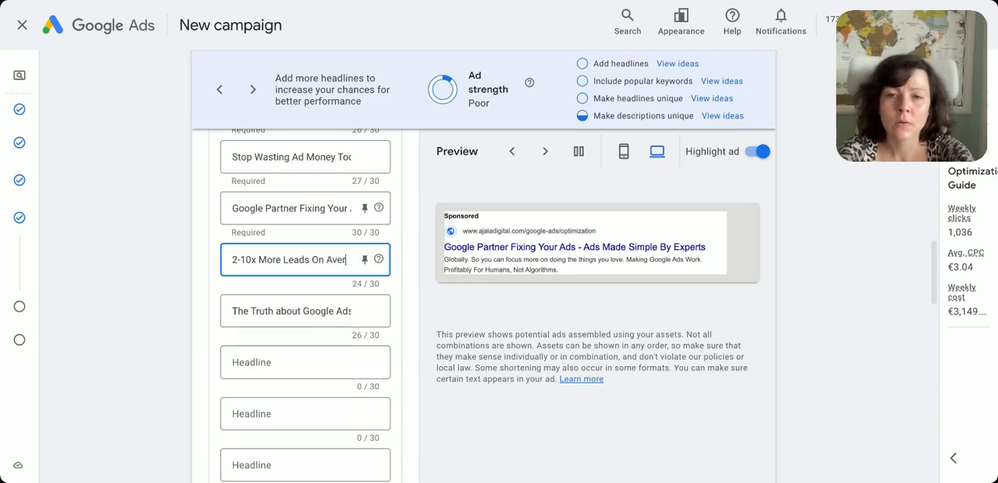
{"action": "type", "text": "age"}
Replace the fifth headline with Claude's suggestion "Cut Ad Costs By 50-70%"
{"action": "left_click", "coordinate": [291, 310]}
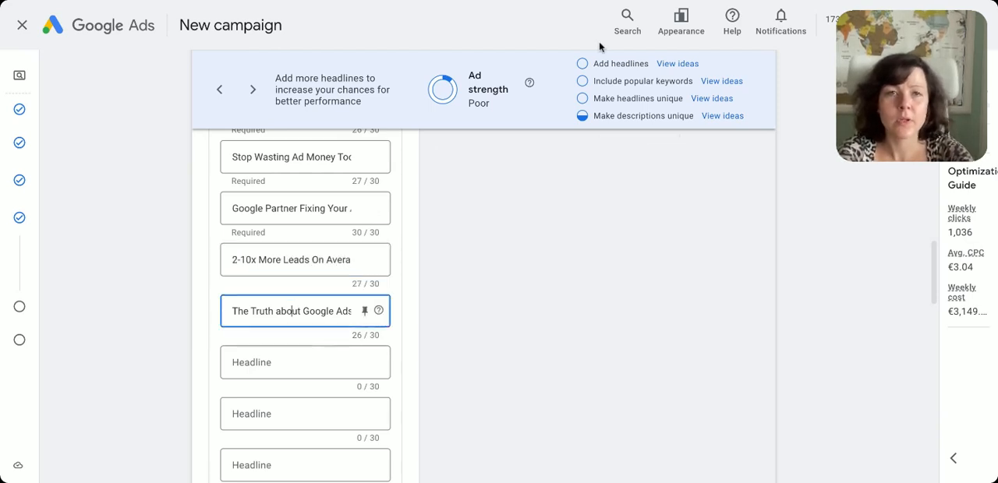
{"action": "left_click", "coordinate": [669, 4]}
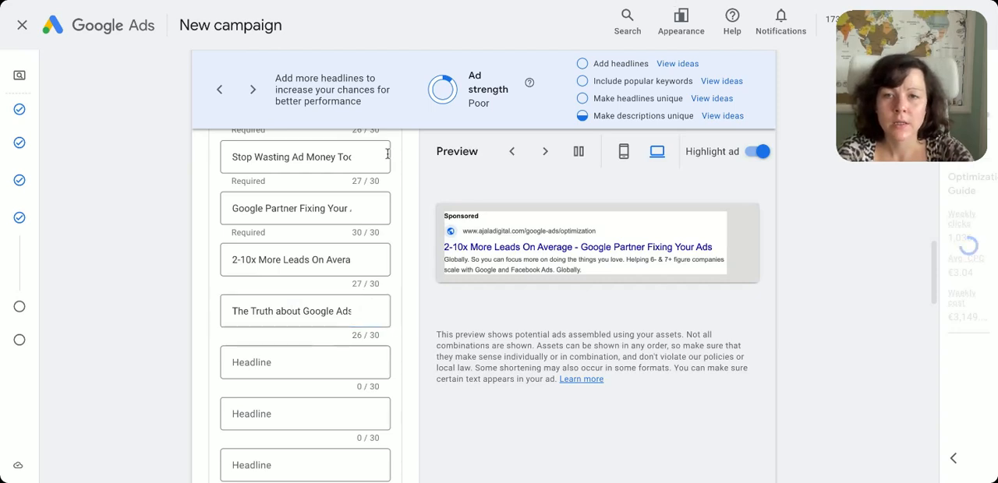
{"action": "left_click", "coordinate": [297, 155]}
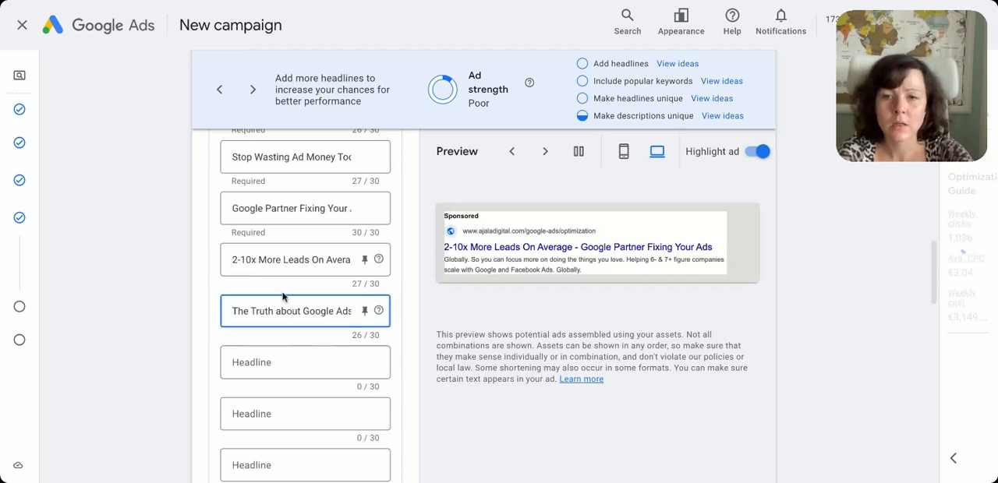
{"action": "key", "text": "ctrl+a"}
{"action": "type", "text": "Cut Ad Costs By 50-70%"}
Replace the third headline with Claude's suggestion "Google Ads That Actually Work"
{"action": "left_click", "coordinate": [653, 2]}
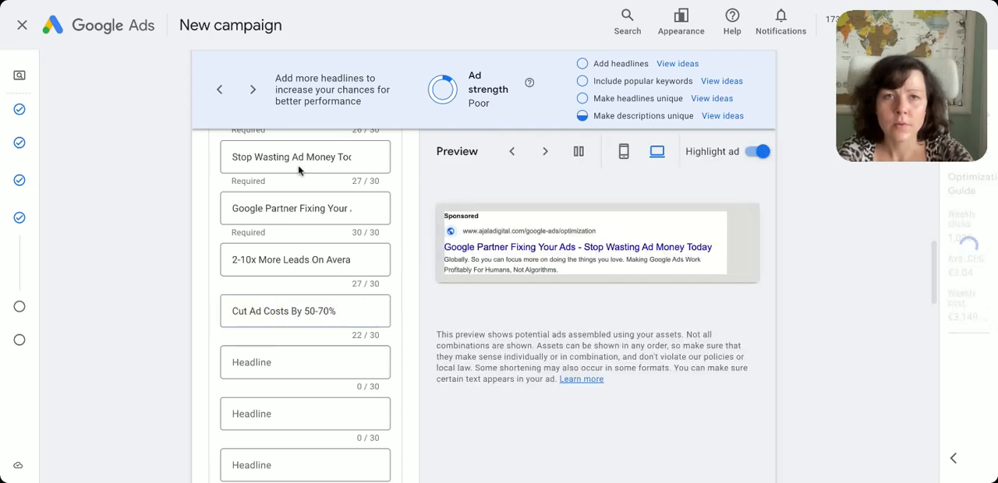
{"action": "left_click", "coordinate": [262, 212]}
{"action": "key", "text": "ctrl+a"}
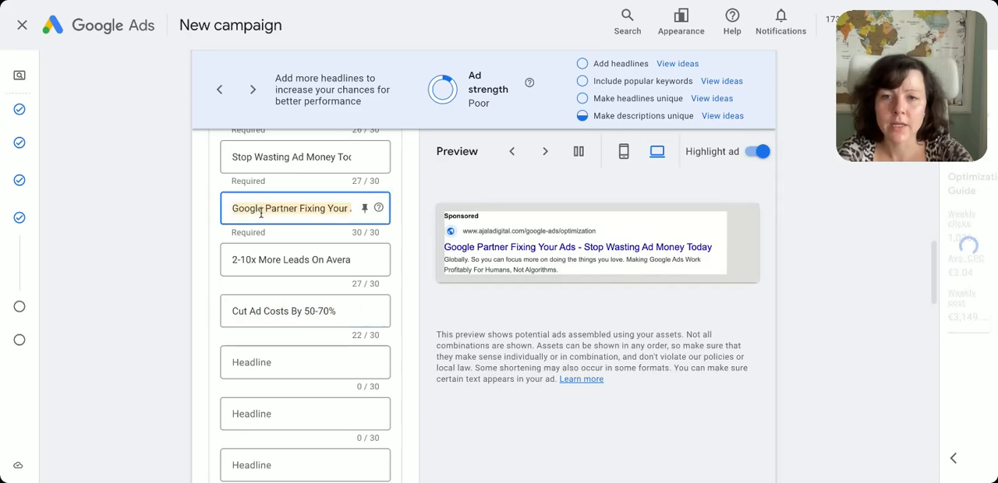
{"action": "type", "text": "Google Ads That Actually Work"}
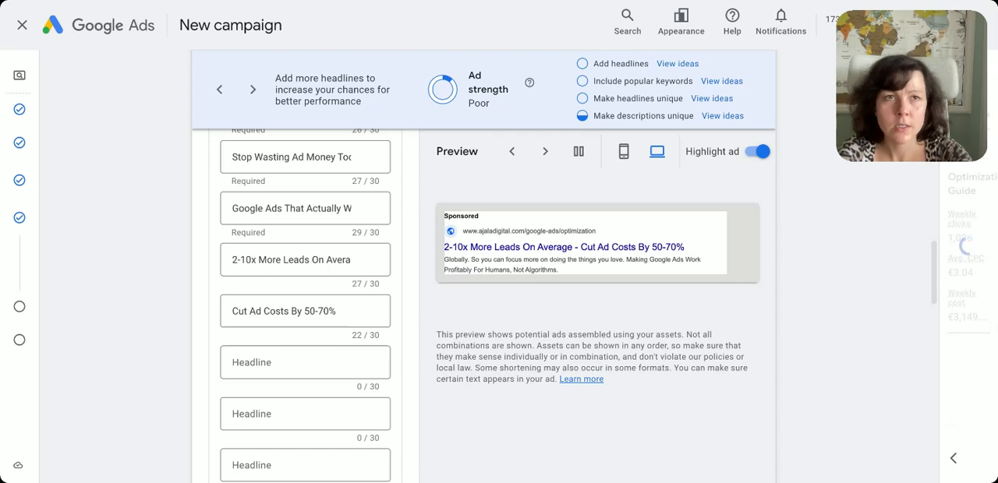
{"action": "left_click", "coordinate": [293, 216]}
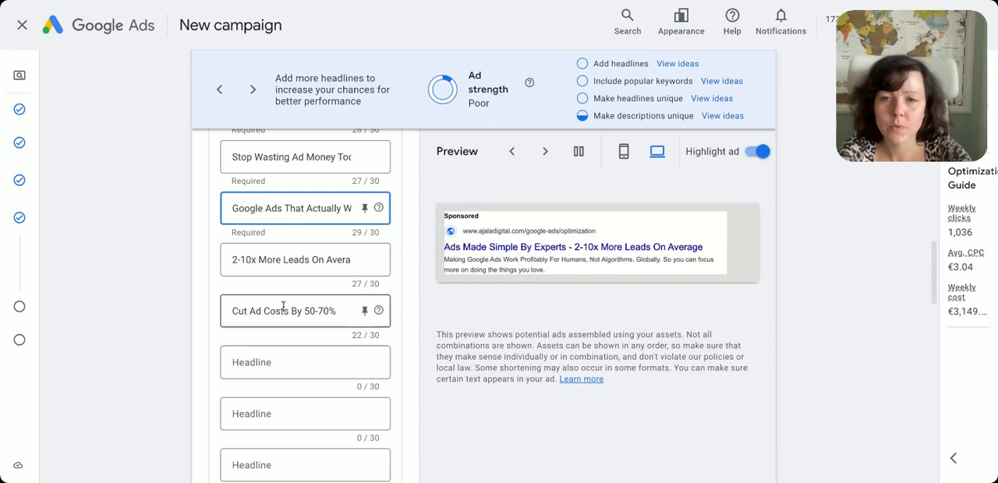
Fill the sixth and seventh headlines with Claude's suggestions "Experts Fix Failing Ad Spend" and "Insider Google Ads Knowledge"
{"action": "left_click", "coordinate": [281, 361]}
{"action": "type", "text": "Experts Fix Failing Ad Spend"}
{"action": "left_click", "coordinate": [288, 413]}
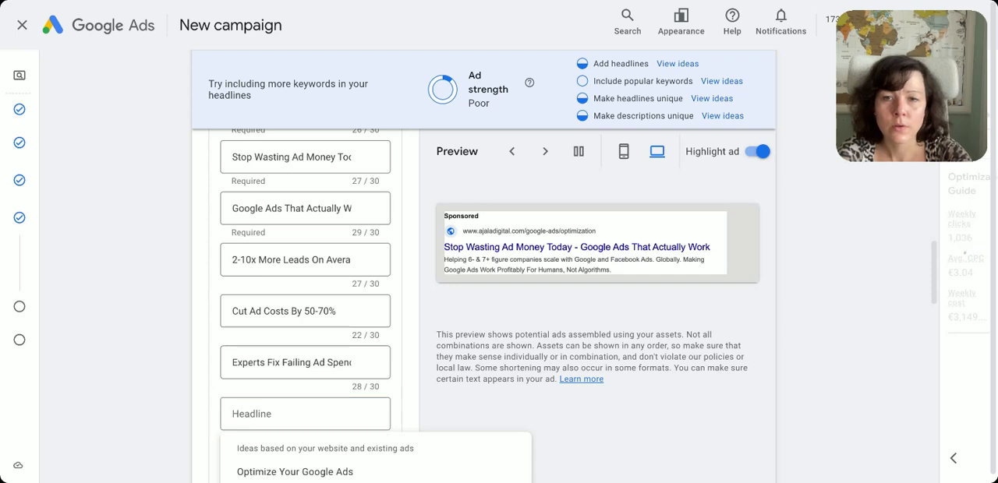
{"action": "left_click", "coordinate": [296, 414]}
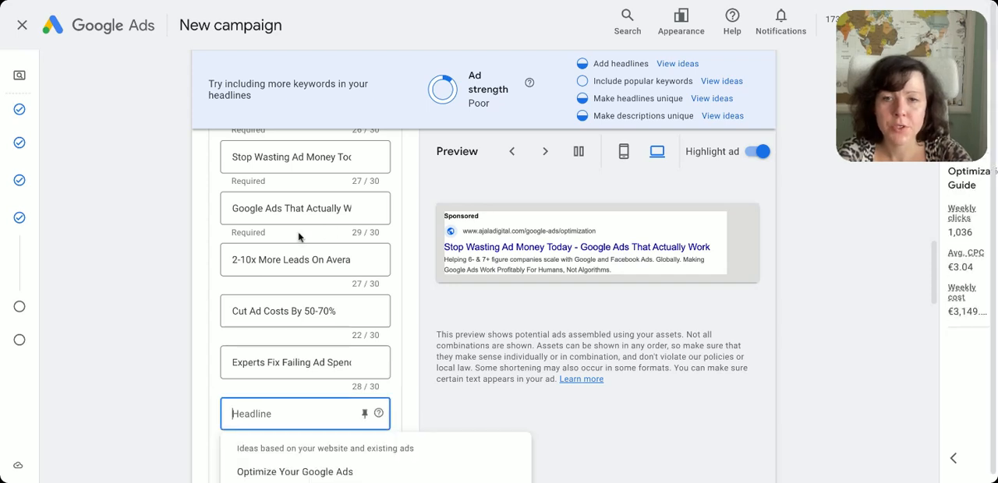
{"action": "type", "text": "Insider Google Ads Knowledge"}
Add another headline field and fill the eighth headline with Claude's suggestion "Global Ad Optimization Pros"
{"action": "scroll", "coordinate": [296, 414], "scroll_direction": "down", "scroll_amount": 3}
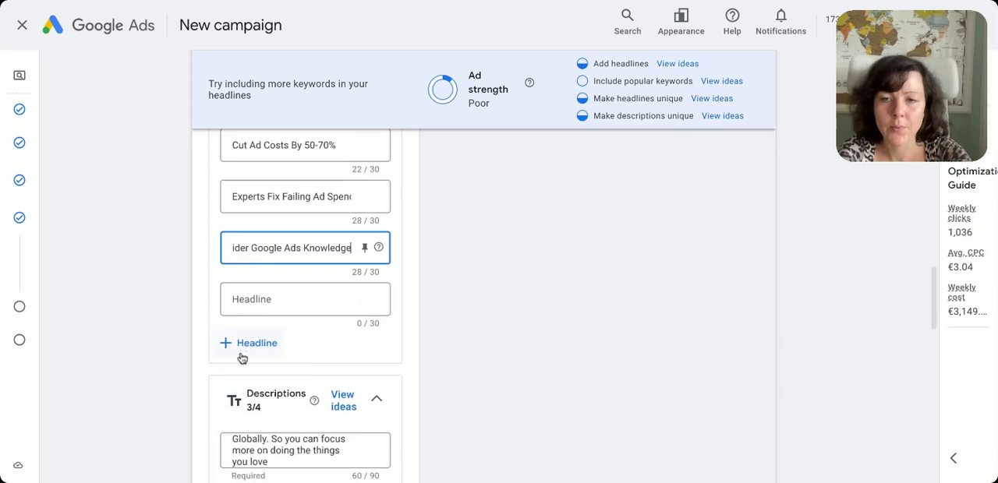
{"action": "left_click", "coordinate": [242, 347]}
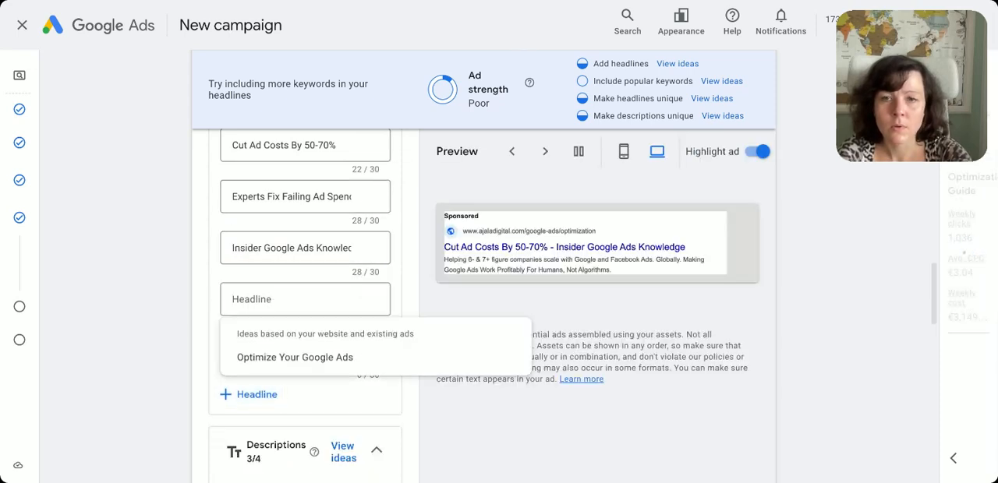
{"action": "left_click", "coordinate": [285, 302]}
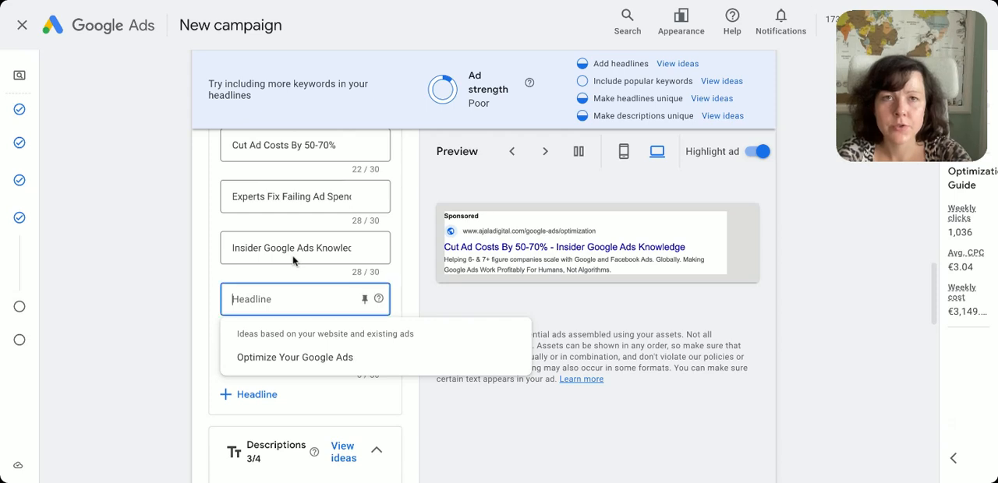
{"action": "type", "text": "Global Ad Optimization Pros"}
Add three more empty headline fields to the ad
{"action": "scroll", "coordinate": [226, 269], "scroll_direction": "down", "scroll_amount": 2}
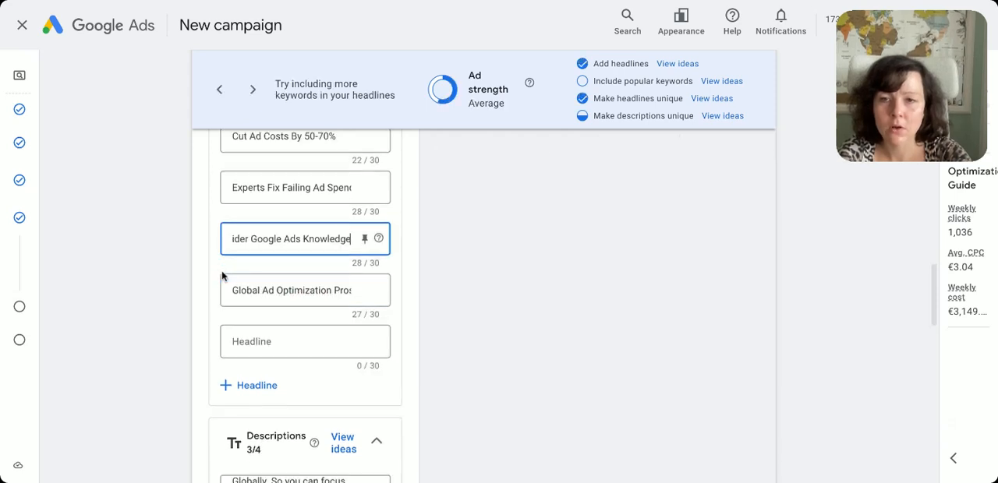
{"action": "left_click", "coordinate": [262, 258]}
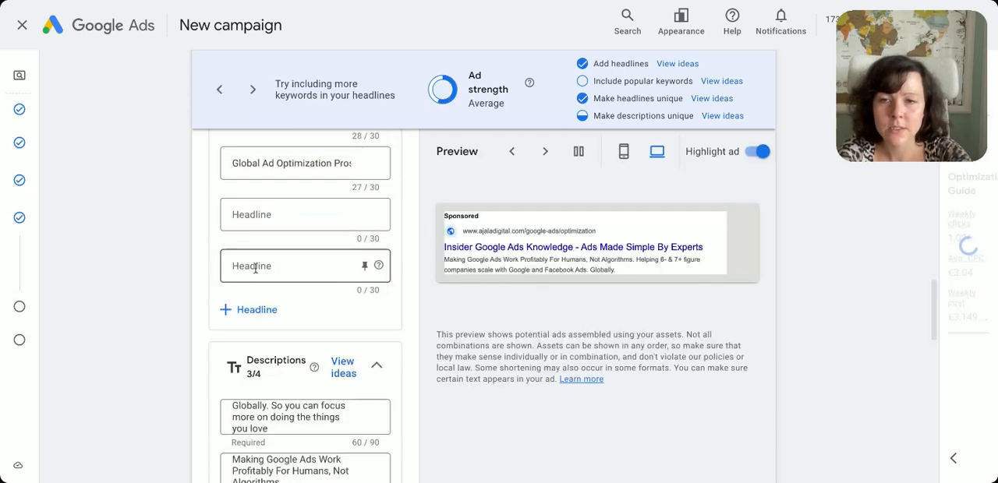
{"action": "left_click", "coordinate": [251, 310]}
{"action": "left_click", "coordinate": [252, 360]}
Fill the ninth and tenth headlines with Claude's suggestions "Boost ROAS With Ad Experts" and "Former Google Pro Fixes Ads"
{"action": "left_click", "coordinate": [288, 212]}
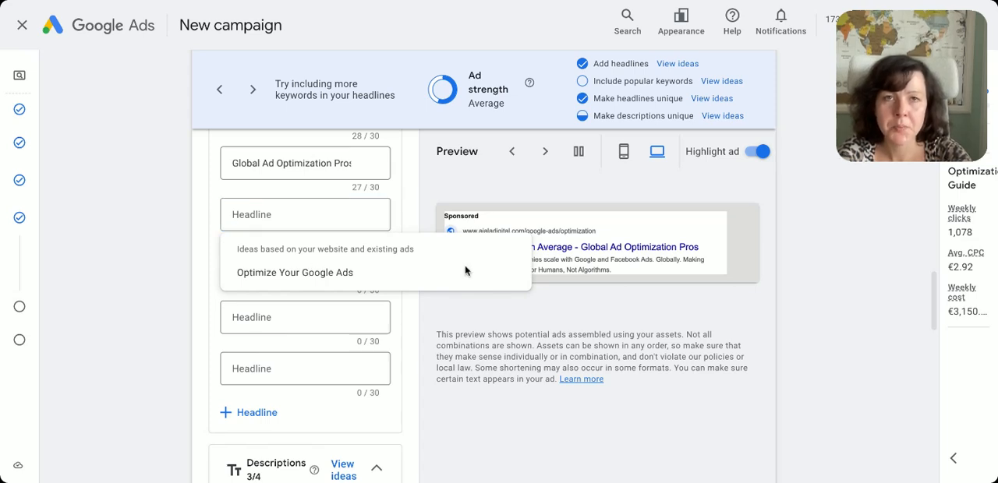
{"action": "left_click", "coordinate": [304, 215]}
{"action": "type", "text": "Boost ROAS With Ad Experts"}
{"action": "left_click", "coordinate": [263, 266]}
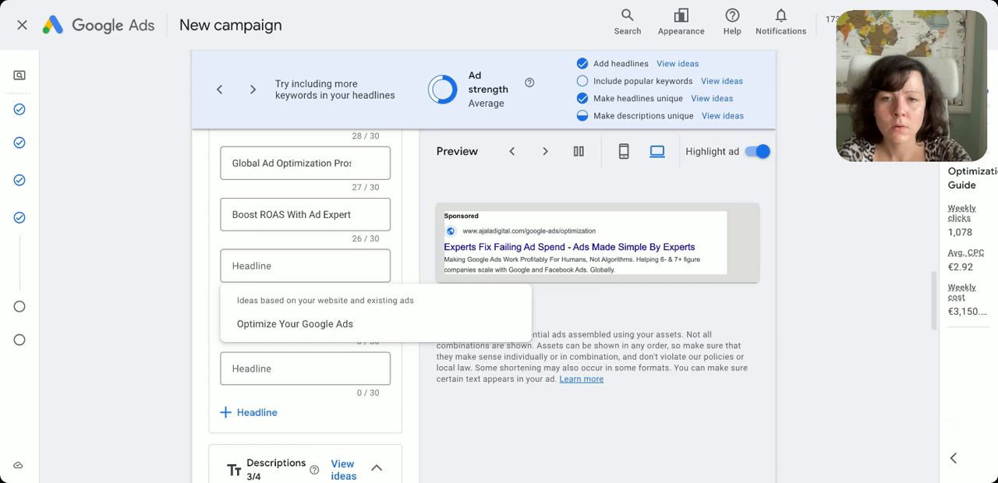
{"action": "left_click", "coordinate": [296, 269]}
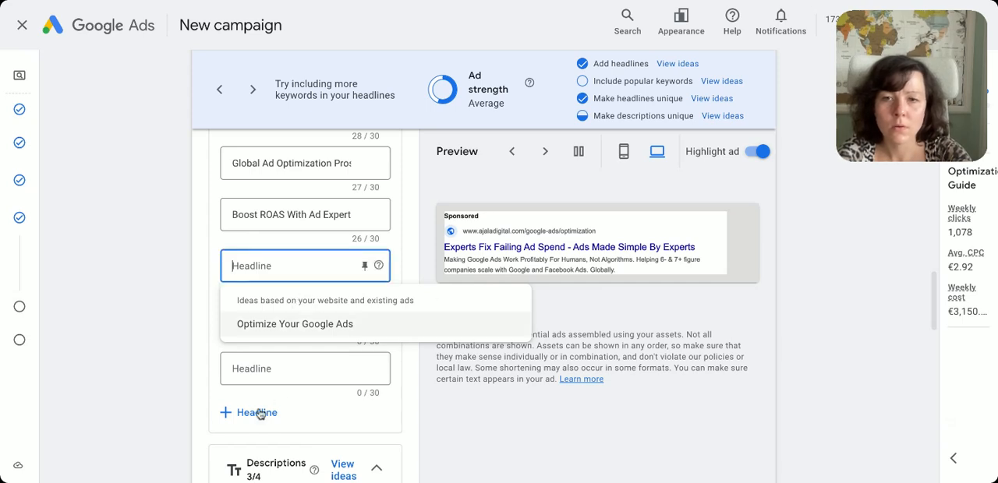
{"action": "type", "text": "Former Google Pro Fixes Ads"}
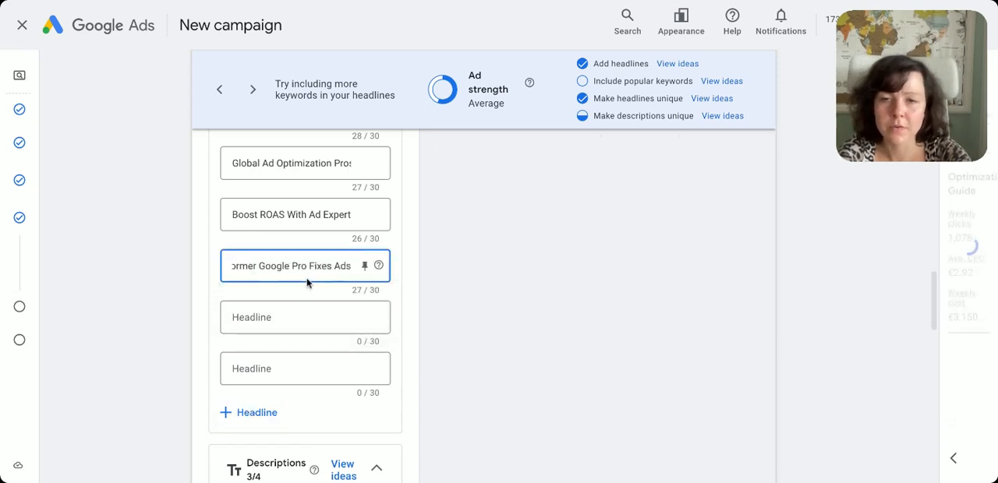
Reword the tenth headline to "Former Googler Fixes Ads"
{"action": "double_click", "coordinate": [300, 265]}
{"action": "key", "text": "BackSpace"}
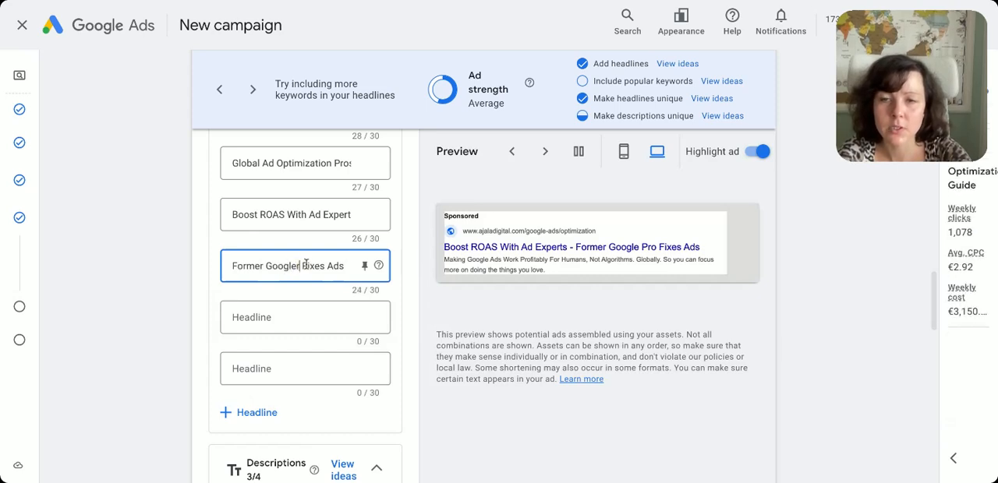
{"action": "type", "text": "EMploy"}
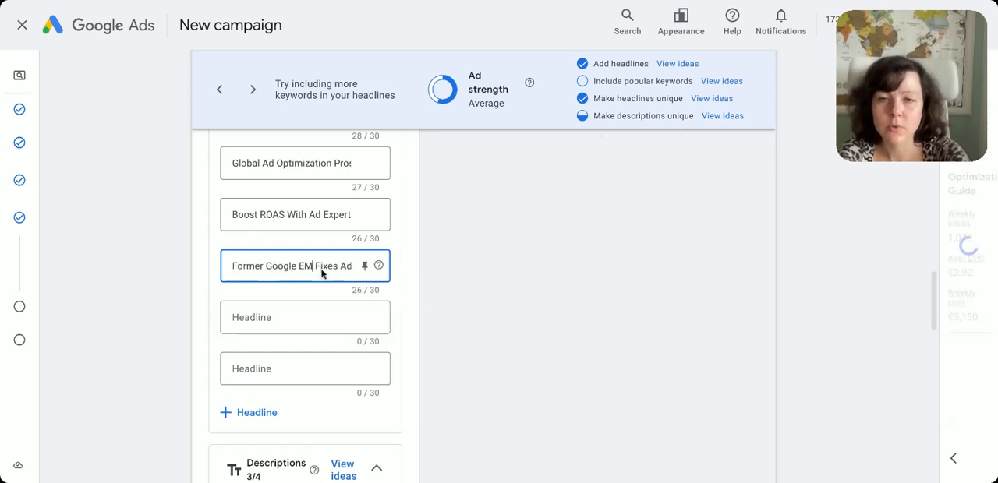
{"action": "key", "text": "BackSpace"}
{"action": "key", "text": "BackSpace"}
{"action": "key", "text": "BackSpace"}
{"action": "key", "text": "BackSpace"}
{"action": "key", "text": "BackSpace"}
{"action": "type", "text": "mpl"}
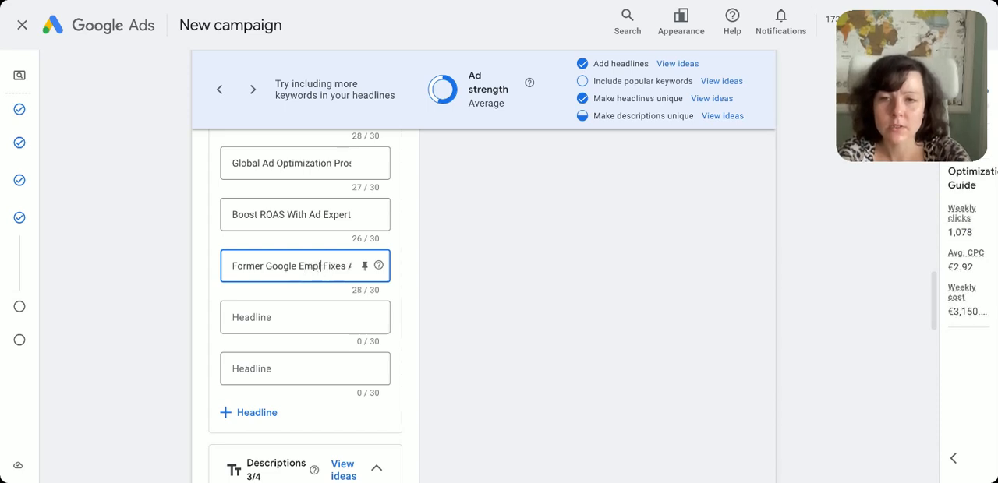
{"action": "type", "text": "yed"}
{"action": "key", "text": "BackSpace"}
{"action": "key", "text": "BackSpace"}
{"action": "key", "text": "BackSpace"}
{"action": "key", "text": "BackSpace"}
{"action": "key", "text": "BackSpace"}
{"action": "key", "text": "BackSpace"}
{"action": "key", "text": "BackSpace"}
{"action": "key", "text": "BackSpace"}
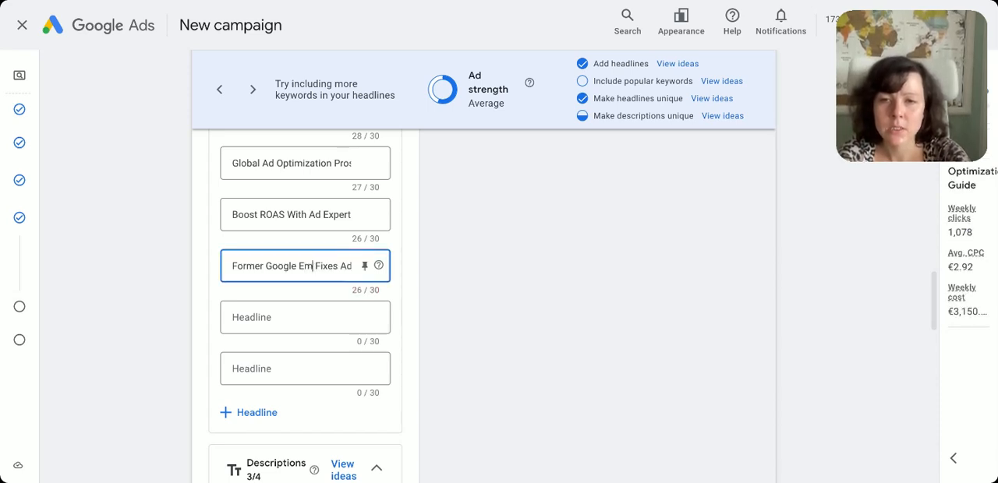
{"action": "type", "text": "r"}
Fill the eleventh and twelfth headlines with Claude's suggestions "End Your Google Ads Struggle" and "Scale Your Ads To New Heights"
{"action": "left_click", "coordinate": [301, 313]}
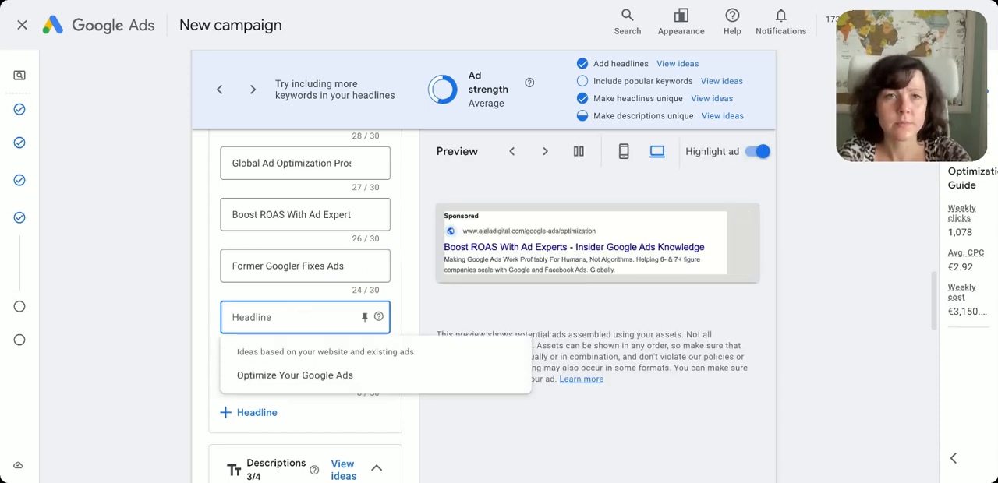
{"action": "left_click", "coordinate": [304, 312]}
{"action": "type", "text": "End Your Google Ads Struggle"}
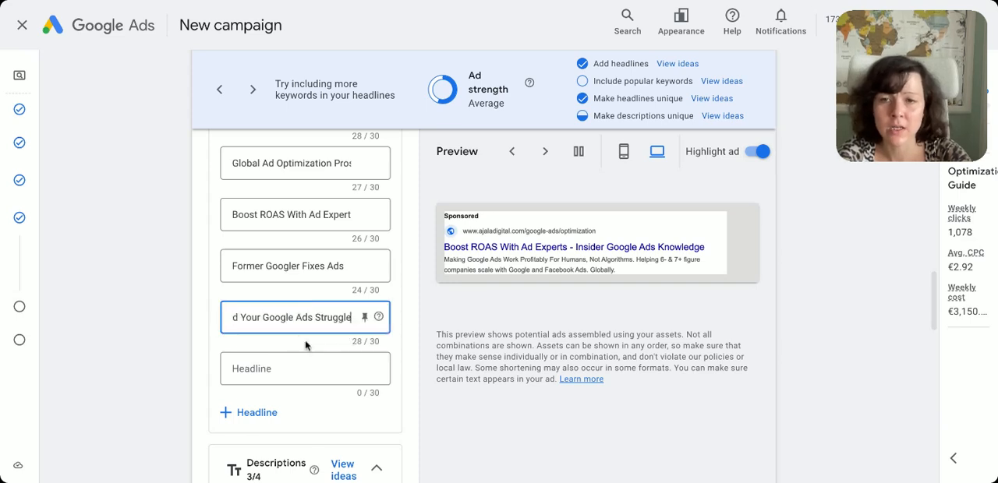
{"action": "left_click", "coordinate": [294, 369]}
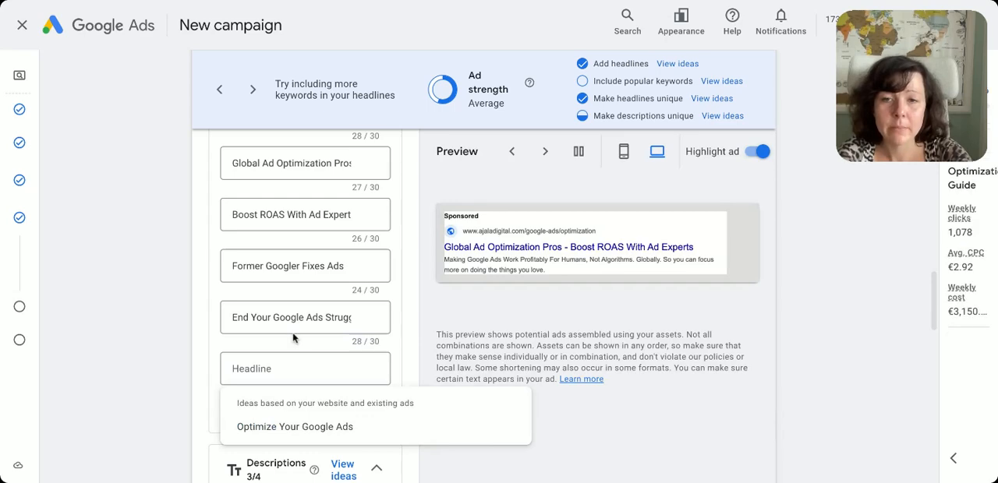
{"action": "type", "text": "Scale Your Ads To New Heights"}
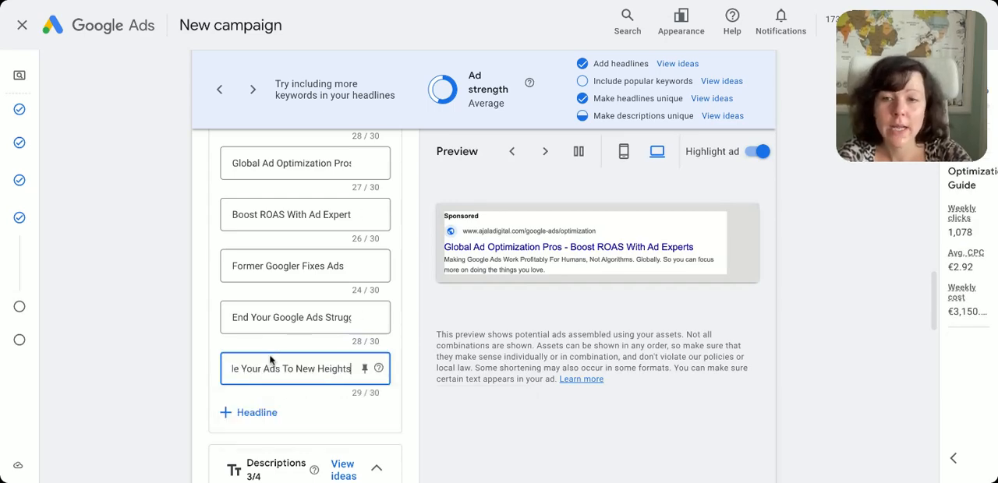
Add a thirteenth headline reading "Turn Ad Spend Into Profits", plus two more empty headline fields
{"action": "scroll", "coordinate": [270, 357], "scroll_direction": "down", "scroll_amount": 1}
{"action": "scroll", "coordinate": [270, 359], "scroll_direction": "down", "scroll_amount": 1}
{"action": "left_click", "coordinate": [262, 351]}
{"action": "left_click", "coordinate": [259, 315]}
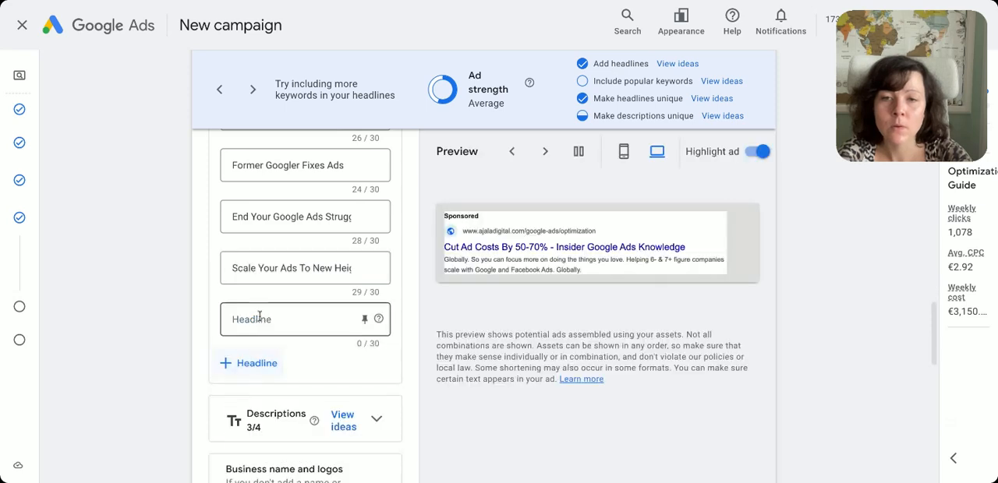
{"action": "left_click", "coordinate": [259, 318]}
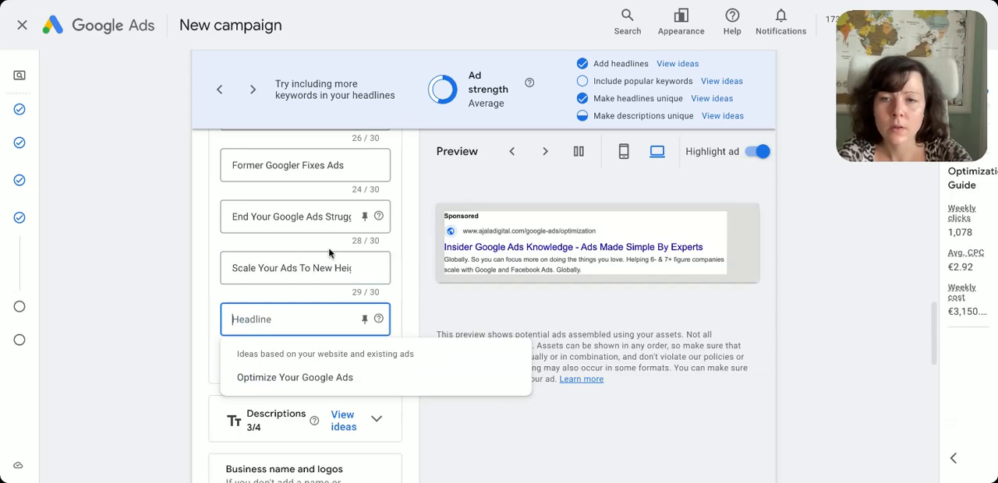
{"action": "type", "text": "Turn Ad Spend Into Profits"}
{"action": "left_click", "coordinate": [251, 365]}
{"action": "left_click", "coordinate": [251, 413]}
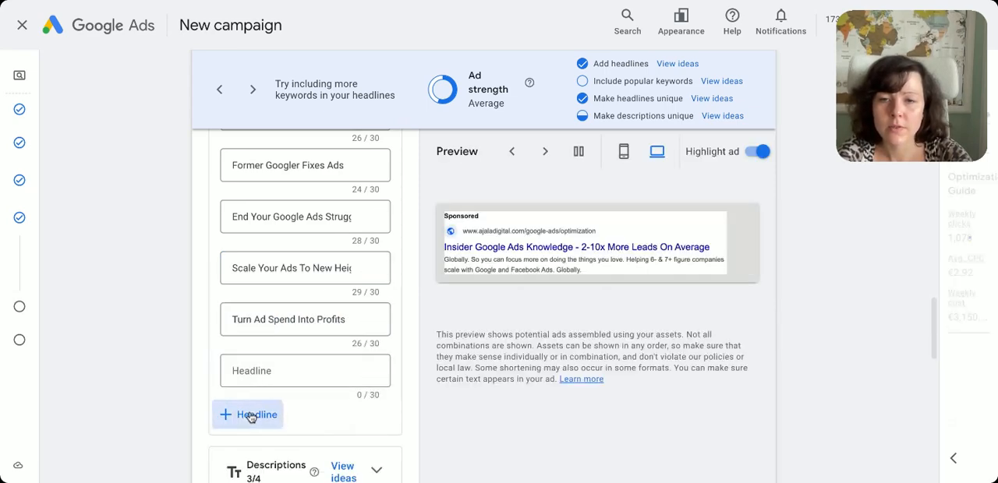
Replace the first description with Claude's suggestion "Ex-Google expert transforms your failing ads. Get our free Optimization Guide now."
{"action": "scroll", "coordinate": [329, 348], "scroll_direction": "down", "scroll_amount": 1}
{"action": "scroll", "coordinate": [329, 348], "scroll_direction": "up", "scroll_amount": 5}
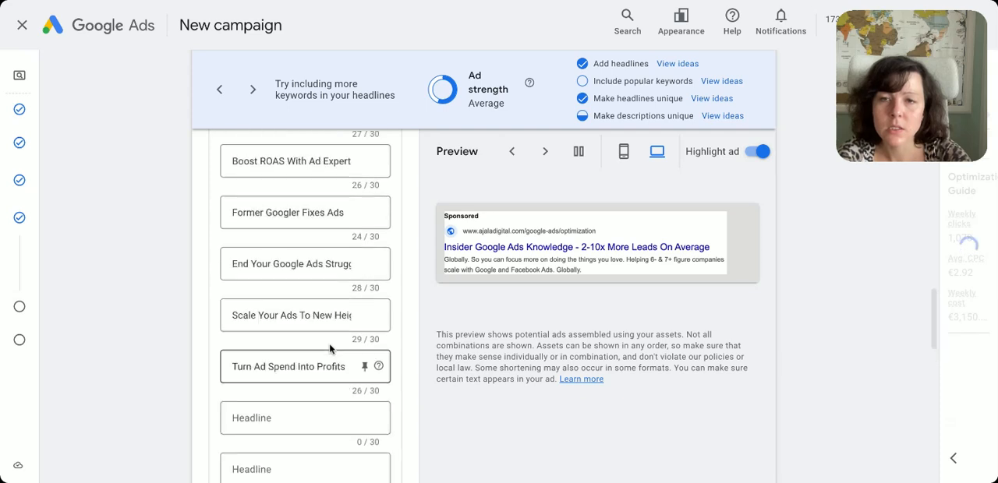
{"action": "scroll", "coordinate": [329, 343], "scroll_direction": "up", "scroll_amount": 3}
{"action": "scroll", "coordinate": [329, 343], "scroll_direction": "down", "scroll_amount": 6}
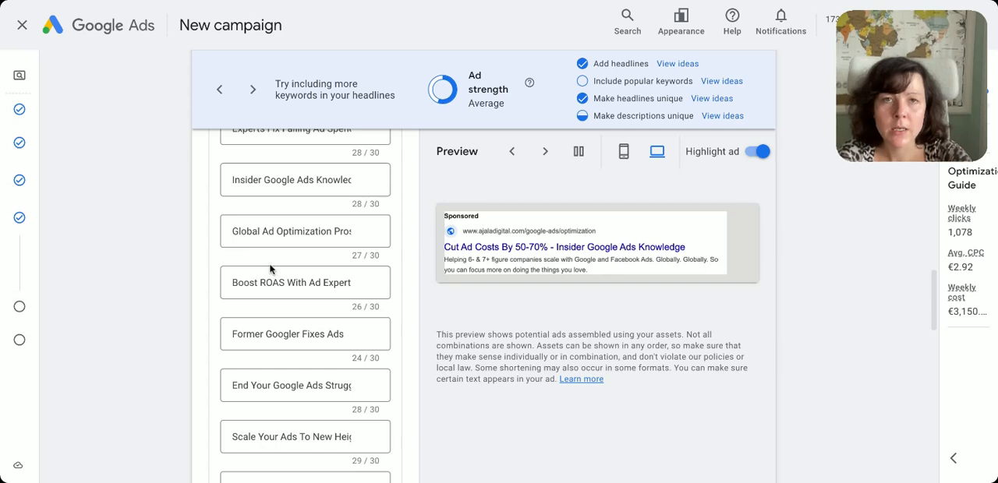
{"action": "scroll", "coordinate": [259, 334], "scroll_direction": "down", "scroll_amount": 8}
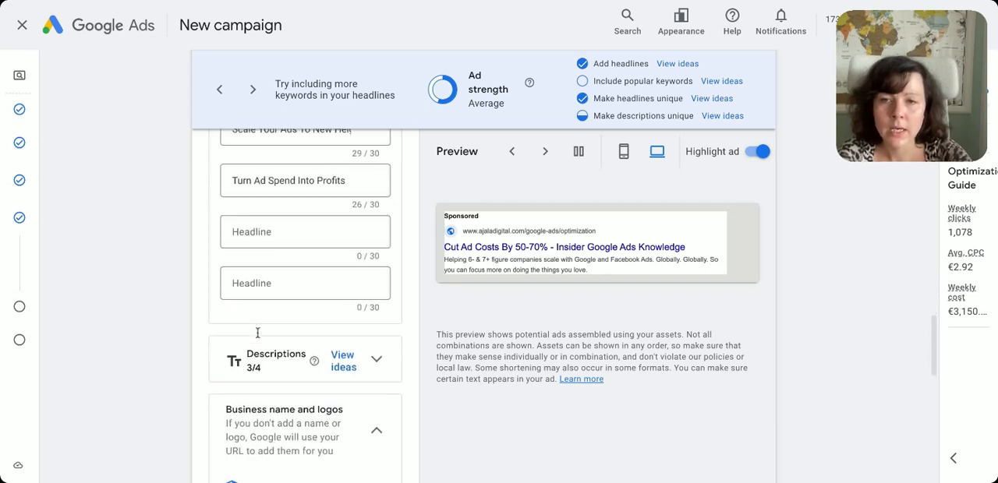
{"action": "scroll", "coordinate": [279, 333], "scroll_direction": "down", "scroll_amount": 3}
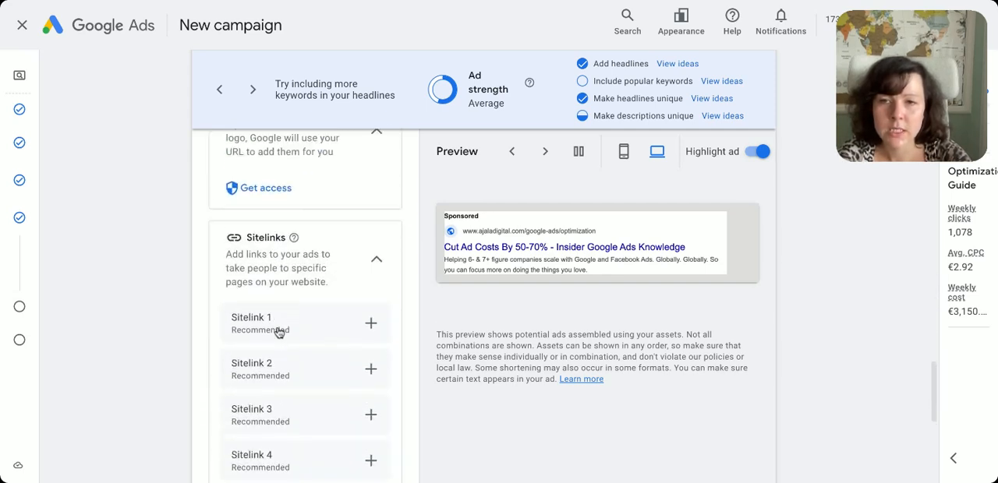
{"action": "scroll", "coordinate": [339, 328], "scroll_direction": "up", "scroll_amount": 5}
{"action": "left_click", "coordinate": [378, 380]}
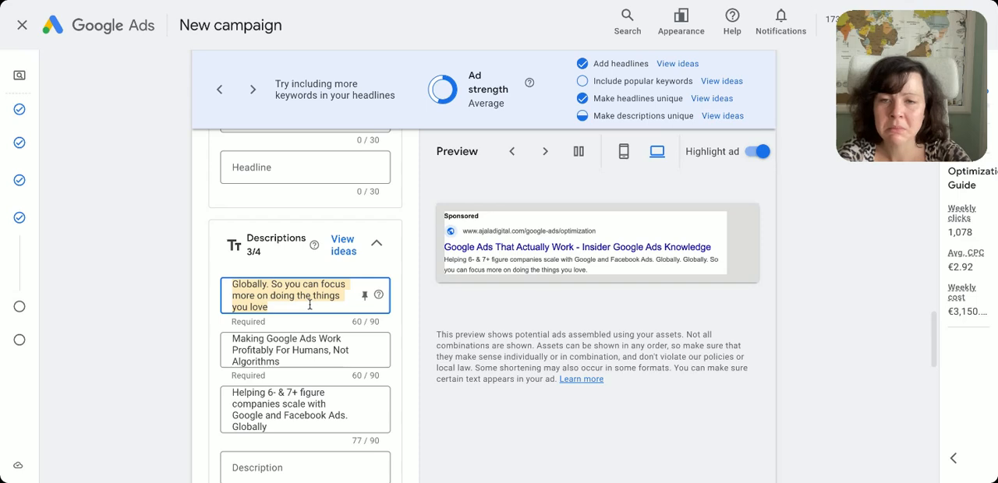
{"action": "type", "text": "Ex-Google expert transforms your failing ads. Get our free Optimization Guide now."}
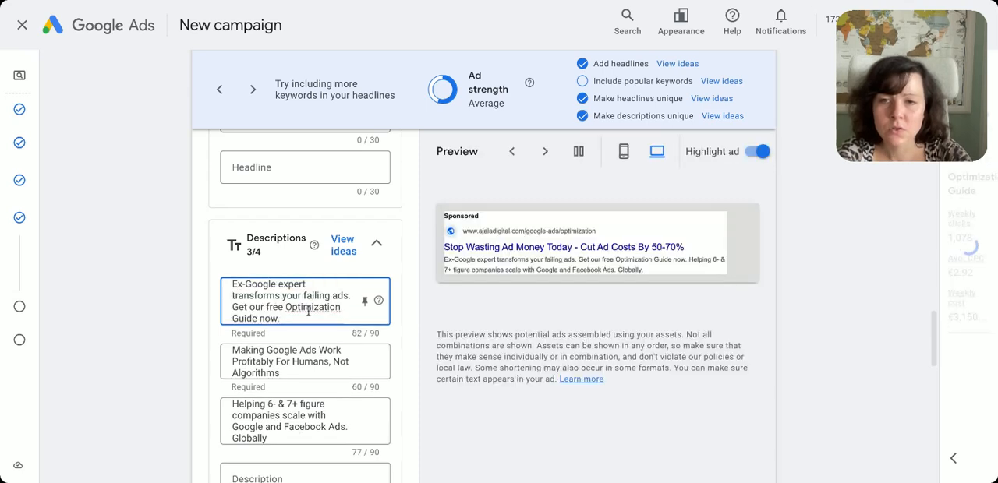
Change "expert" to "employee" in the first description so it opens with "Ex-Google employee transforms your failing ads."
{"action": "left_click", "coordinate": [278, 285]}
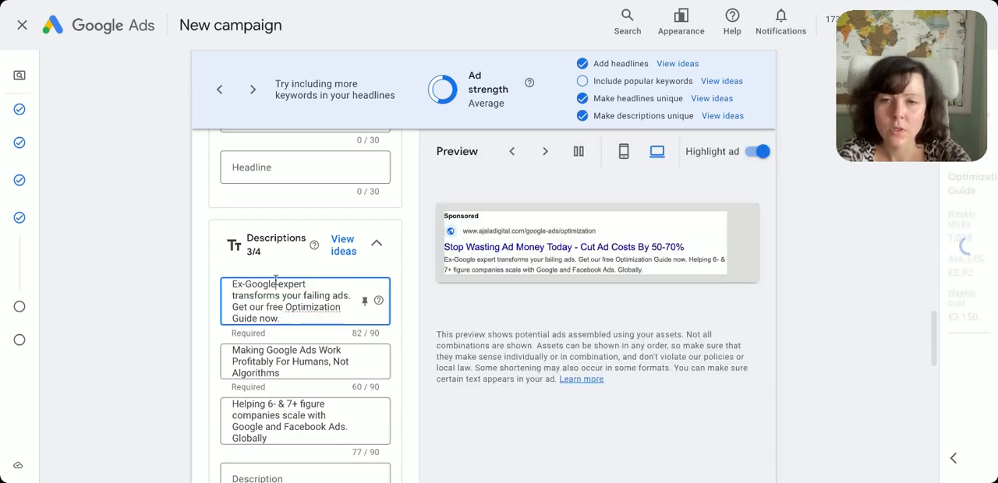
{"action": "type", "text": "employee"}
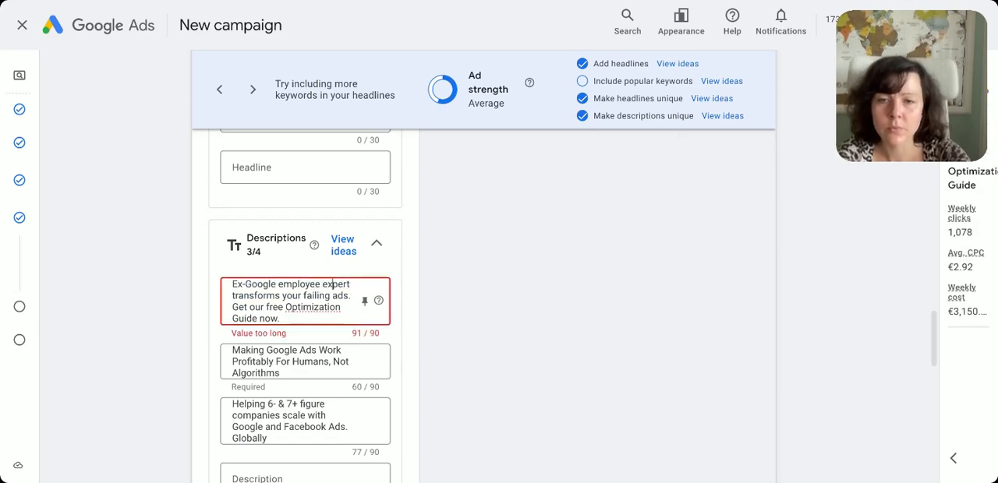
{"action": "key", "text": "Delete"}
{"action": "key", "text": "Delete"}
{"action": "key", "text": "Delete"}
{"action": "key", "text": "Delete"}
{"action": "key", "text": "BackSpace"}
{"action": "key", "text": "BackSpace"}
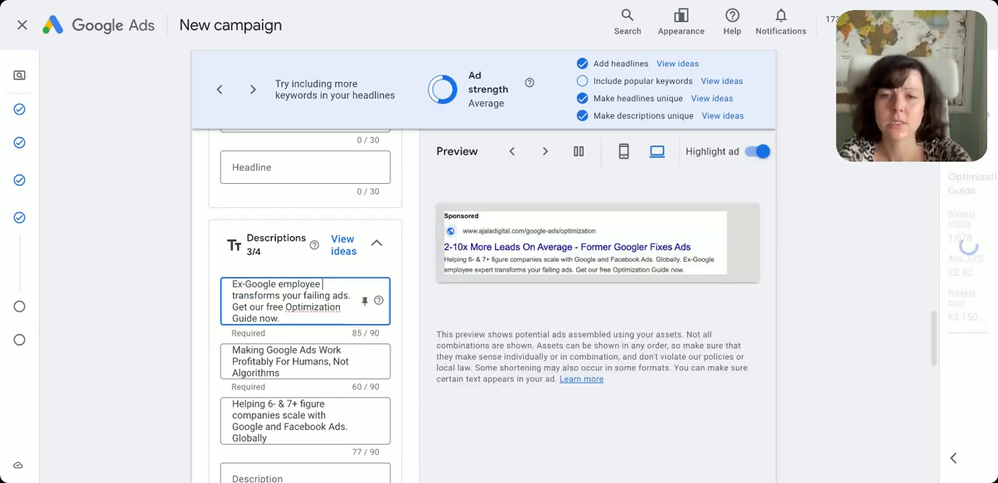
{"action": "key", "text": "BackSpace"}
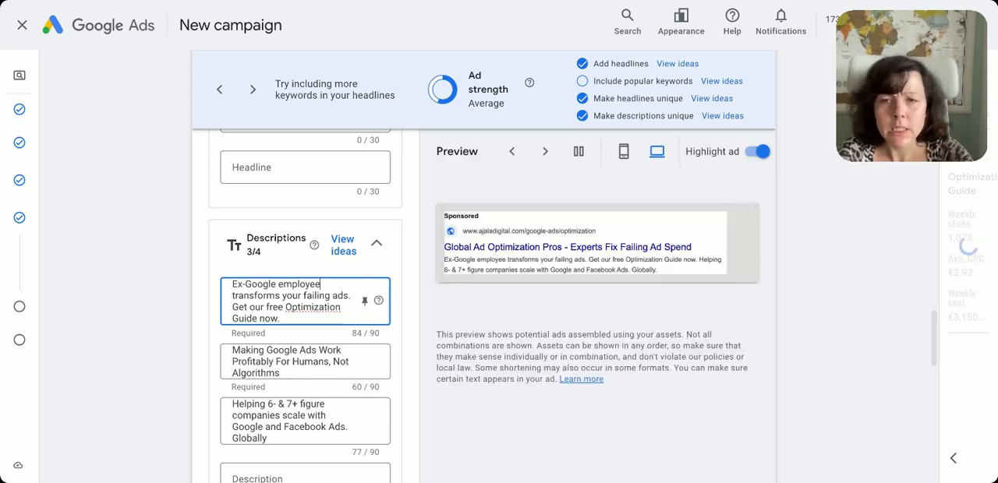
Reword the first description's second sentence to "Get the Optimization Guide for just $7."
{"action": "double_click", "coordinate": [274, 307]}
{"action": "key", "text": "BackSpace"}
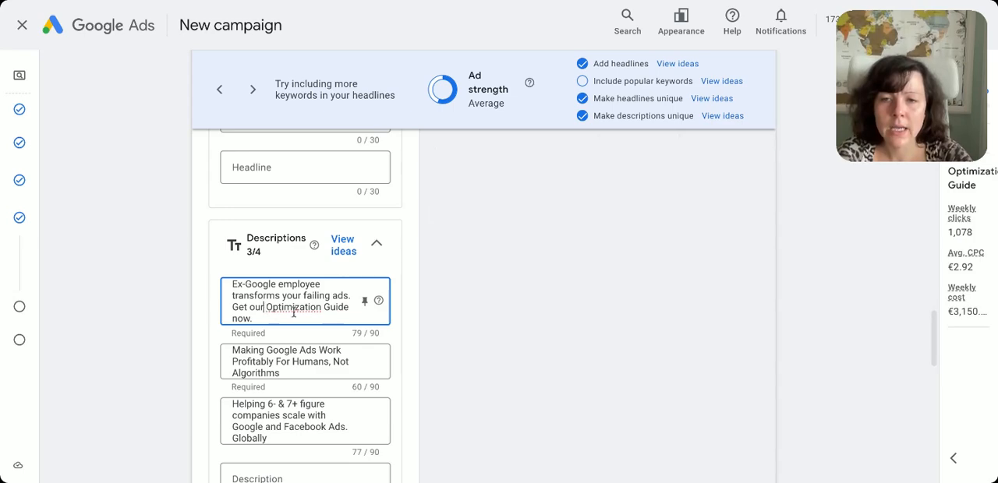
{"action": "key", "text": "BackSpace"}
{"action": "key", "text": "BackSpace"}
{"action": "key", "text": "BackSpace"}
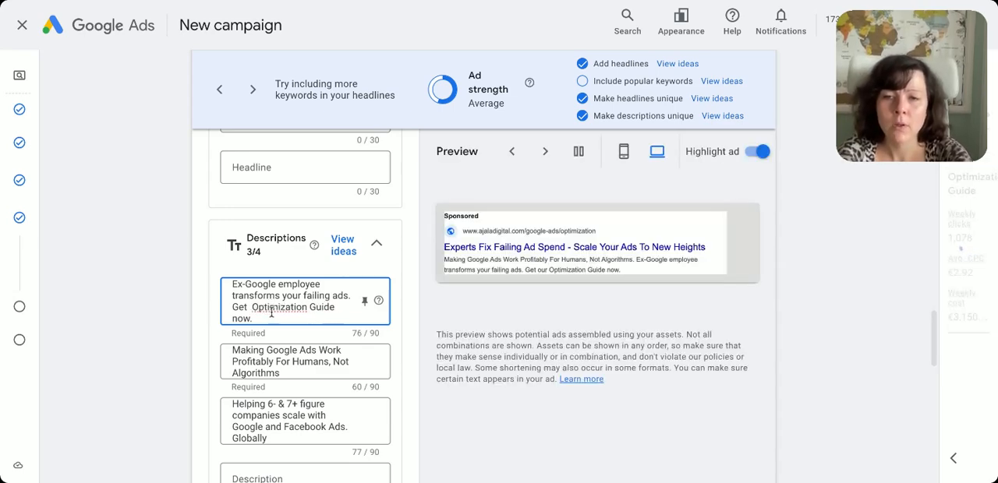
{"action": "type", "text": "the"}
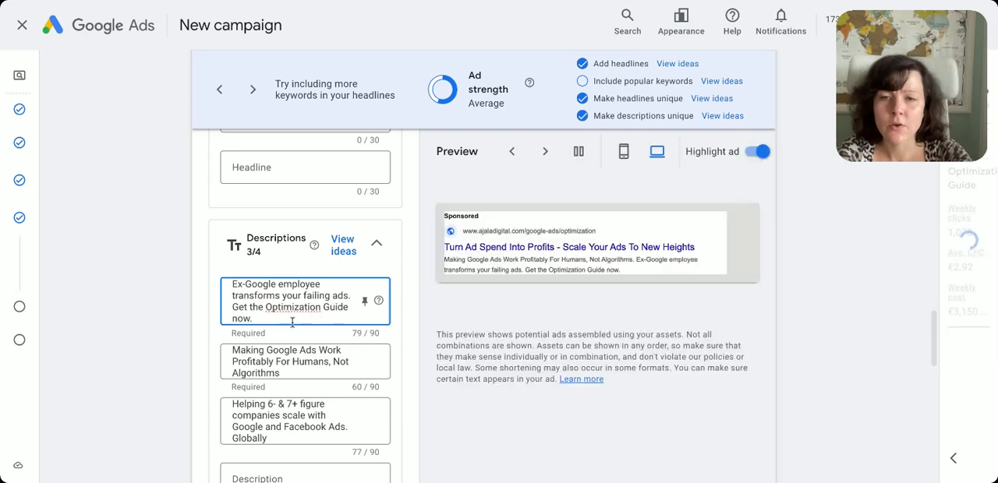
{"action": "left_click", "coordinate": [349, 309]}
{"action": "type", "text": "for just $7"}
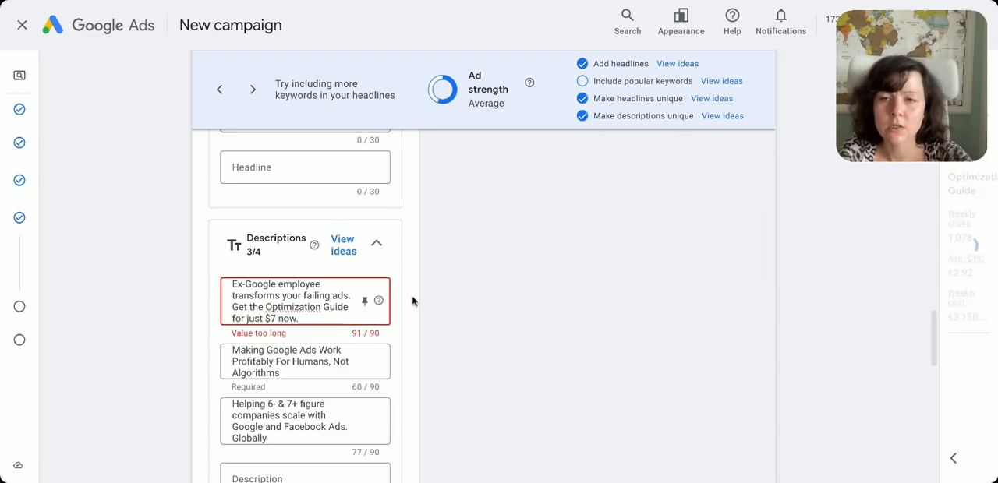
{"action": "key", "text": "Delete"}
{"action": "key", "text": "Delete"}
{"action": "key", "text": "Delete"}
{"action": "key", "text": "Delete"}
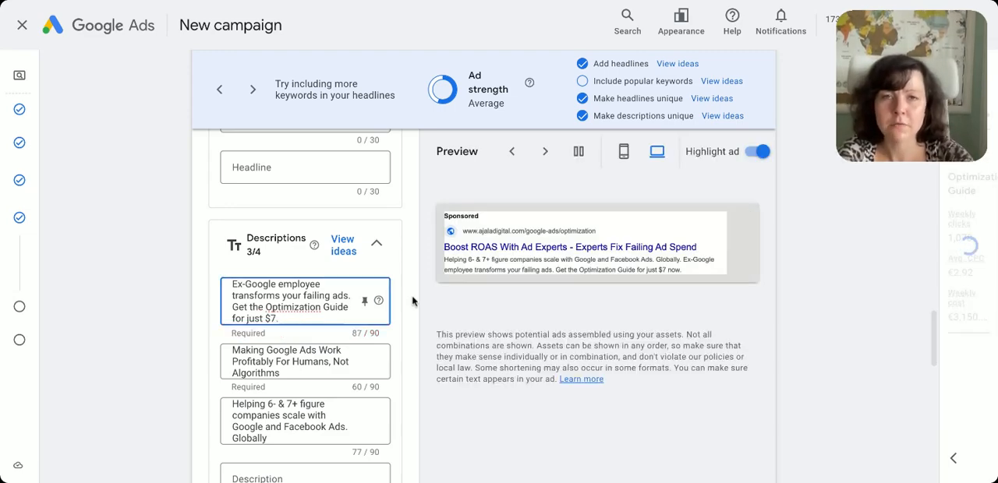
Replace the second description with "3,000+ companies trust our Google Ads expertise. Grab your Optimization Guide today."
{"action": "left_click", "coordinate": [665, 3]}
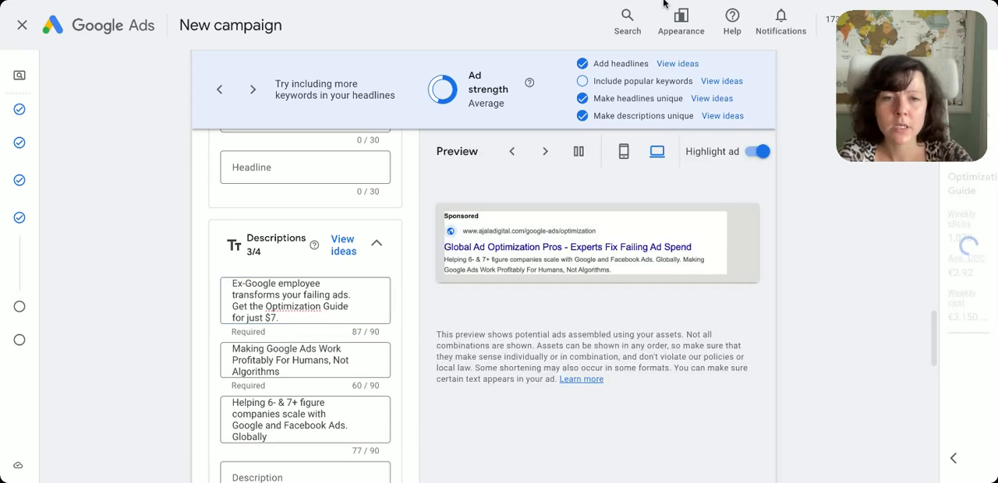
{"action": "left_click", "coordinate": [307, 295]}
{"action": "left_click", "coordinate": [288, 362]}
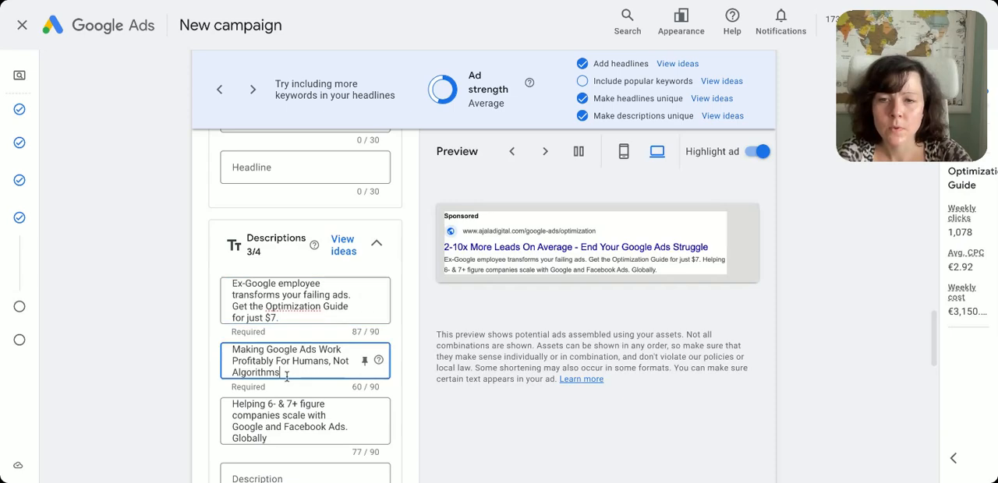
{"action": "key", "text": "ctrl+a"}
{"action": "key", "text": "ctrl+v"}
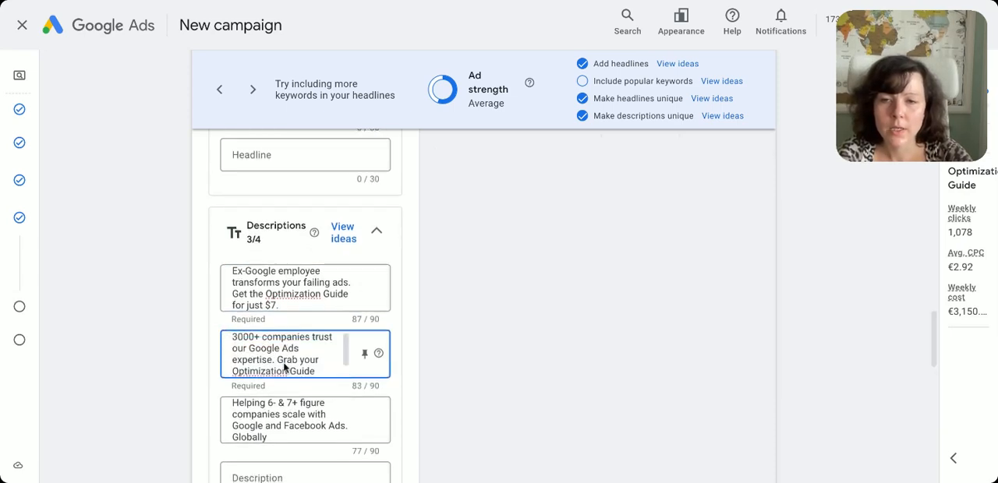
{"action": "left_click", "coordinate": [241, 342]}
{"action": "left_click", "coordinate": [238, 351]}
{"action": "scroll", "coordinate": [238, 353], "scroll_direction": "up", "scroll_amount": 1}
{"action": "type", "text": ","}
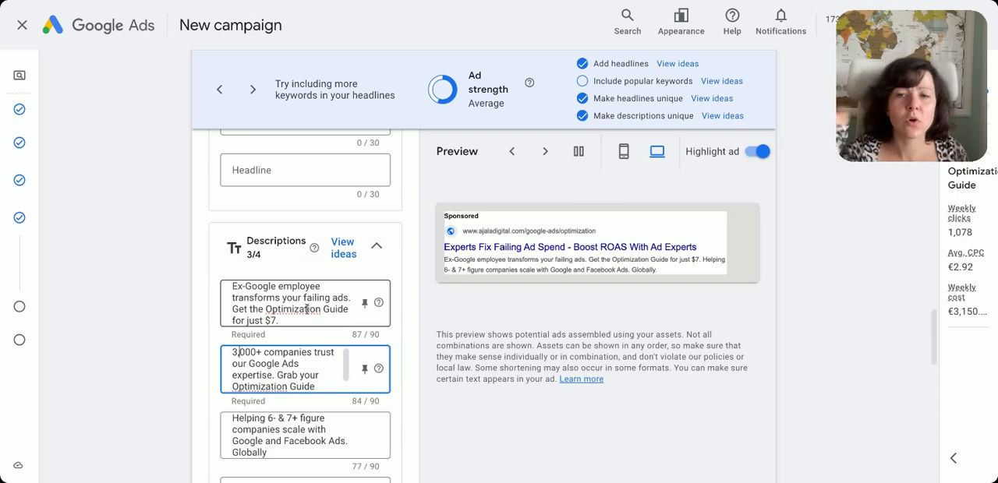
{"action": "scroll", "coordinate": [318, 363], "scroll_direction": "down", "scroll_amount": 1}
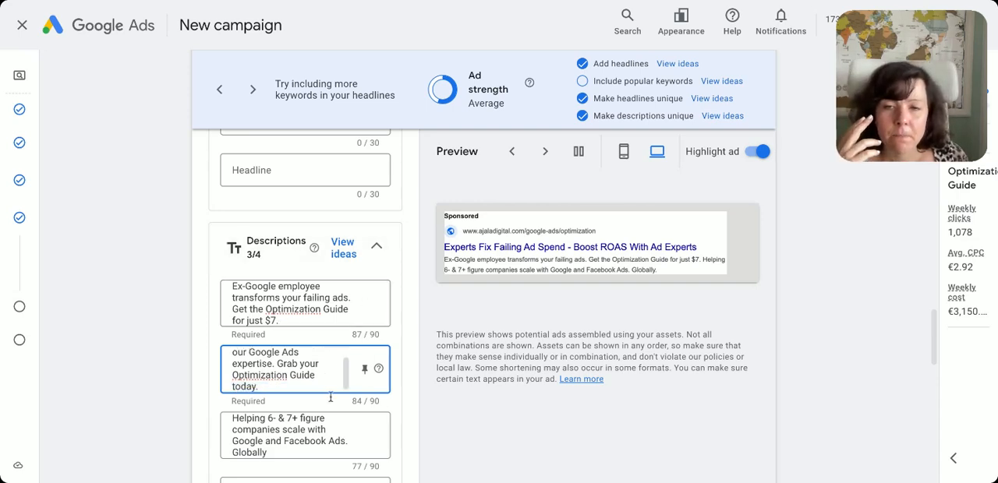
Replace the third description with Claude's suggestion "Cut costs 50-70% and increase leads 2-10x. Download our Google Ads Optimization Guide."
{"action": "left_click", "coordinate": [323, 429]}
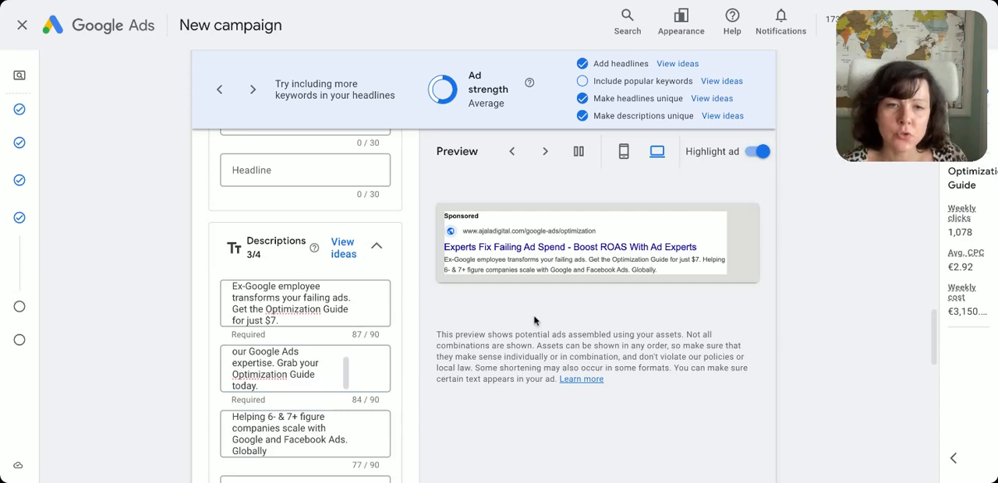
{"action": "left_click", "coordinate": [348, 432]}
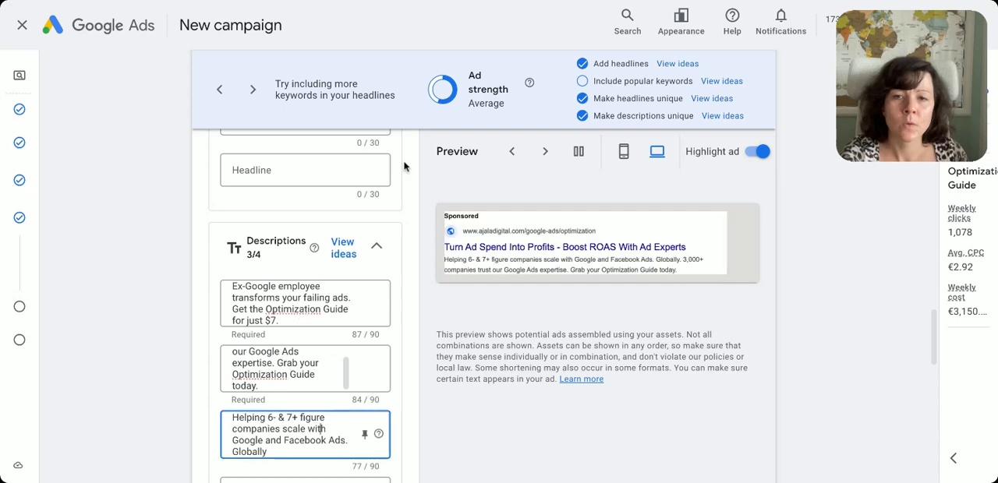
{"action": "scroll", "coordinate": [278, 398], "scroll_direction": "down", "scroll_amount": 2}
{"action": "key", "text": "ctrl+a"}
{"action": "type", "text": "Cut costs 50-70% and increase leads 2-10x. Download our Google Ads Optimization Guide."}
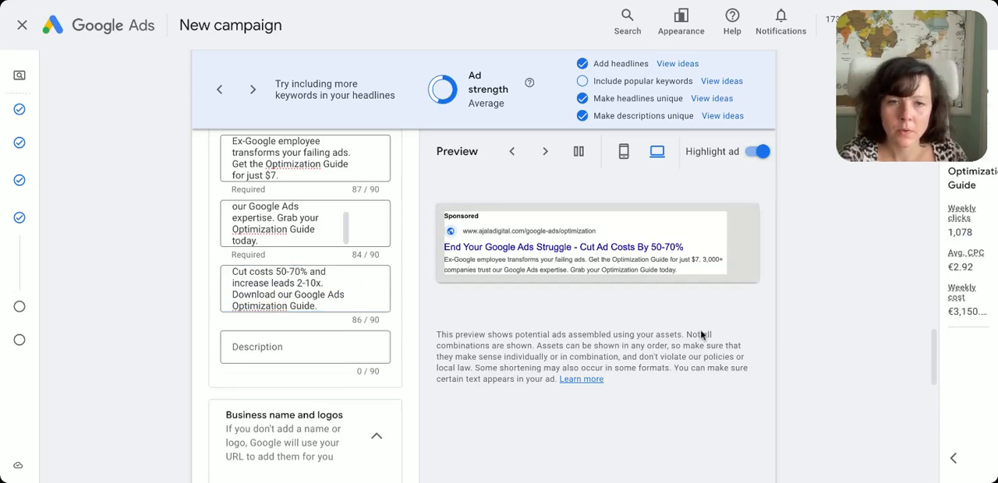
{"action": "left_click", "coordinate": [293, 336]}
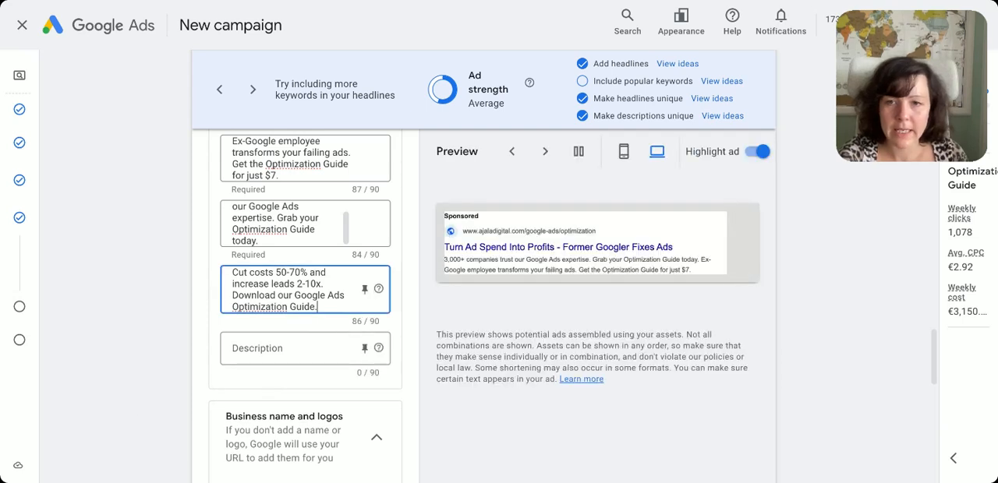
Fill the fourth description with "Global Google Partner for 6-7 figure businesses. Claim your Optimization Guide today."
{"action": "left_click", "coordinate": [300, 348]}
{"action": "type", "text": "Global Google Partner for 6-7 figure businesses. Claim your free Optimization Guide."}
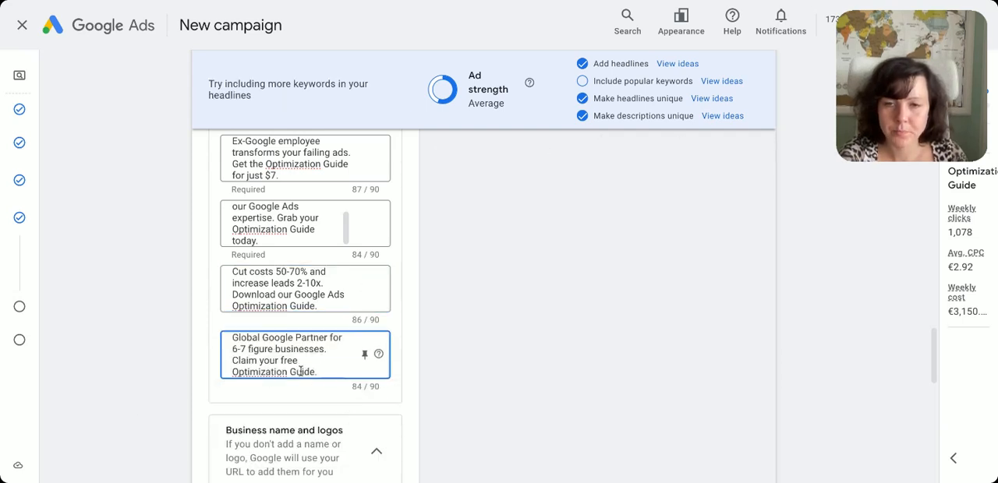
{"action": "key", "text": "BackSpace"}
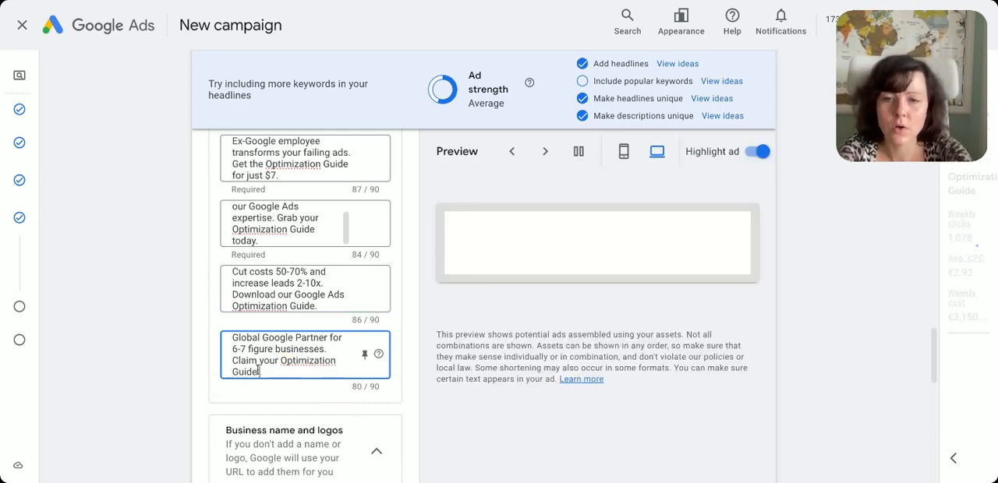
{"action": "type", "text": "for"}
{"action": "key", "text": "BackSpace"}
{"action": "key", "text": "BackSpace"}
{"action": "key", "text": "BackSpace"}
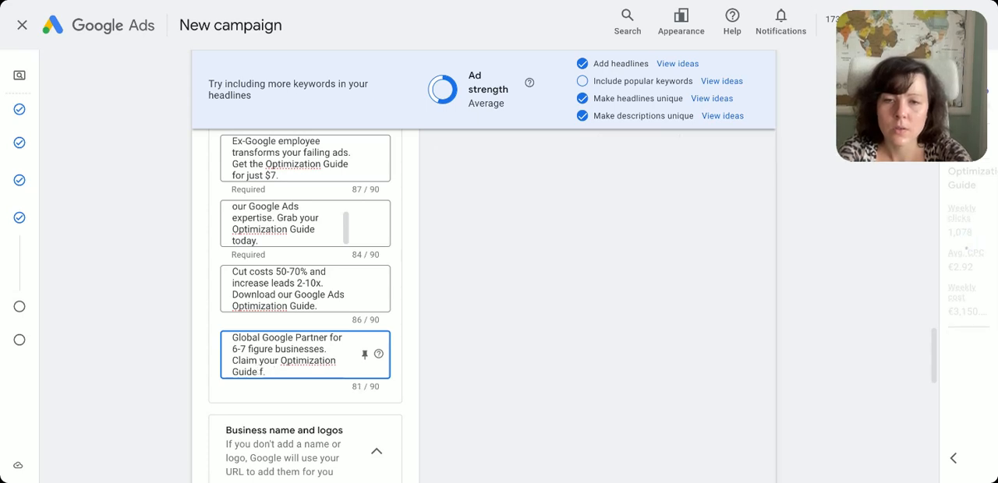
{"action": "type", "text": "today"}
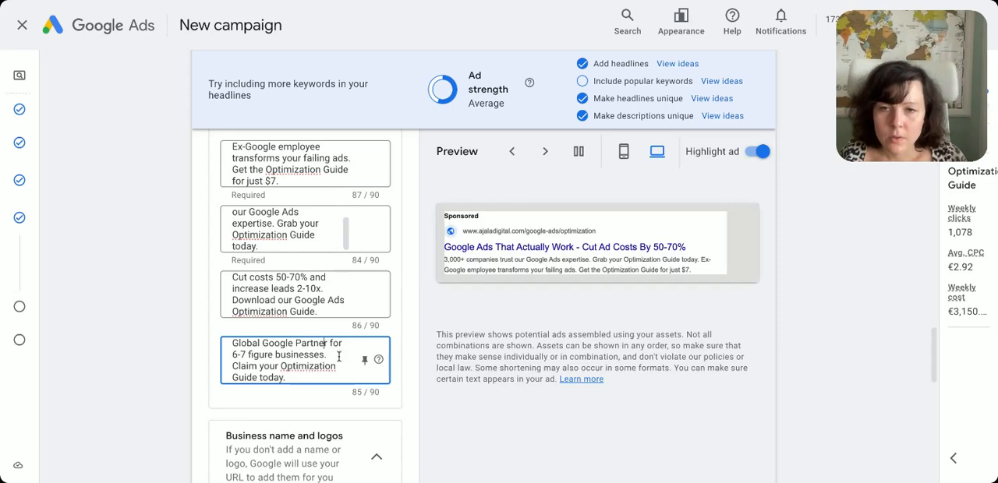
Replace "6-7 figure" with "high-growth" in the fourth description
{"action": "left_click_drag", "start_coordinate": [233, 353], "coordinate": [268, 354]}
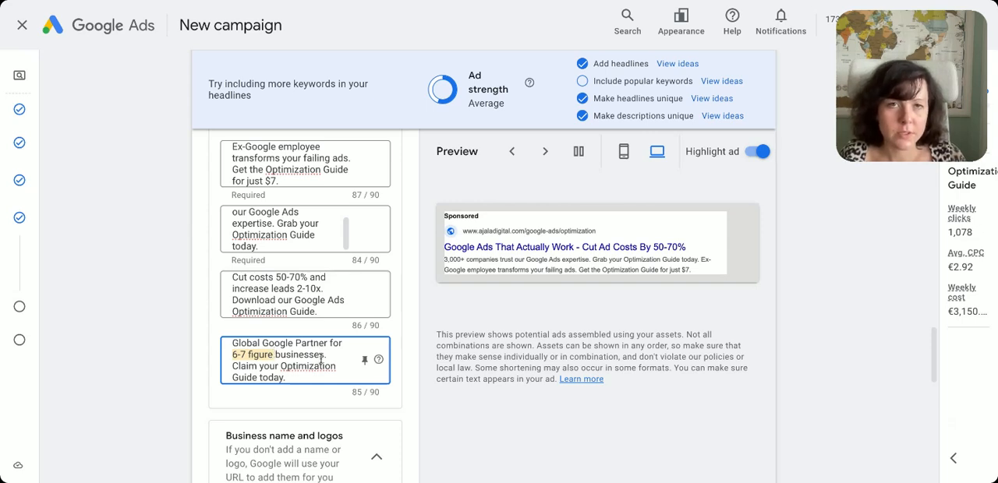
{"action": "left_click", "coordinate": [250, 355]}
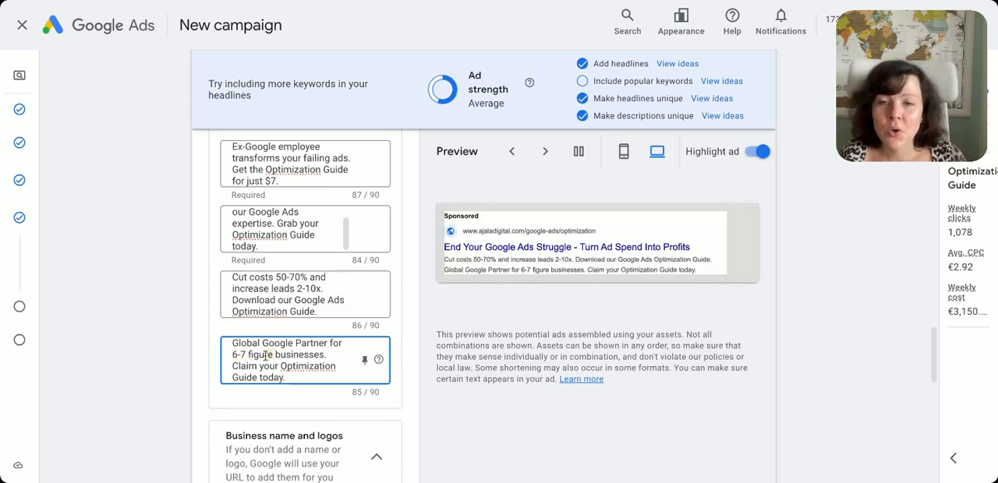
{"action": "left_click_drag", "start_coordinate": [267, 355], "coordinate": [226, 362]}
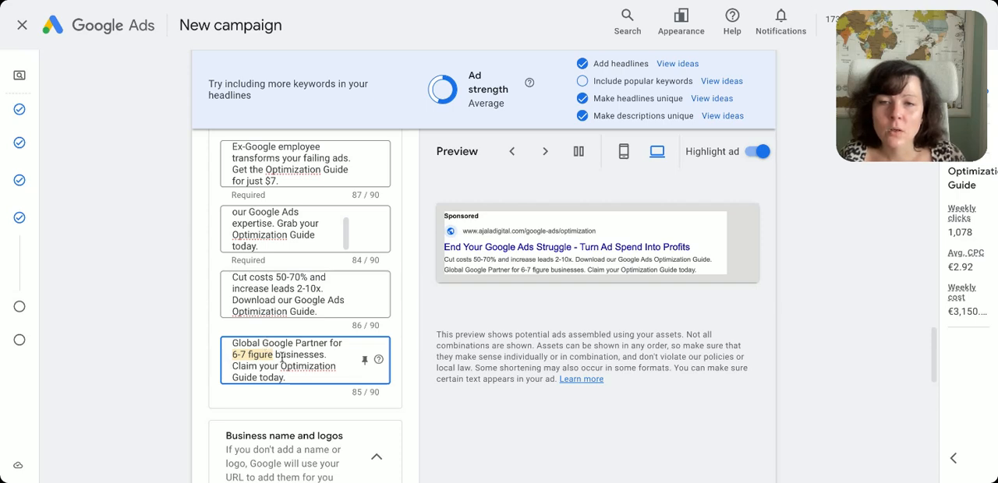
{"action": "key", "text": "BackSpace"}
{"action": "type", "text": "high-"}
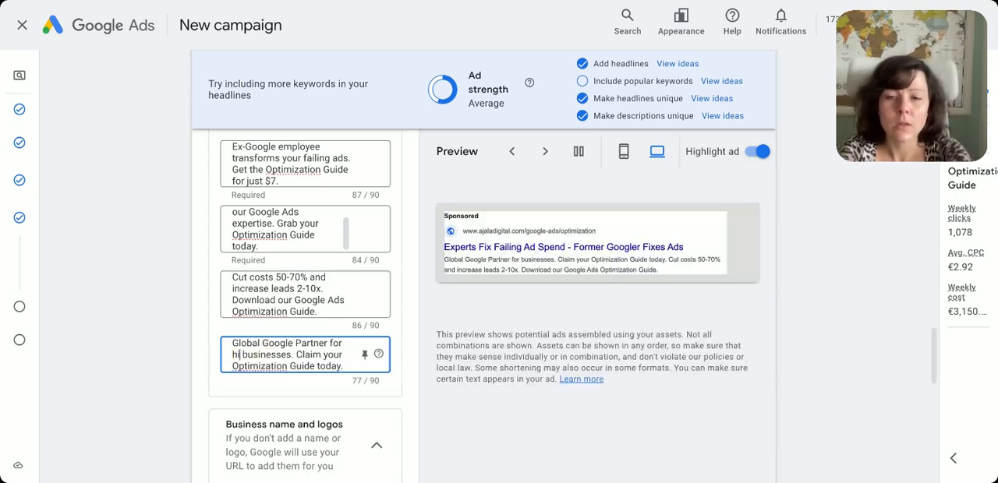
{"action": "type", "text": "growth"}
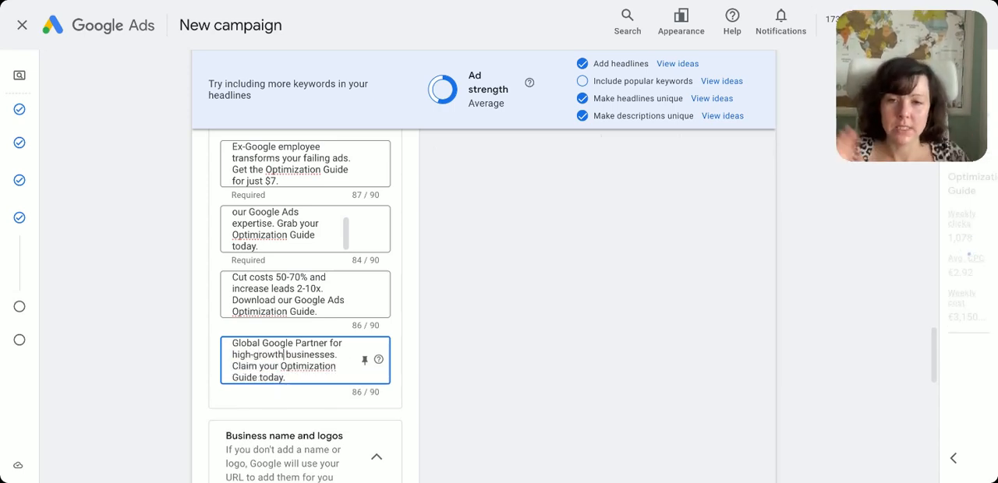
Finish the ad without adding a business name, sitelinks or callouts, saving it to the ad group
{"action": "scroll", "coordinate": [346, 401], "scroll_direction": "down", "scroll_amount": 1}
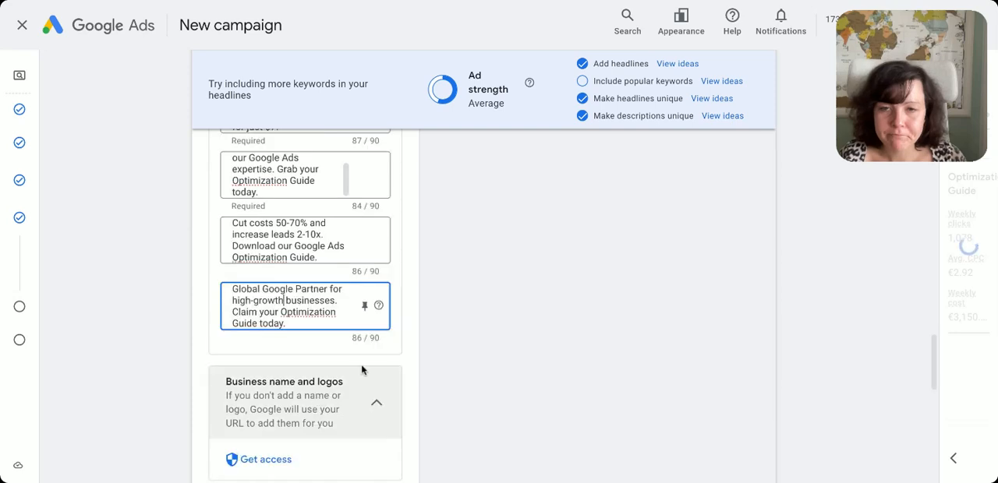
{"action": "scroll", "coordinate": [299, 343], "scroll_direction": "down", "scroll_amount": 3}
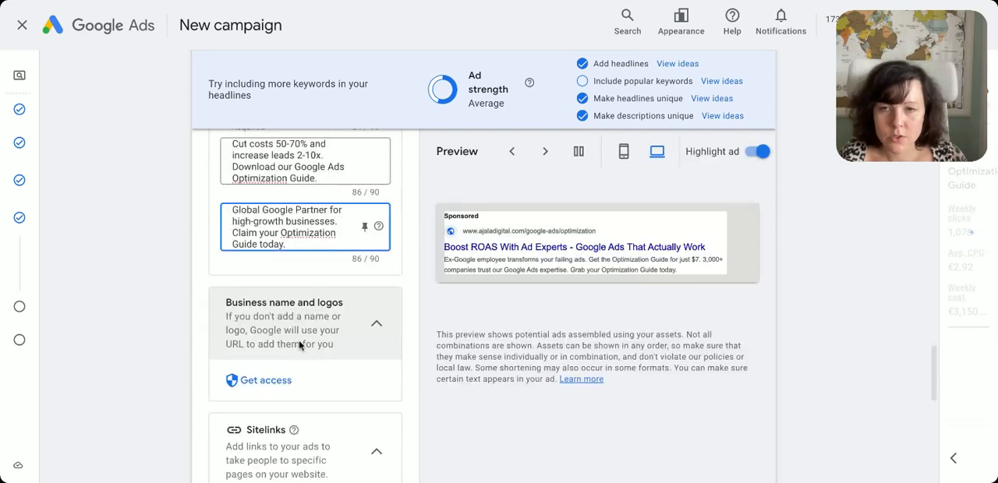
{"action": "scroll", "coordinate": [392, 379], "scroll_direction": "down", "scroll_amount": 1}
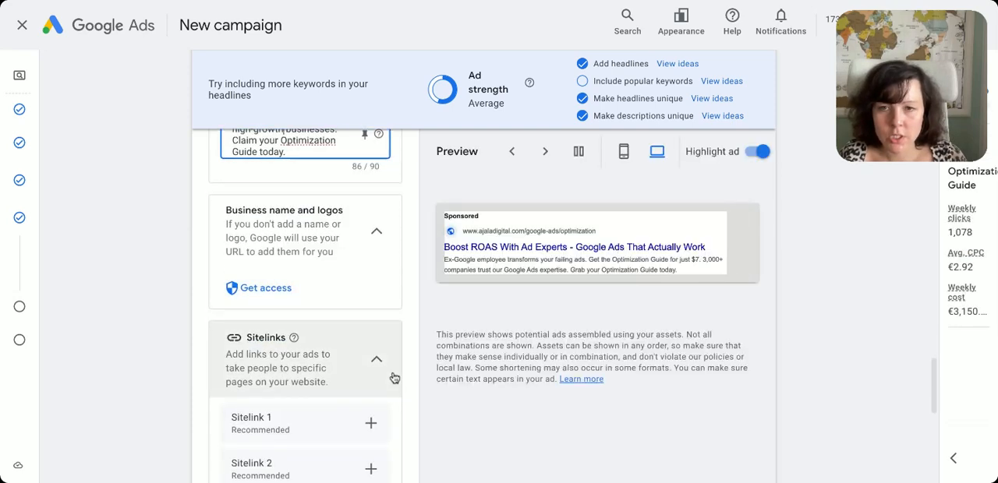
{"action": "scroll", "coordinate": [399, 365], "scroll_direction": "down", "scroll_amount": 1}
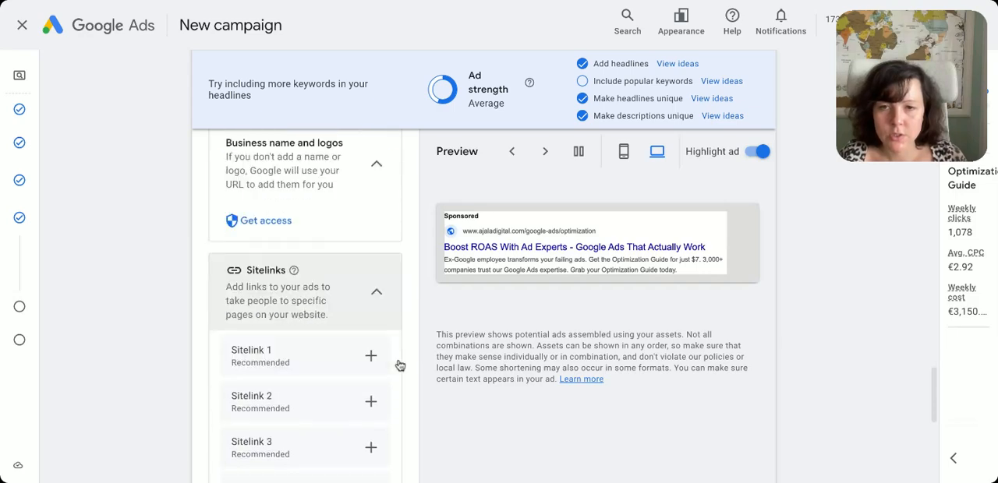
{"action": "scroll", "coordinate": [401, 374], "scroll_direction": "down", "scroll_amount": 2}
{"action": "scroll", "coordinate": [336, 341], "scroll_direction": "down", "scroll_amount": 3}
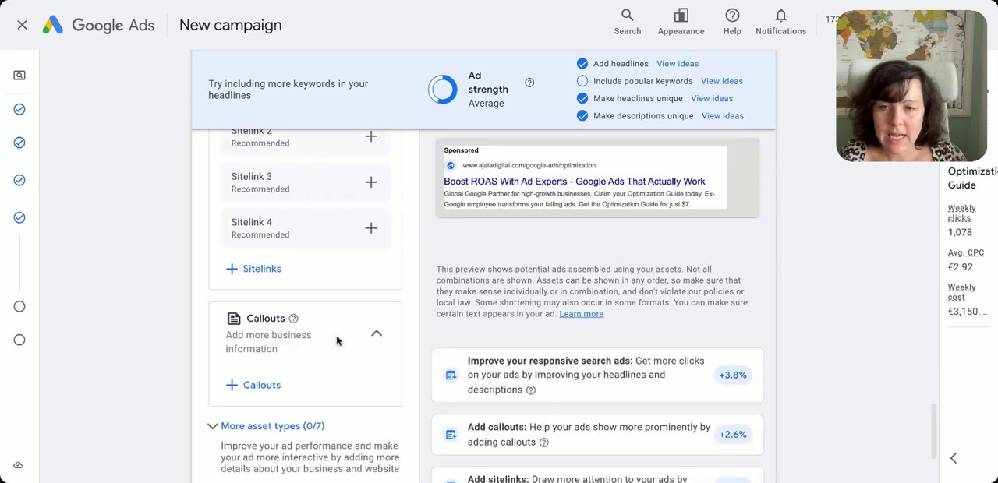
{"action": "scroll", "coordinate": [343, 335], "scroll_direction": "down", "scroll_amount": 1}
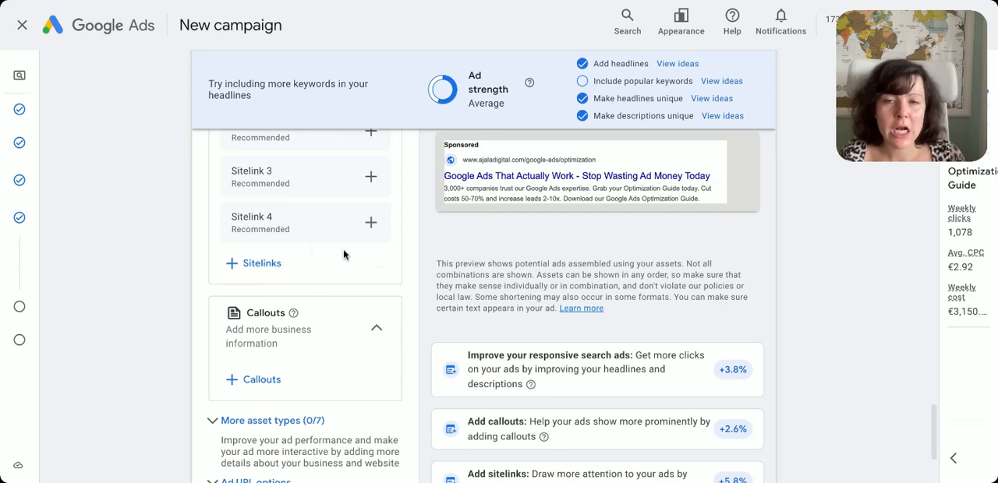
{"action": "scroll", "coordinate": [348, 283], "scroll_direction": "down", "scroll_amount": 1}
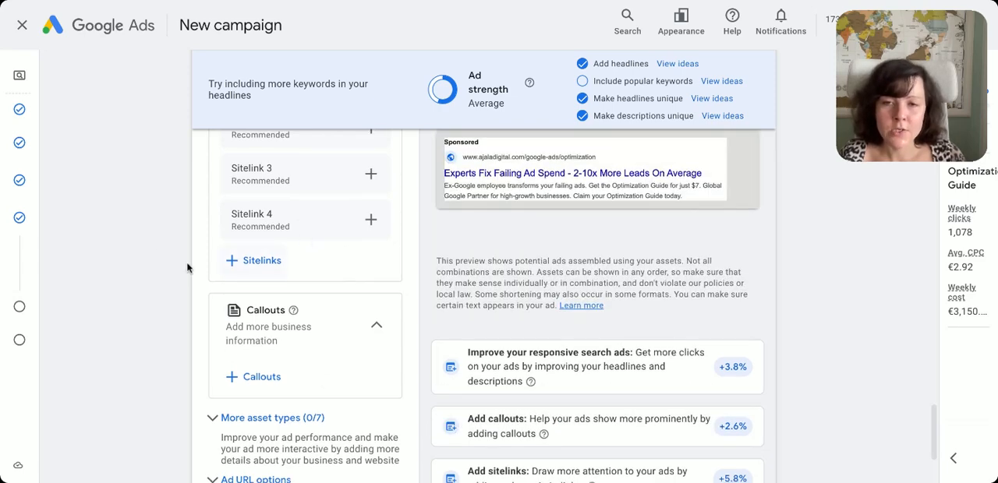
{"action": "scroll", "coordinate": [286, 324], "scroll_direction": "down", "scroll_amount": 3}
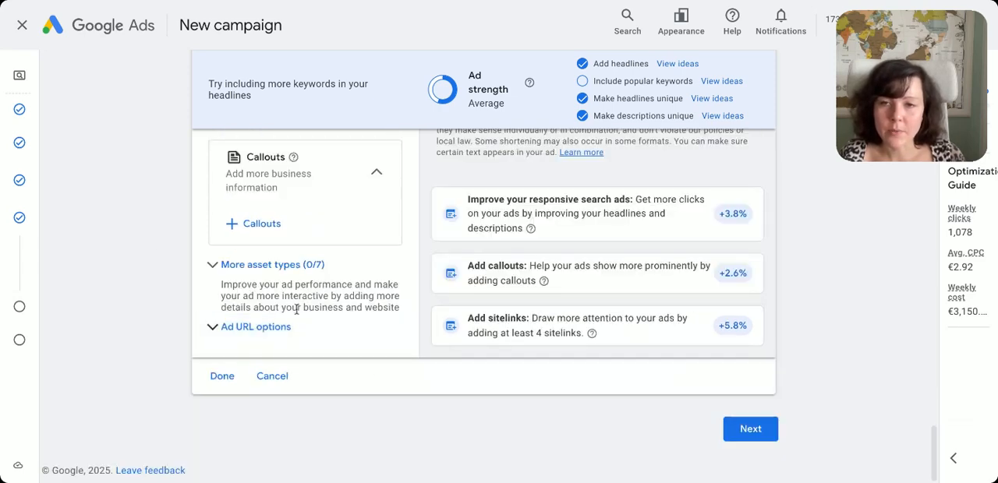
{"action": "left_click", "coordinate": [221, 375]}
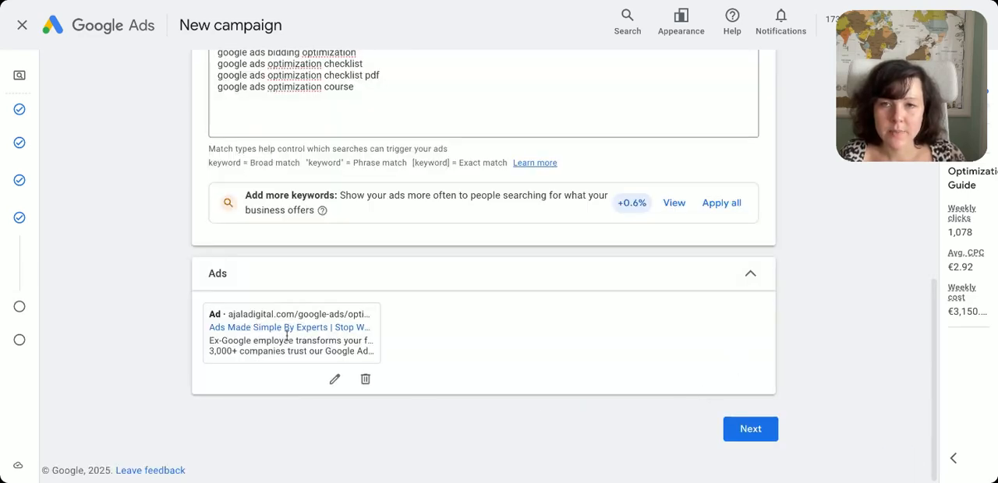
Continue to the campaign's budget stage and complete the identity confirmation
{"action": "left_click", "coordinate": [750, 430]}
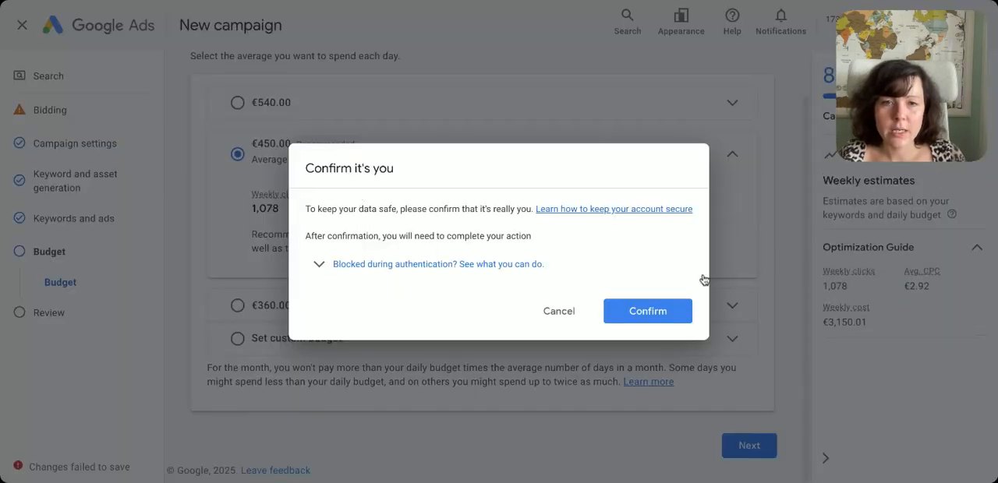
{"action": "left_click", "coordinate": [661, 318]}
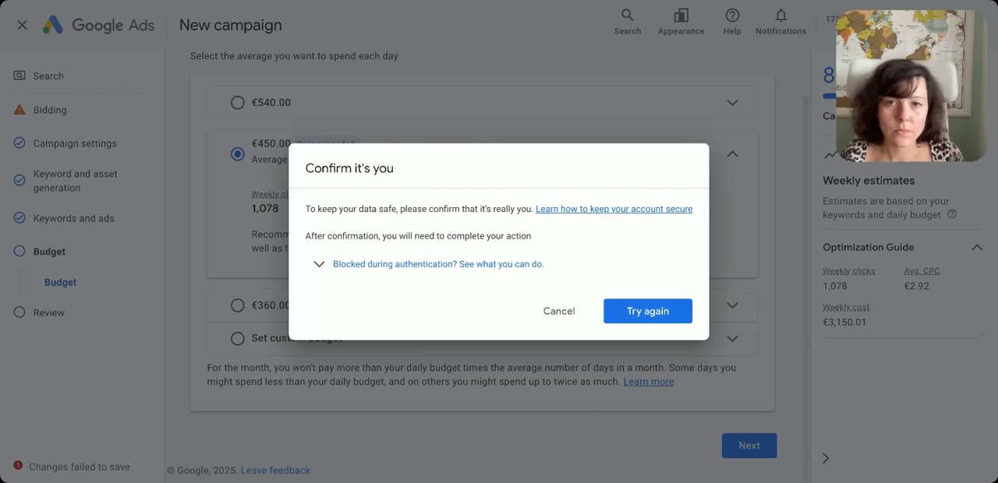
{"action": "left_click", "coordinate": [675, 316]}
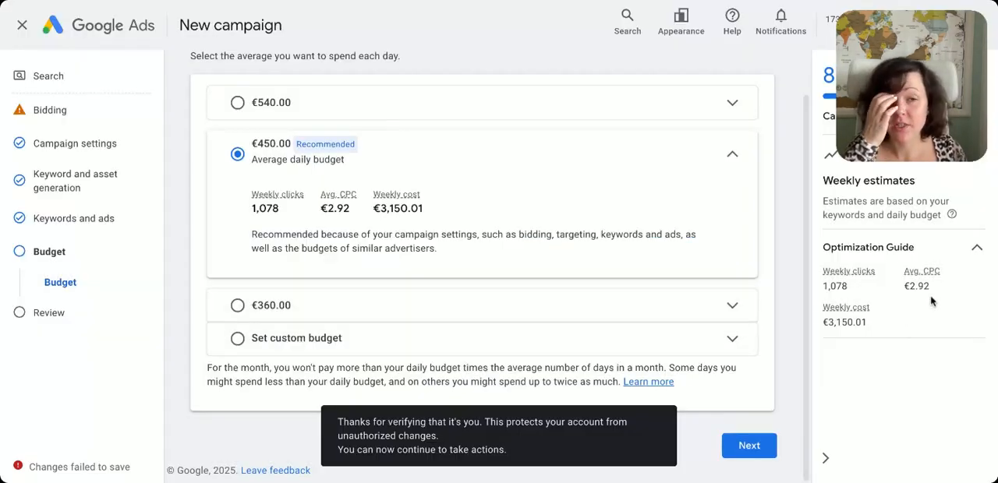
Set a custom average daily budget of €31.00 for the campaign and continue to the final review
{"action": "left_click_drag", "start_coordinate": [931, 286], "coordinate": [905, 285]}
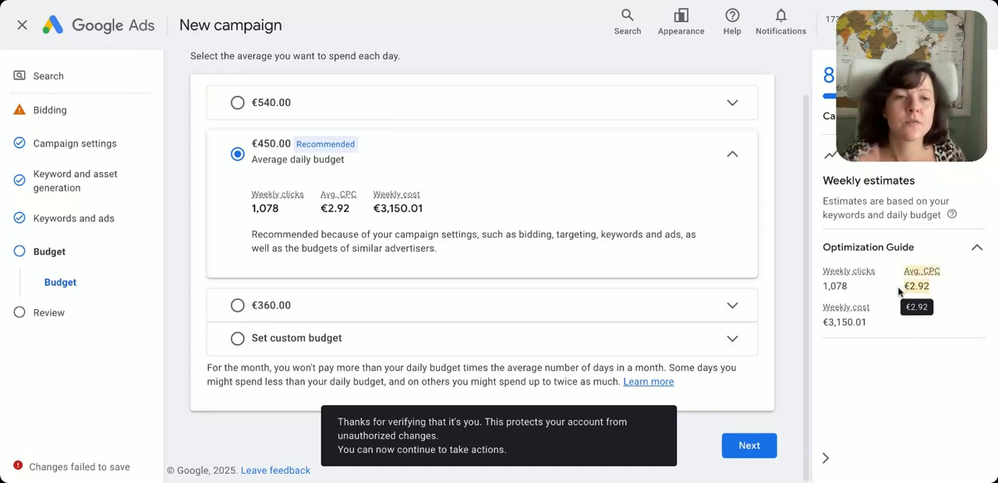
{"action": "left_click_drag", "start_coordinate": [322, 208], "coordinate": [425, 210]}
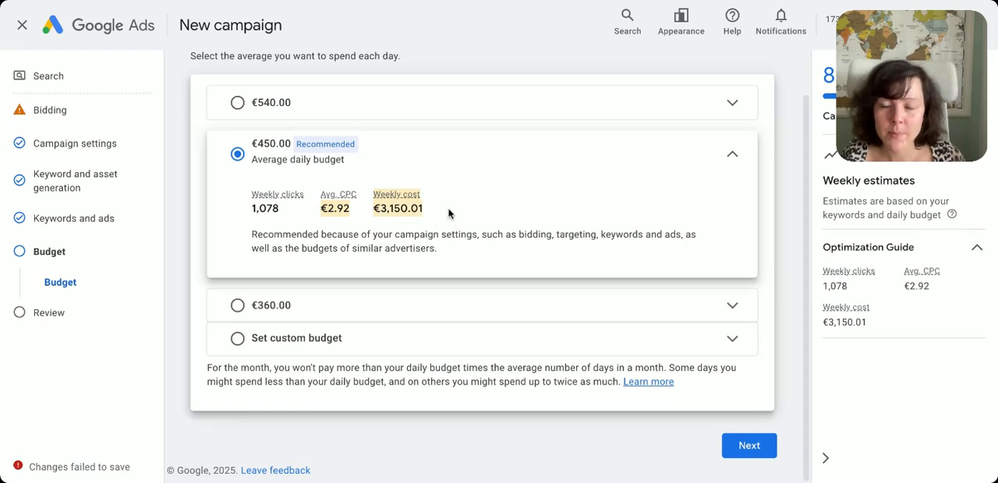
{"action": "left_click", "coordinate": [363, 348]}
{"action": "left_click", "coordinate": [299, 278]}
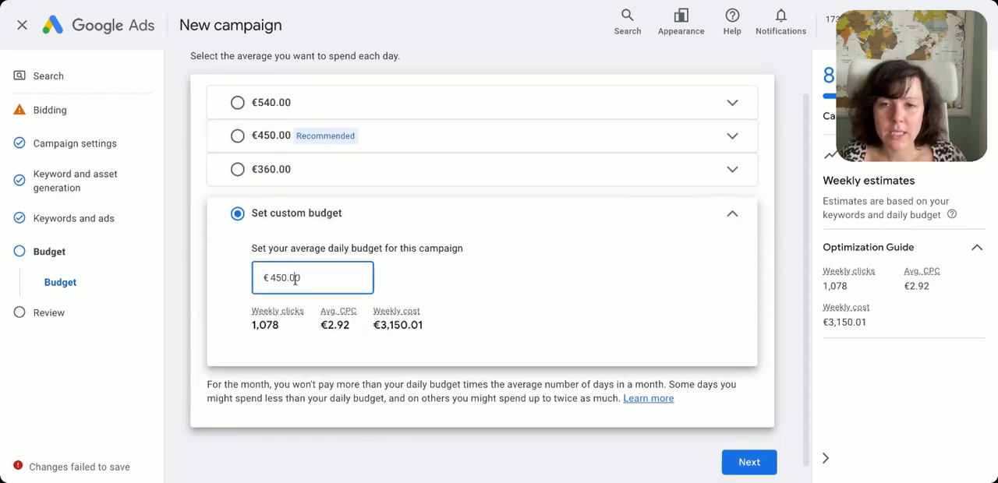
{"action": "double_click", "coordinate": [295, 279]}
{"action": "type", "text": "31"}
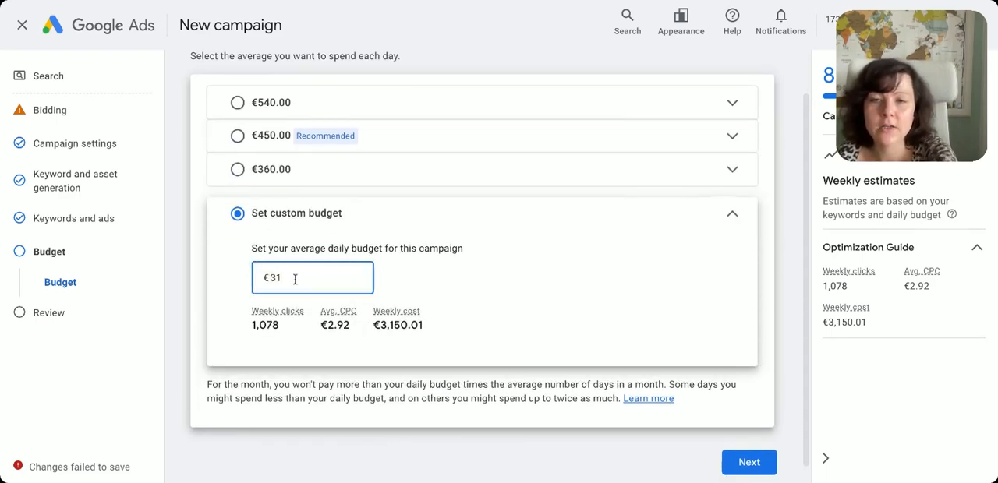
{"action": "left_click", "coordinate": [545, 270]}
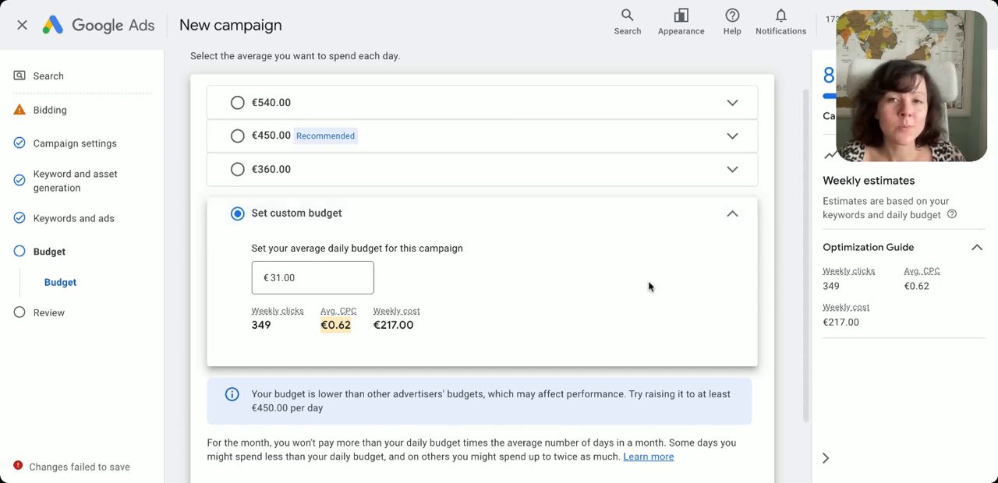
{"action": "scroll", "coordinate": [647, 288], "scroll_direction": "down", "scroll_amount": 1}
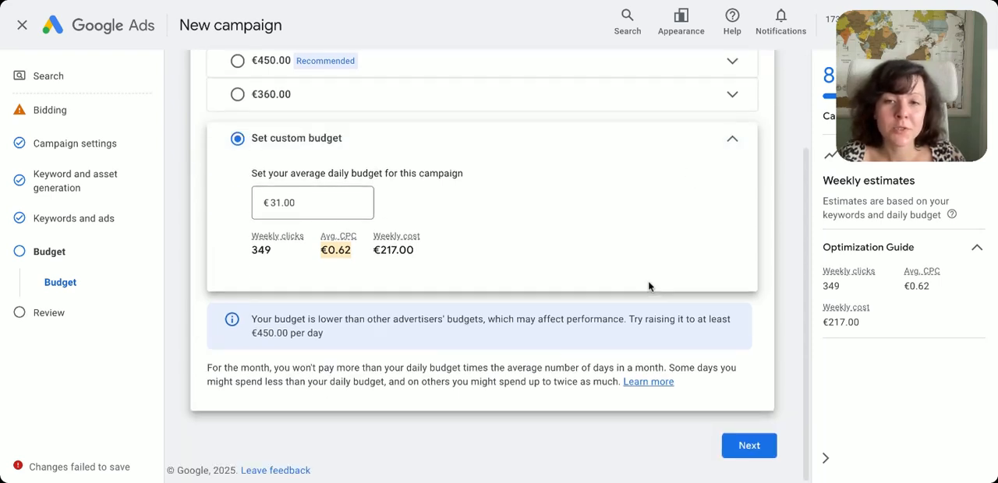
{"action": "left_click", "coordinate": [750, 446]}
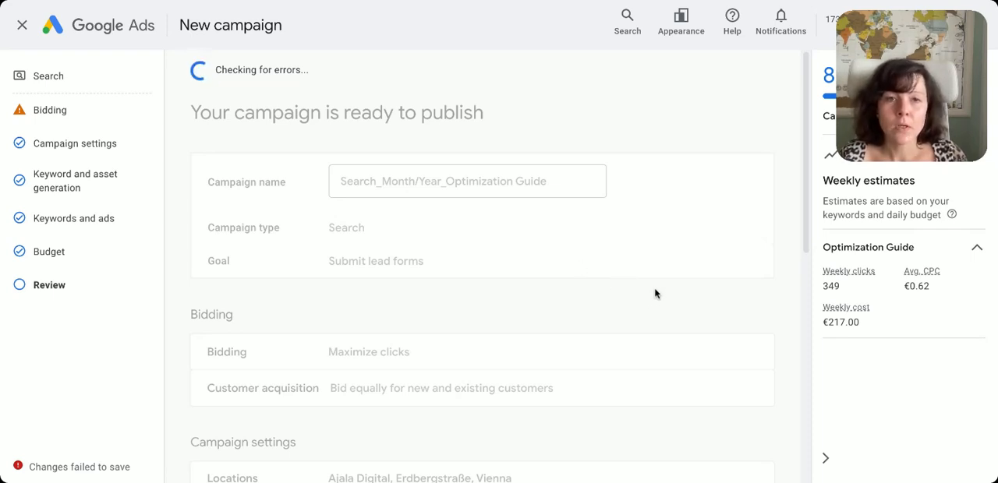
Review the campaign summary, checking the campaign name, type, conversion goal and bidding
{"action": "scroll", "coordinate": [653, 287], "scroll_direction": "down", "scroll_amount": 1}
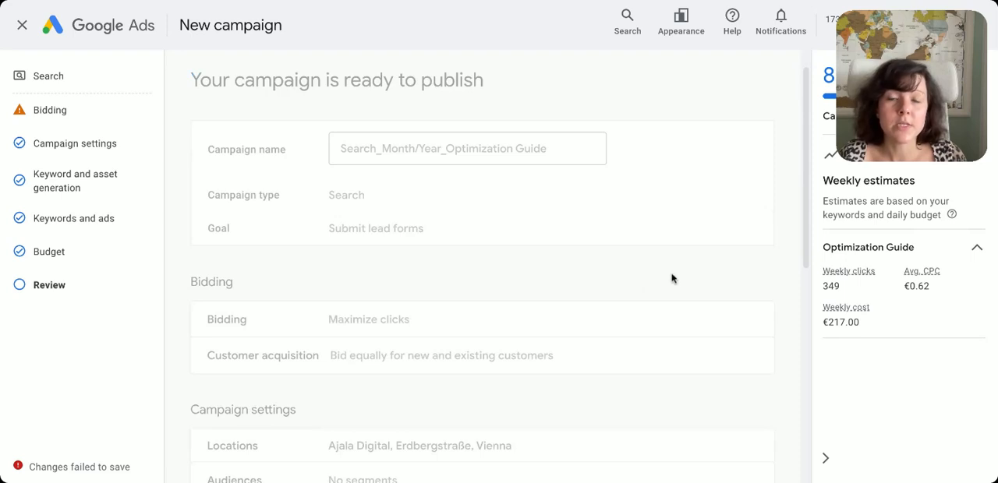
{"action": "scroll", "coordinate": [672, 280], "scroll_direction": "up", "scroll_amount": 1}
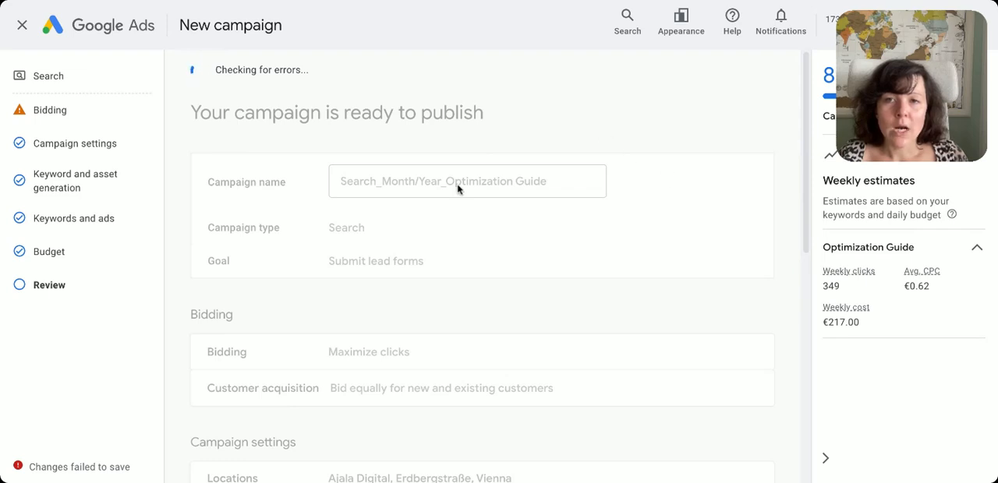
{"action": "scroll", "coordinate": [616, 198], "scroll_direction": "down", "scroll_amount": 3}
{"action": "scroll", "coordinate": [615, 198], "scroll_direction": "down", "scroll_amount": 3}
{"action": "scroll", "coordinate": [615, 198], "scroll_direction": "up", "scroll_amount": 6}
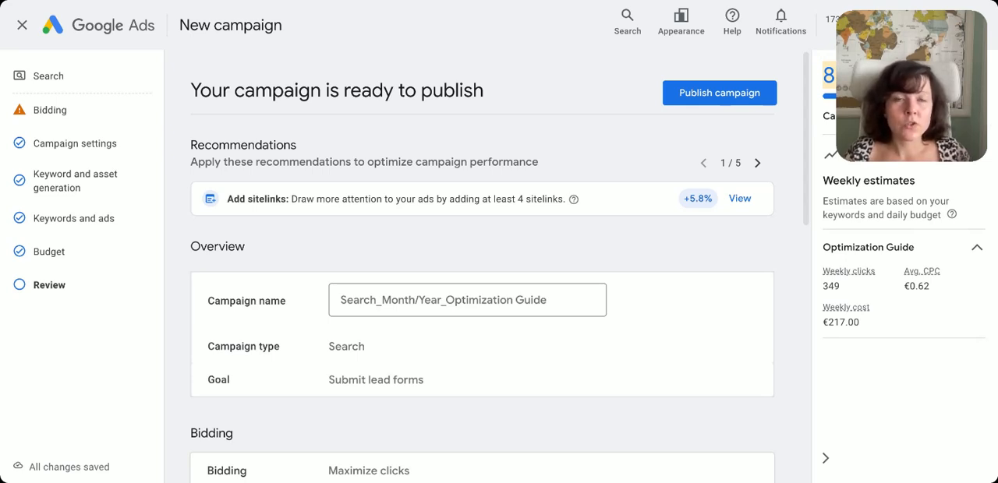
{"action": "mouse_move", "coordinate": [955, 116]}
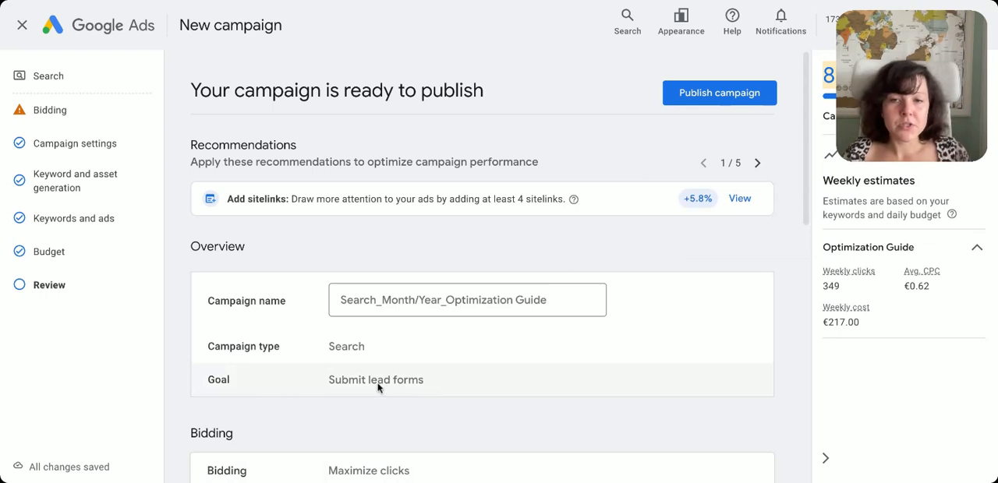
{"action": "left_click_drag", "start_coordinate": [206, 382], "coordinate": [426, 383]}
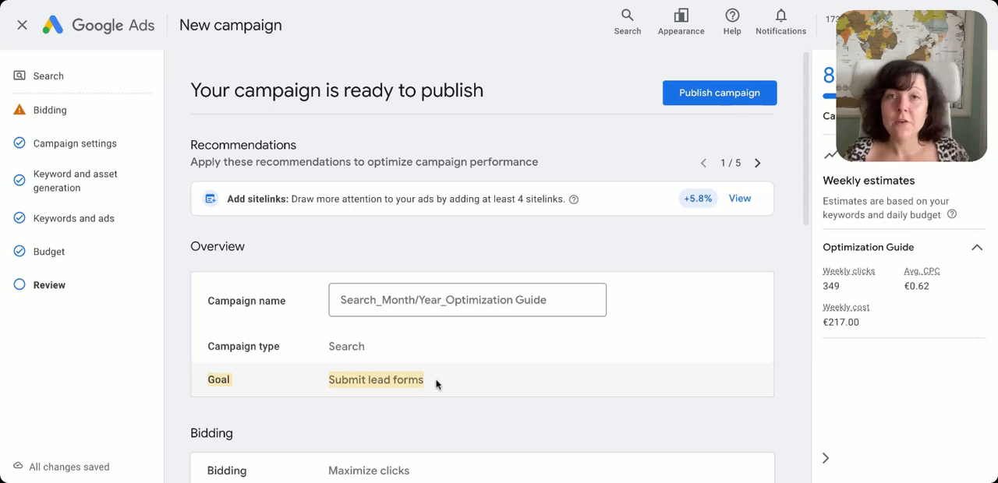
{"action": "left_click", "coordinate": [720, 1]}
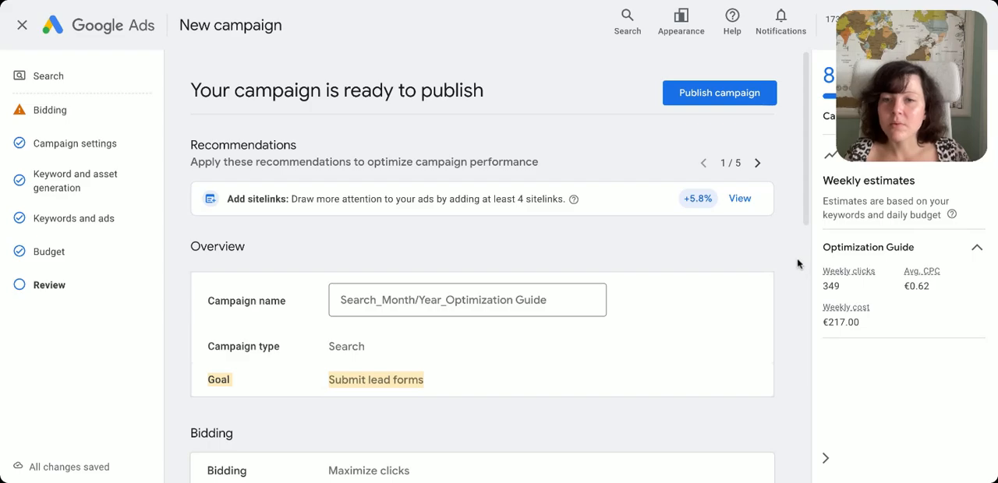
Publish the Optimization Guide search campaign
{"action": "scroll", "coordinate": [796, 262], "scroll_direction": "down", "scroll_amount": 1}
{"action": "scroll", "coordinate": [796, 262], "scroll_direction": "up", "scroll_amount": 1}
{"action": "left_click", "coordinate": [751, 94]}
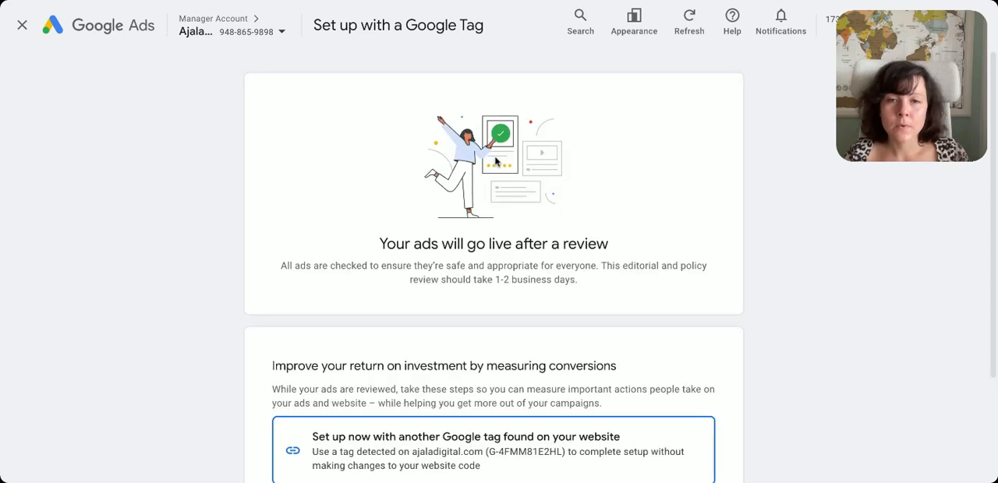
Continue past the ad review notice and exit the Google tag setup without completing it, returning to the campaigns overview
{"action": "scroll", "coordinate": [456, 356], "scroll_direction": "down", "scroll_amount": 2}
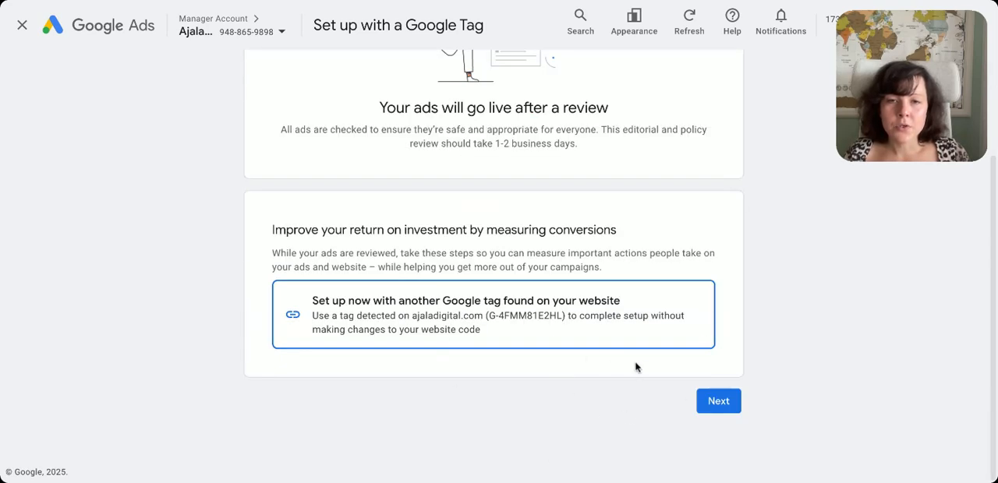
{"action": "left_click", "coordinate": [725, 410]}
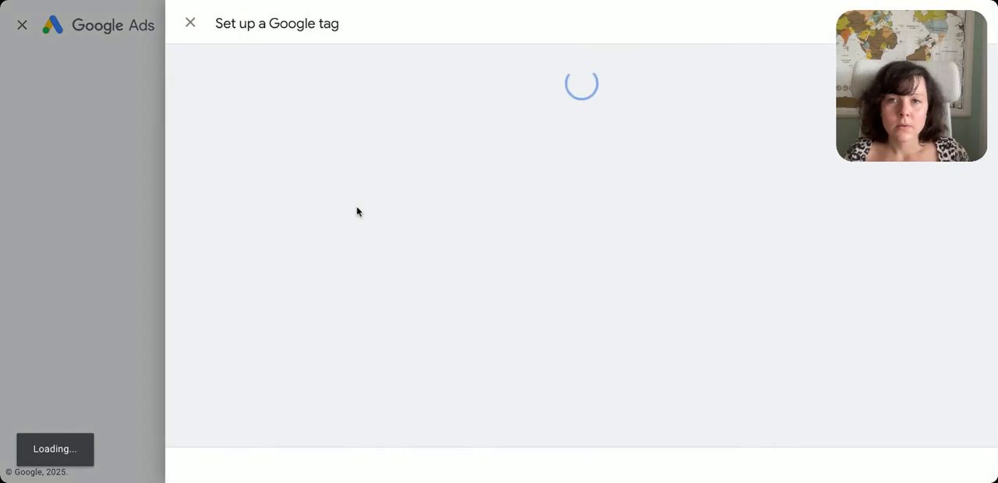
{"action": "left_click", "coordinate": [191, 25]}
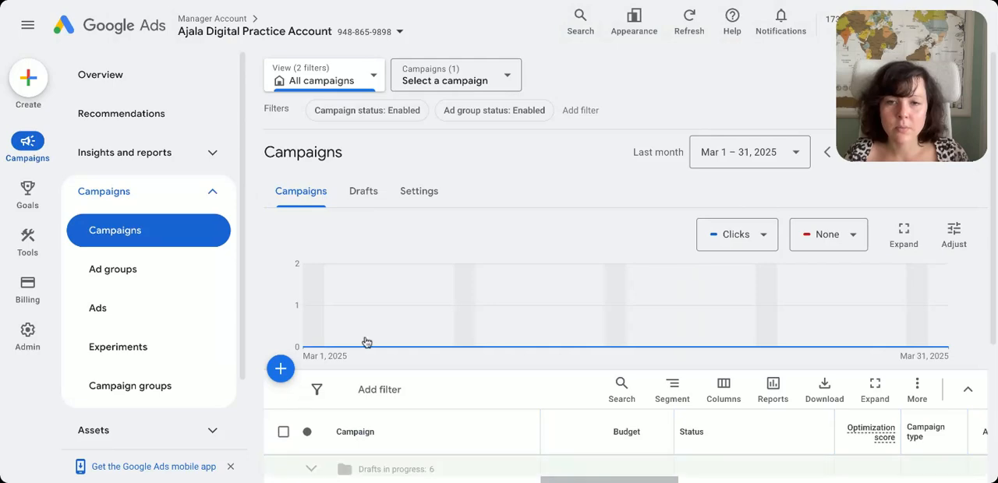
Open the Search_Month/Year_Optimization Guide campaign and go to its assets overview
{"action": "scroll", "coordinate": [397, 403], "scroll_direction": "down", "scroll_amount": 2}
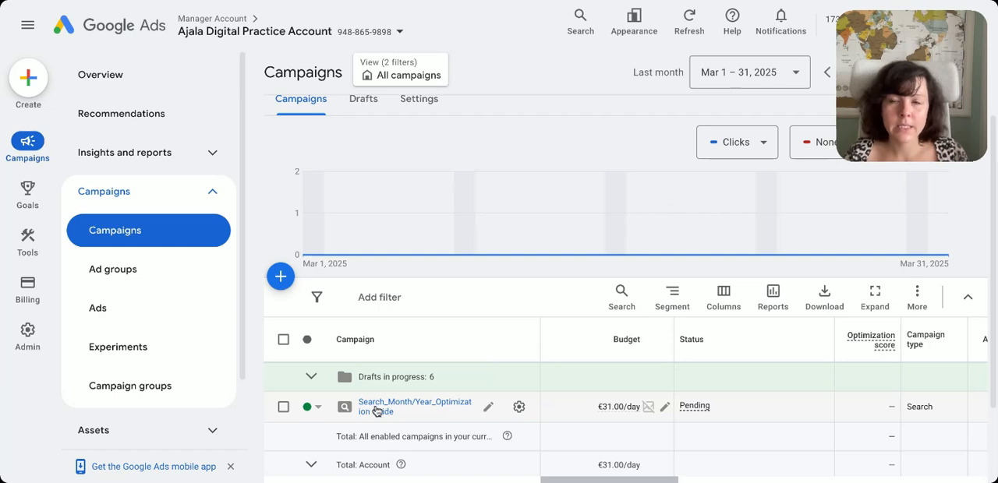
{"action": "left_click", "coordinate": [376, 408]}
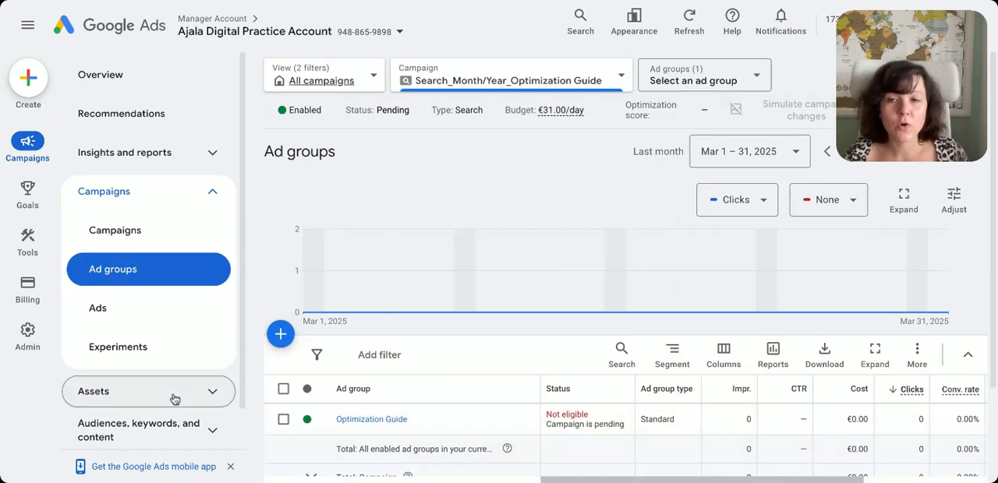
{"action": "left_click", "coordinate": [209, 396]}
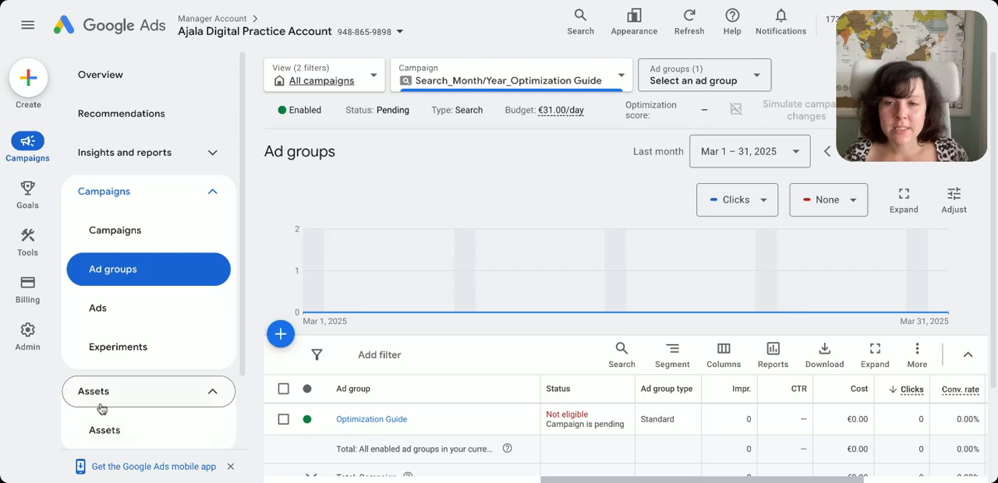
{"action": "left_click", "coordinate": [128, 439]}
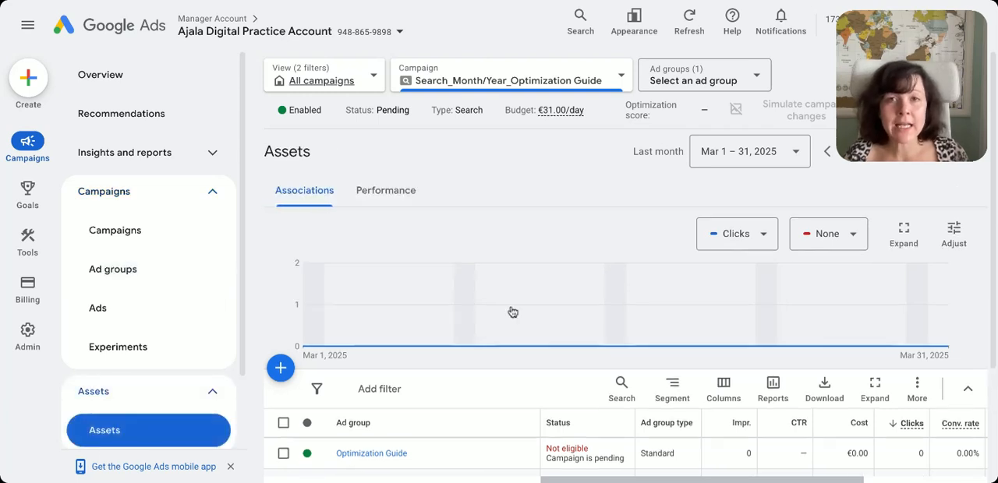